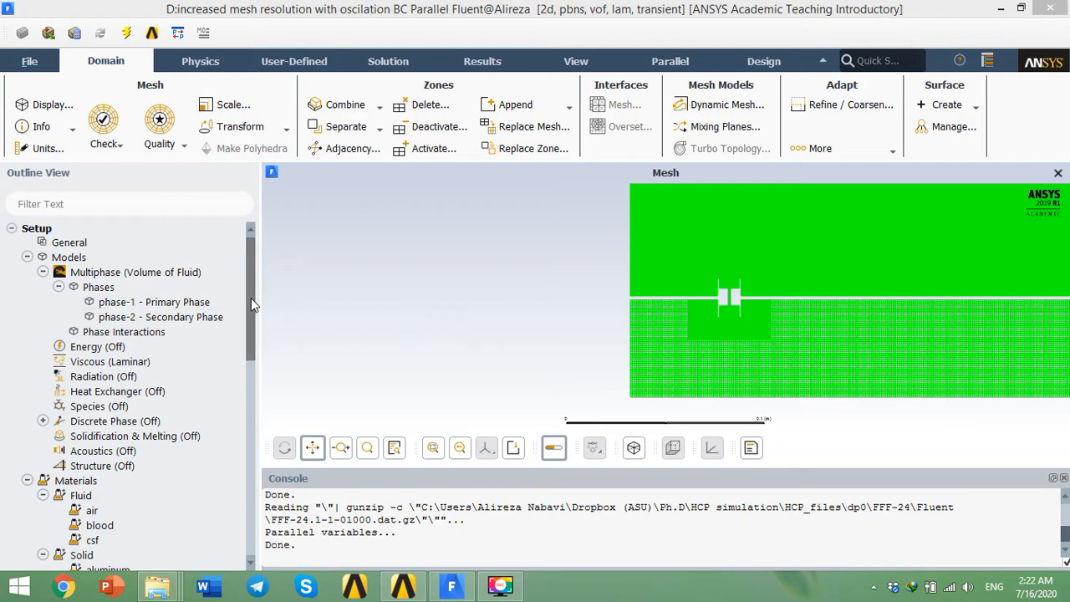
Step: Examine the General solver settings and tidy the outline tree's Phases branch
{"action": "mouse_move", "coordinate": [252, 297]}
{"action": "left_mouse_down"}
{"action": "mouse_move", "coordinate": [251, 307]}
{"action": "mouse_move", "coordinate": [252, 278]}
{"action": "left_mouse_up"}
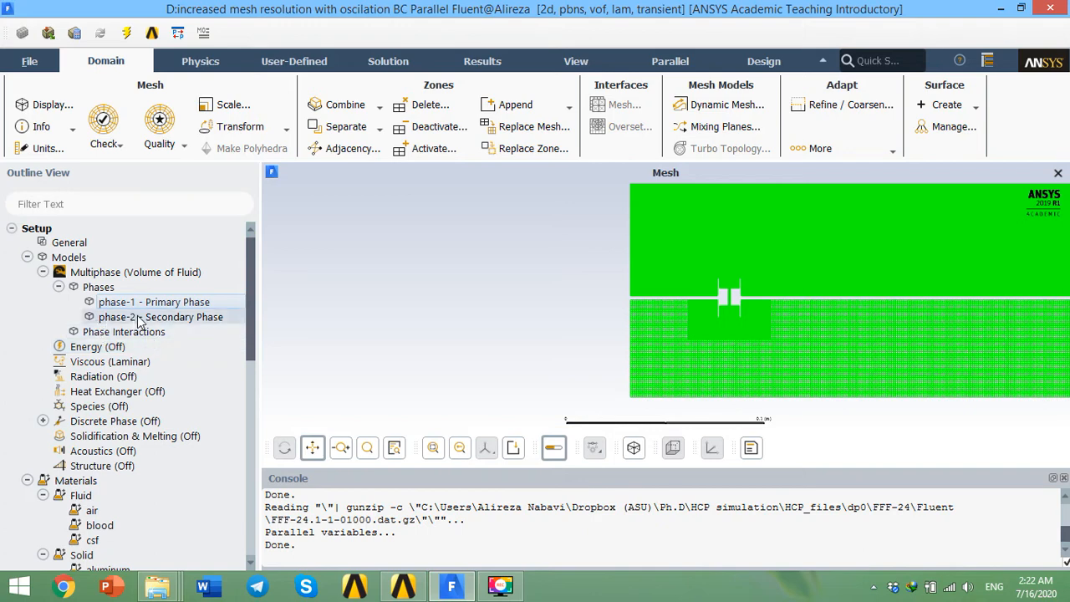
{"action": "left_click", "coordinate": [70, 242]}
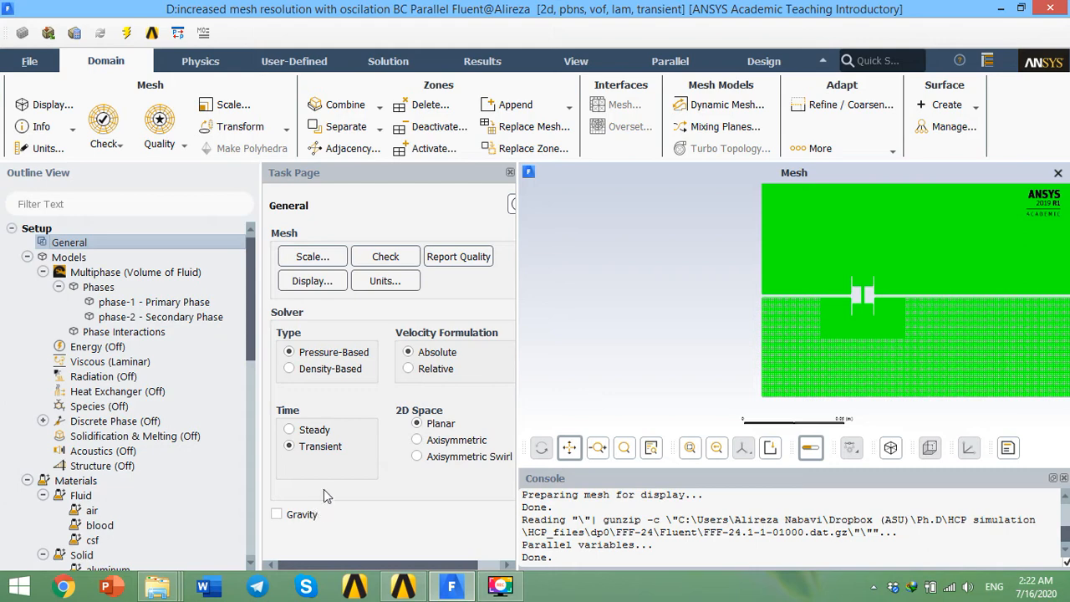
{"action": "left_click", "coordinate": [510, 172]}
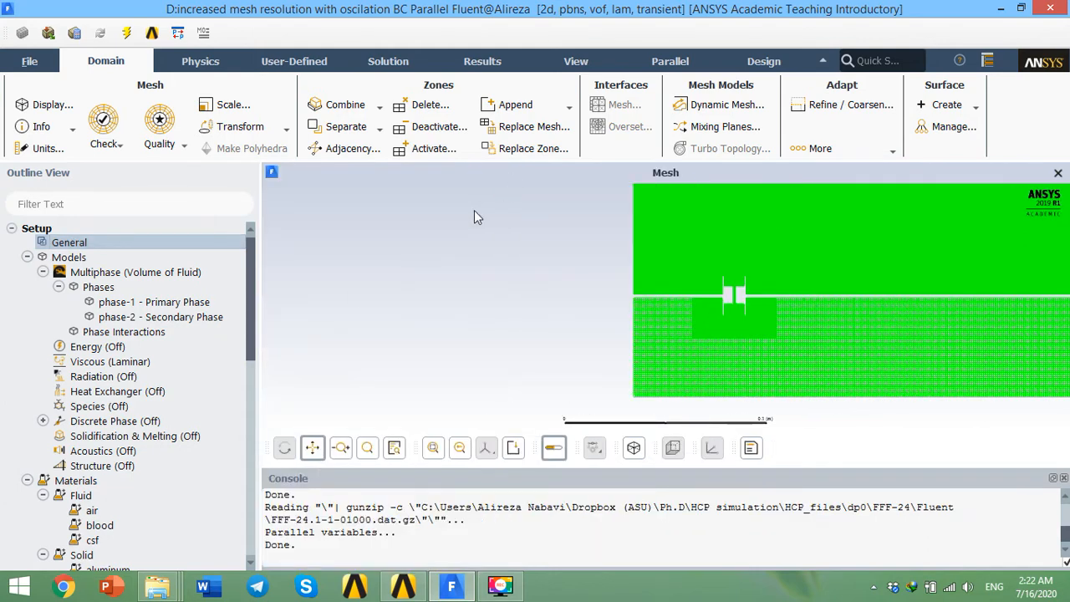
{"action": "left_click", "coordinate": [59, 286]}
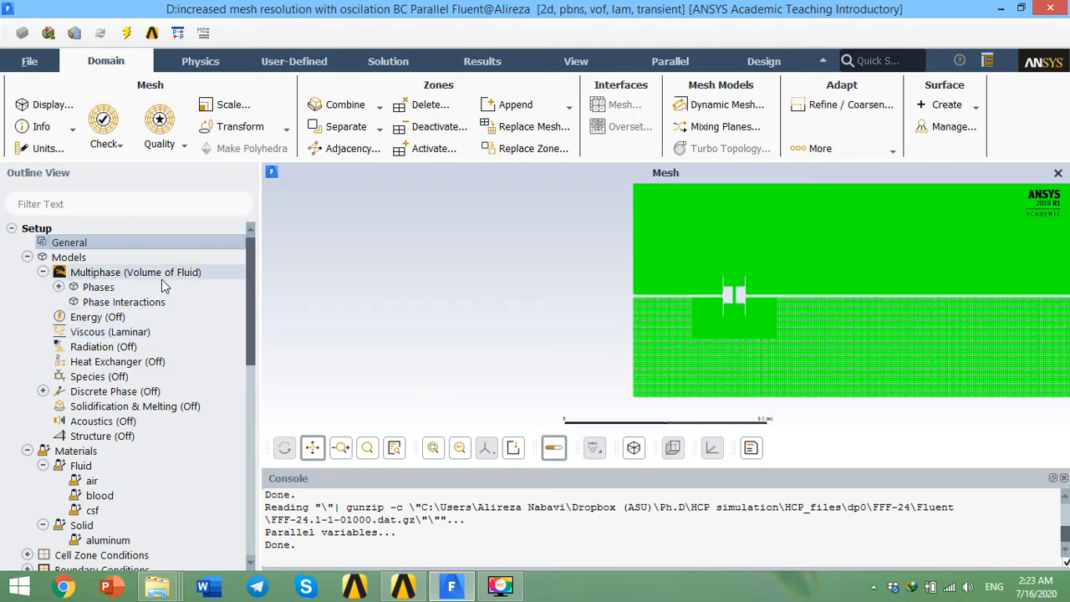
Step: Open the Multiphase Model settings, review them, and cancel without changes
{"action": "double_click", "coordinate": [125, 273]}
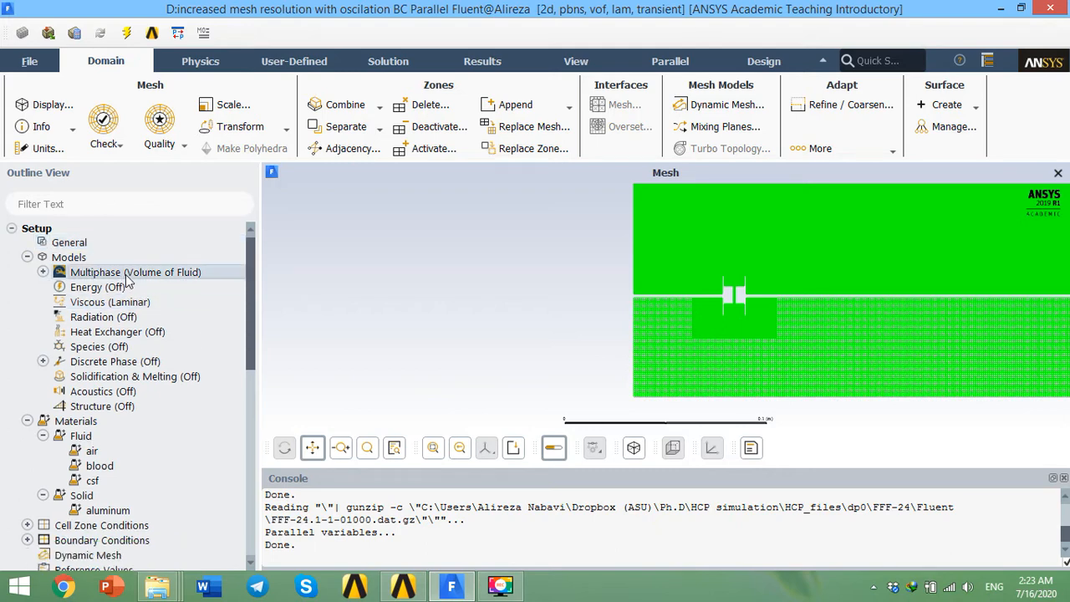
{"action": "left_click_drag", "start_coordinate": [366, 325], "coordinate": [371, 162]}
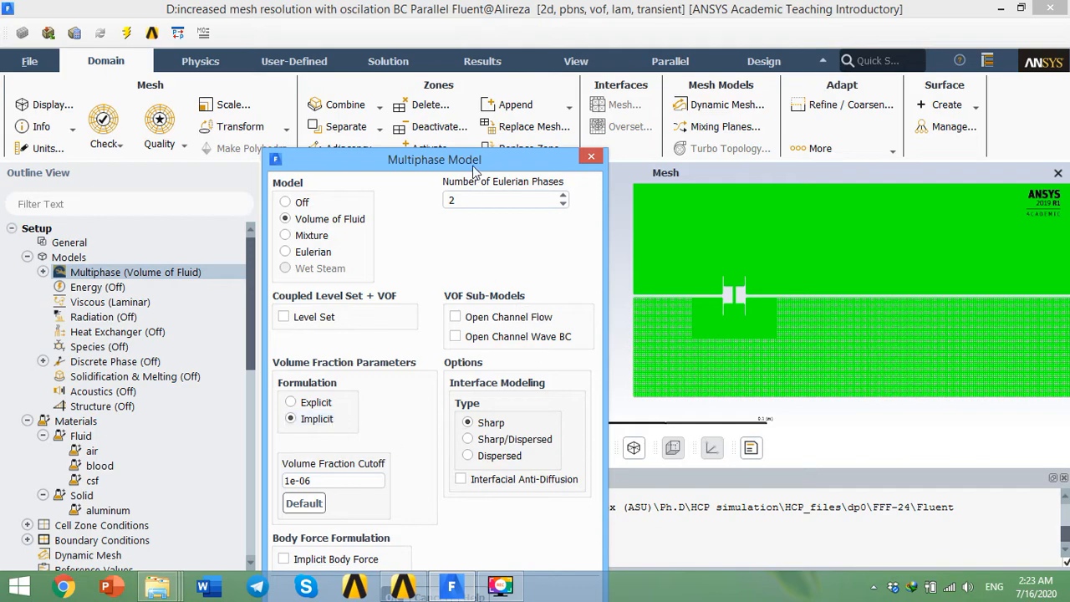
{"action": "left_click_drag", "start_coordinate": [473, 166], "coordinate": [482, 109]}
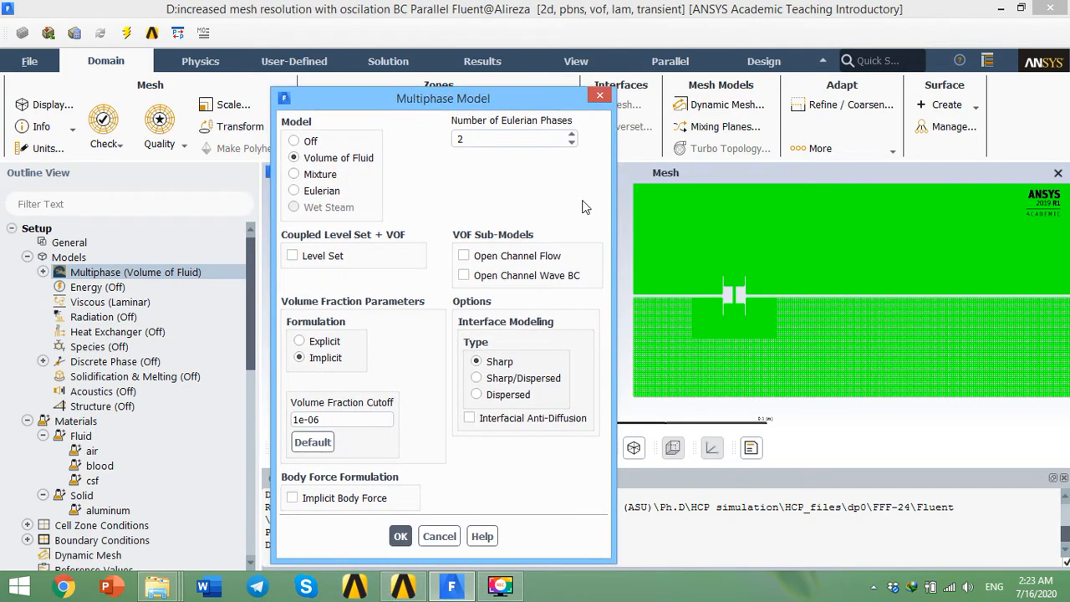
{"action": "left_click", "coordinate": [438, 536]}
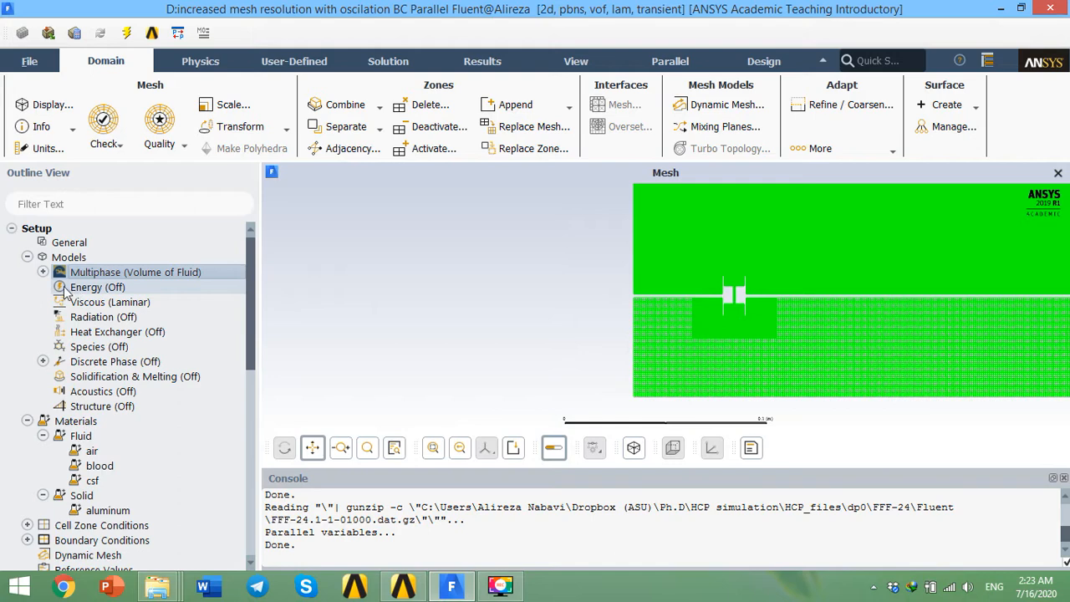
Step: Open the Viscous Model settings, review them, and cancel without changes
{"action": "left_click", "coordinate": [73, 304]}
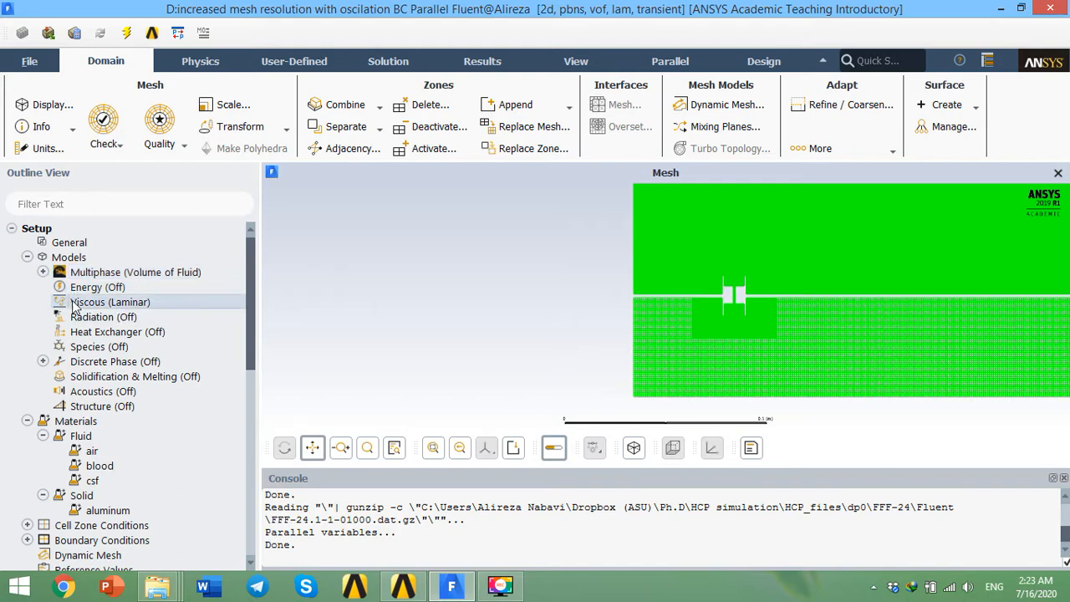
{"action": "double_click", "coordinate": [124, 311]}
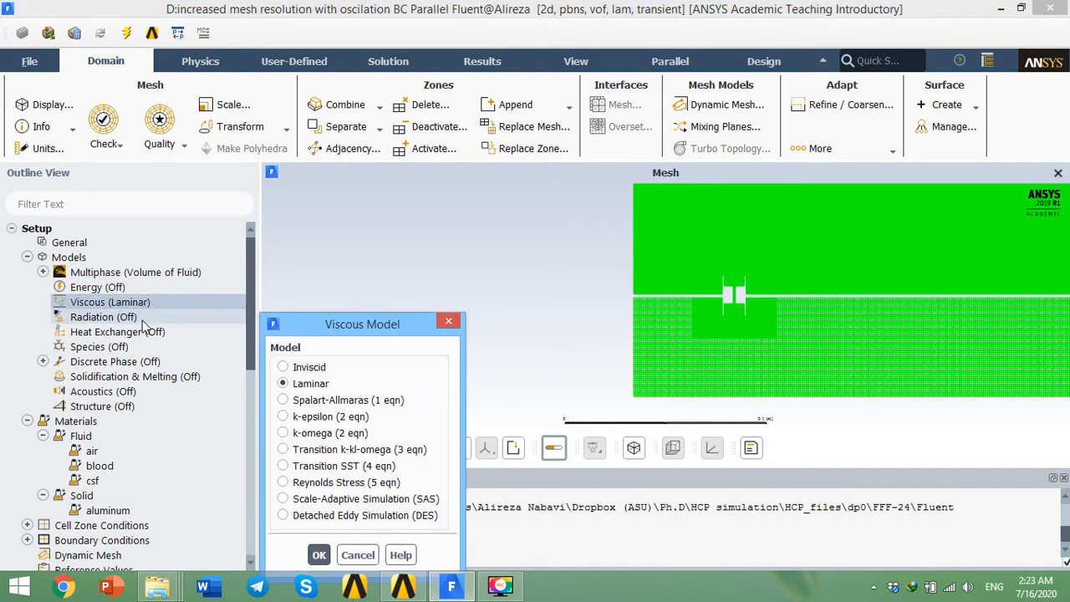
{"action": "left_click_drag", "start_coordinate": [392, 325], "coordinate": [397, 199]}
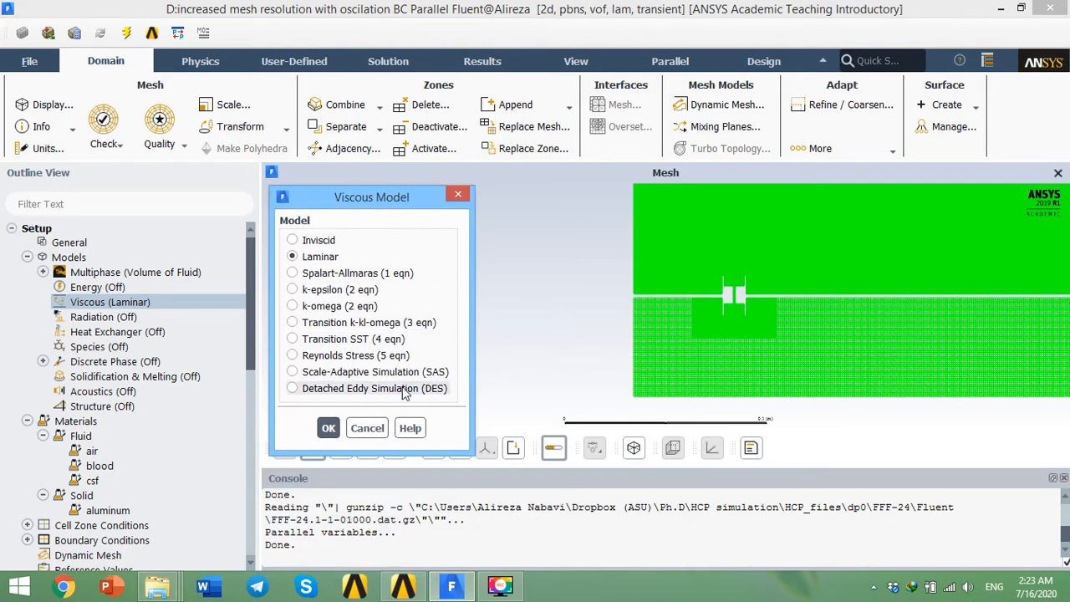
{"action": "left_click", "coordinate": [367, 428]}
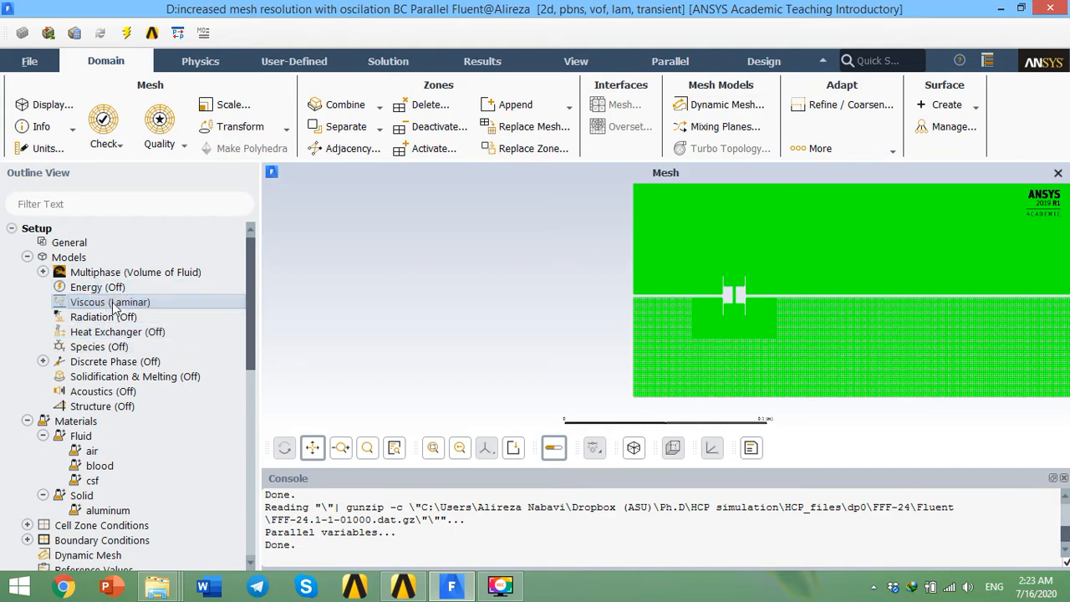
Step: Expand the Multiphase phases in the tree and open the Phases dialog from the Physics ribbon
{"action": "left_click", "coordinate": [43, 272]}
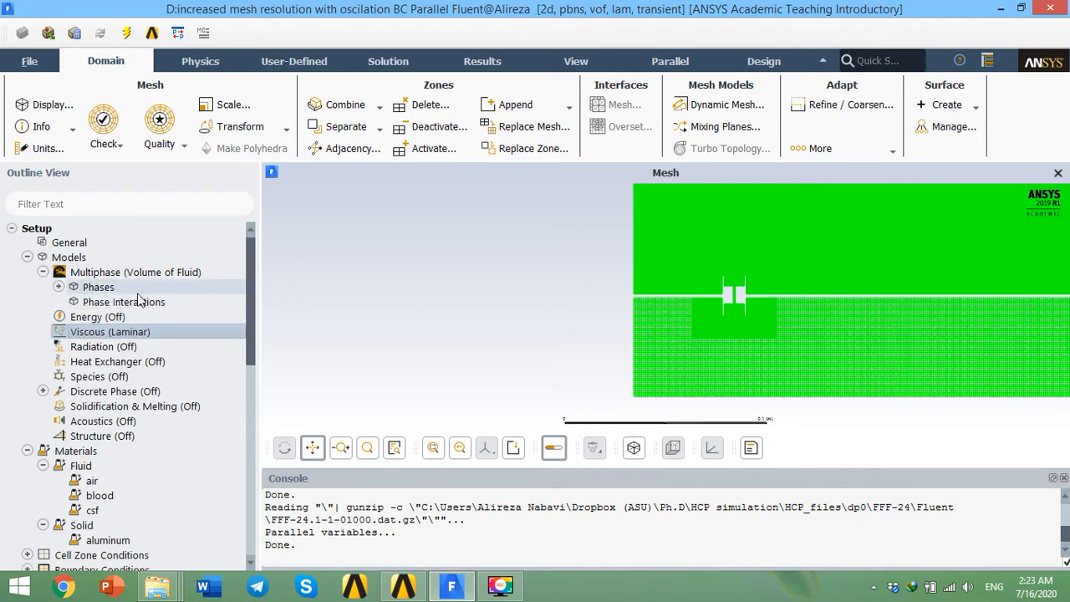
{"action": "left_click", "coordinate": [59, 287]}
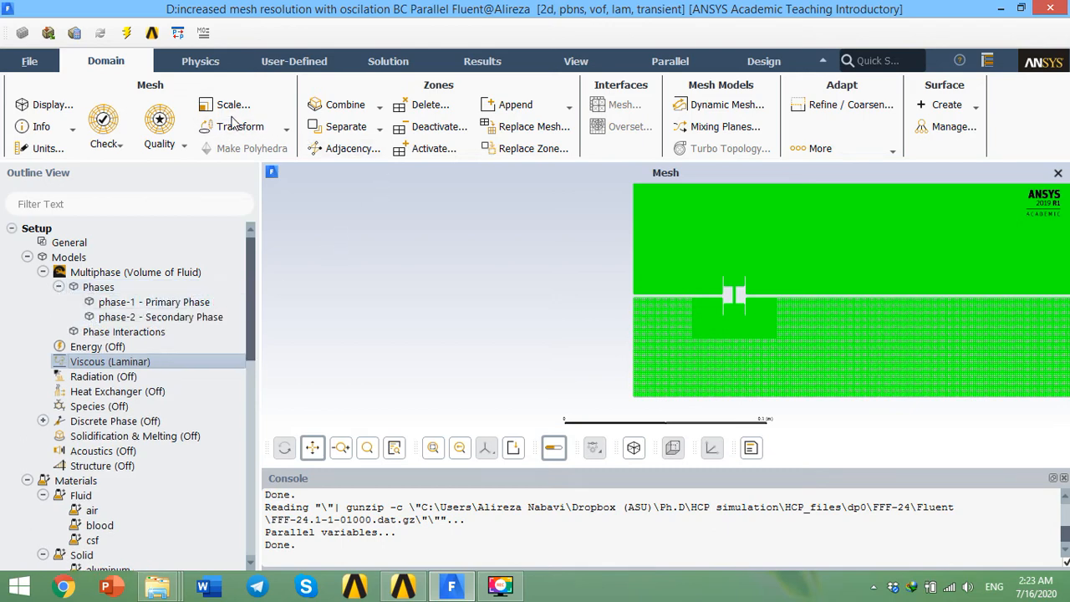
{"action": "left_click", "coordinate": [201, 62]}
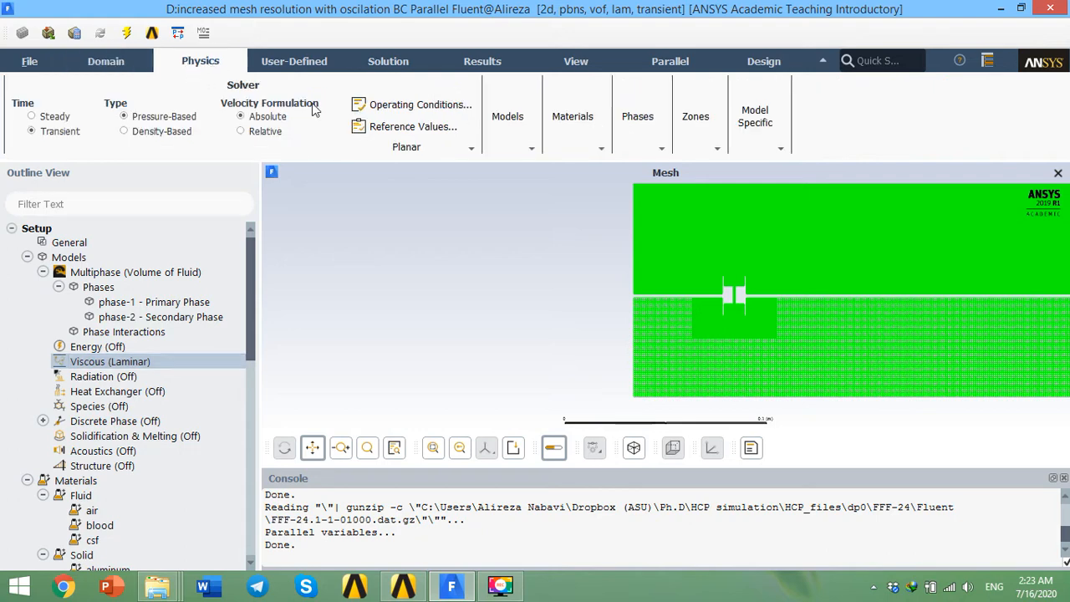
{"action": "left_click", "coordinate": [659, 145]}
{"action": "left_click", "coordinate": [662, 167]}
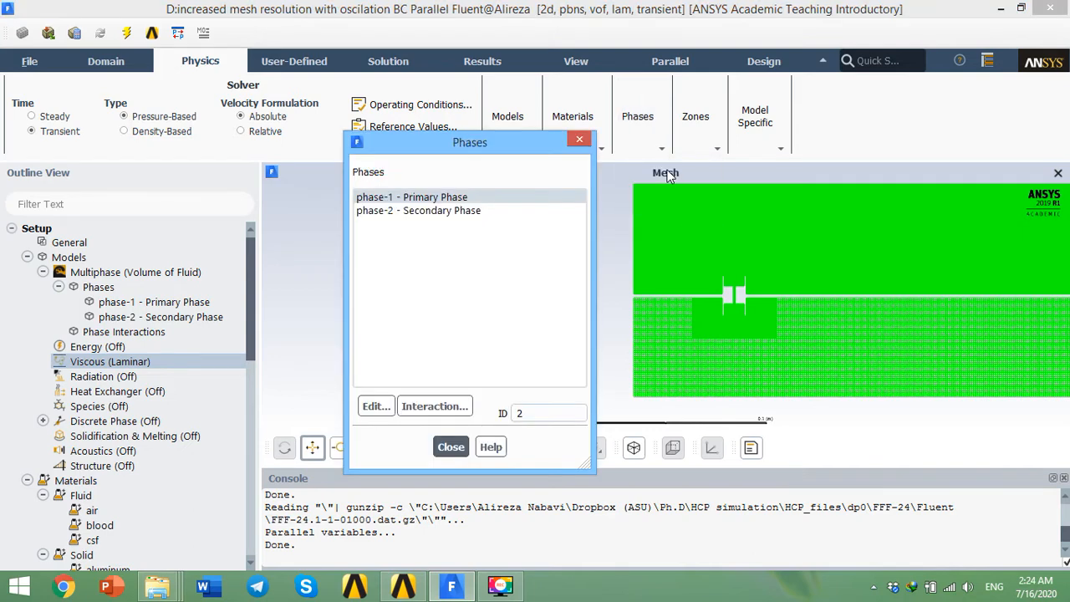
Step: Review the primary phase phase-1 with blood as its phase material and confirm it
{"action": "left_click", "coordinate": [448, 211]}
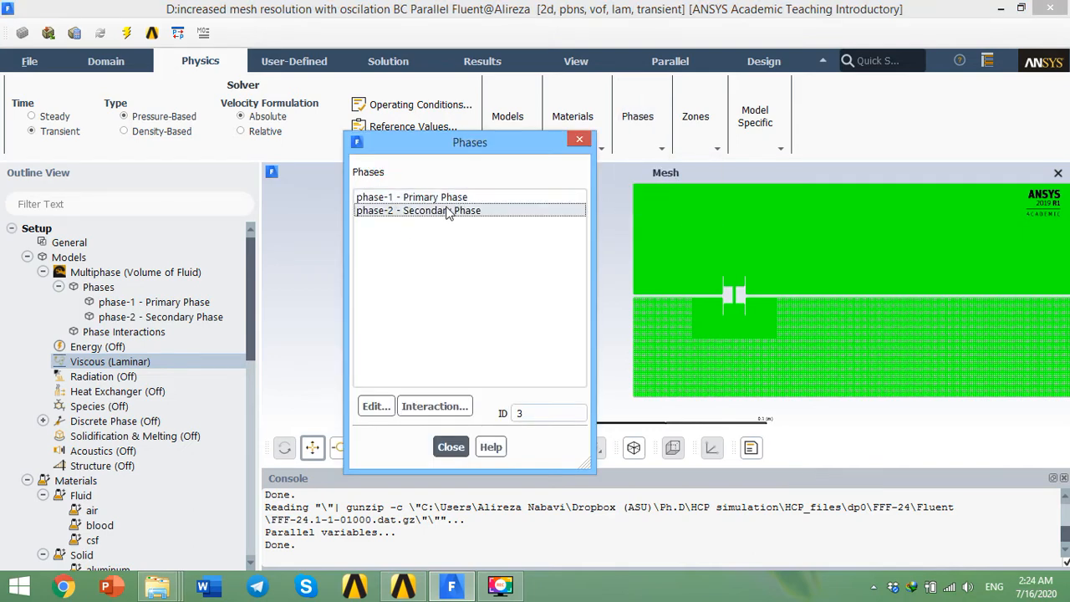
{"action": "left_click", "coordinate": [423, 201]}
{"action": "left_click", "coordinate": [427, 213]}
{"action": "left_click", "coordinate": [435, 202]}
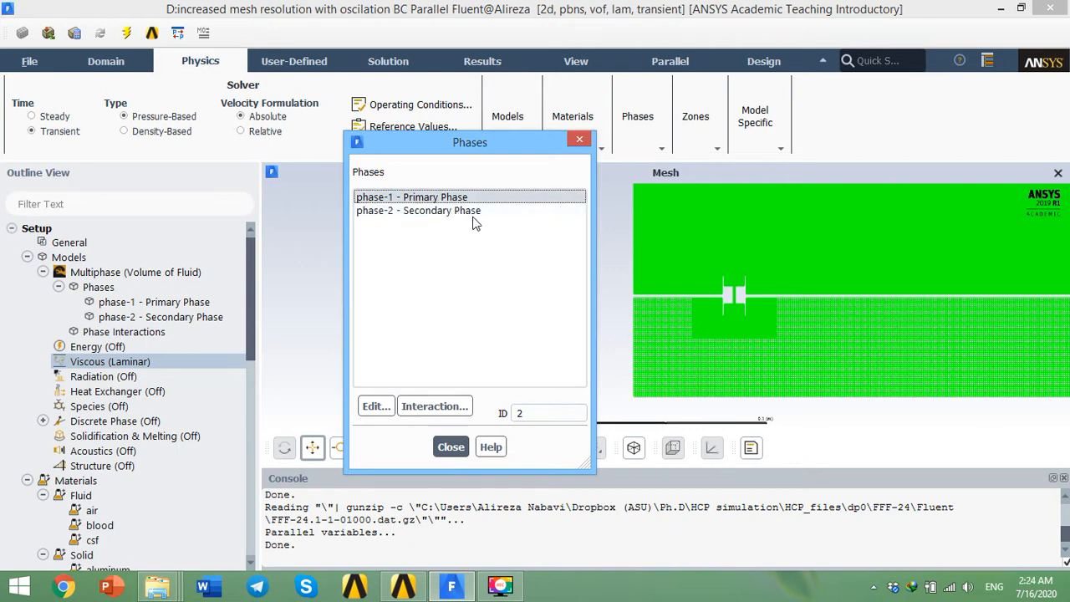
{"action": "left_click", "coordinate": [383, 405]}
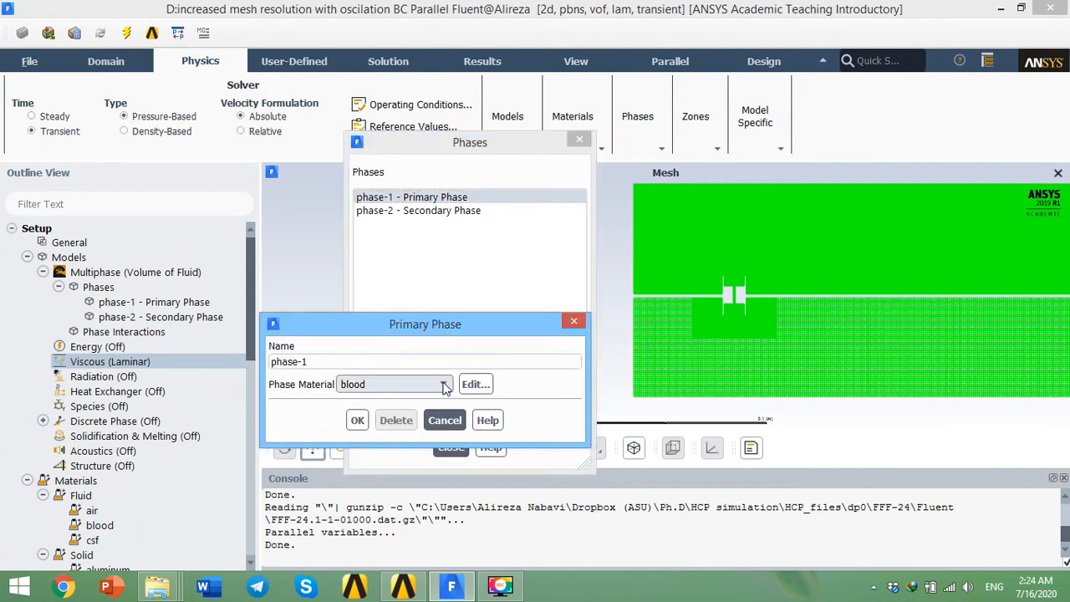
{"action": "left_click", "coordinate": [444, 384]}
{"action": "left_click", "coordinate": [393, 400]}
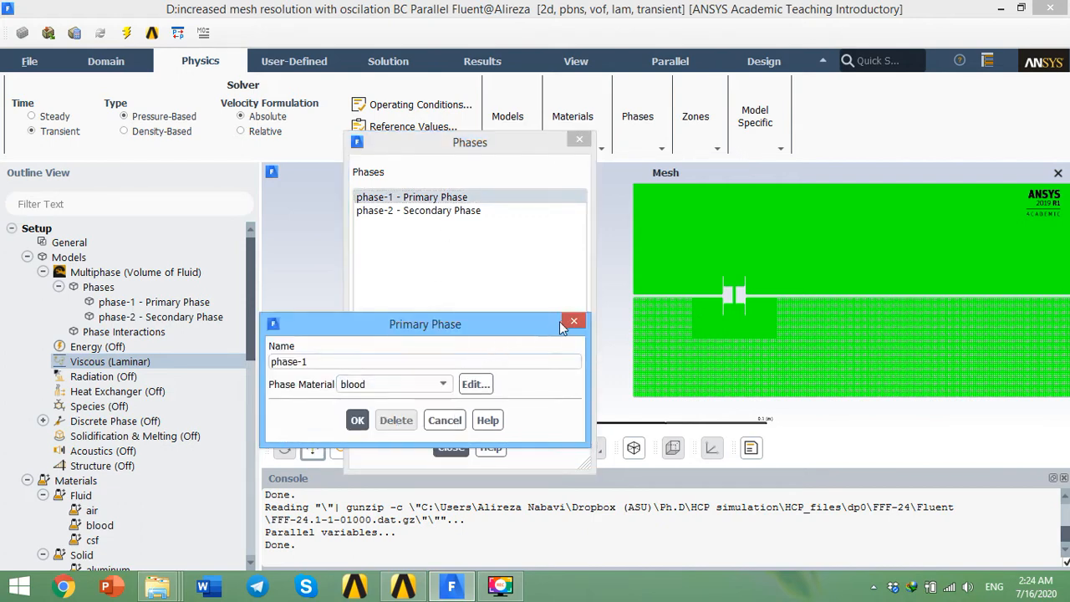
{"action": "left_click", "coordinate": [356, 420]}
Step: Review the secondary phase phase-2 with csf as its phase material and close it
{"action": "left_click", "coordinate": [439, 211]}
{"action": "left_click", "coordinate": [376, 408]}
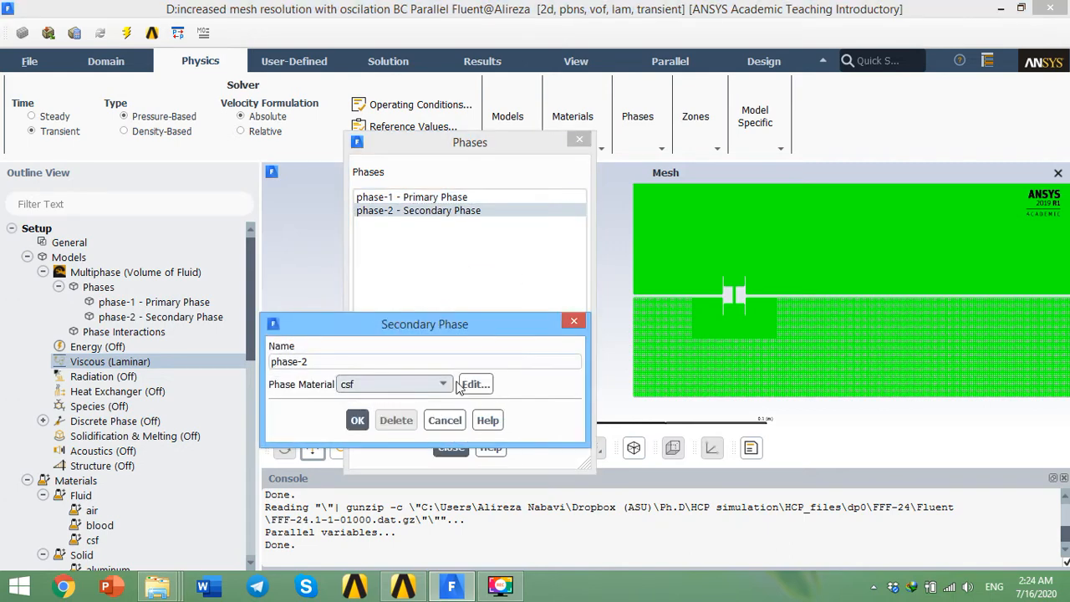
{"action": "left_click", "coordinate": [575, 322]}
Step: Review the phase interaction mass transfer and surface tension settings, then close the Phases dialog
{"action": "left_click", "coordinate": [433, 407]}
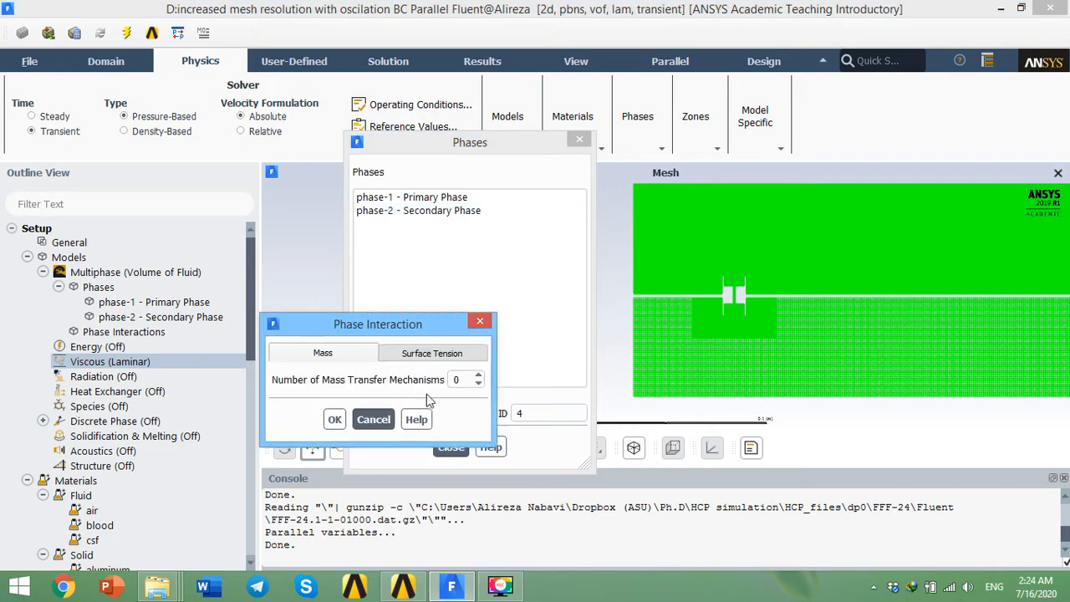
{"action": "left_click", "coordinate": [439, 358]}
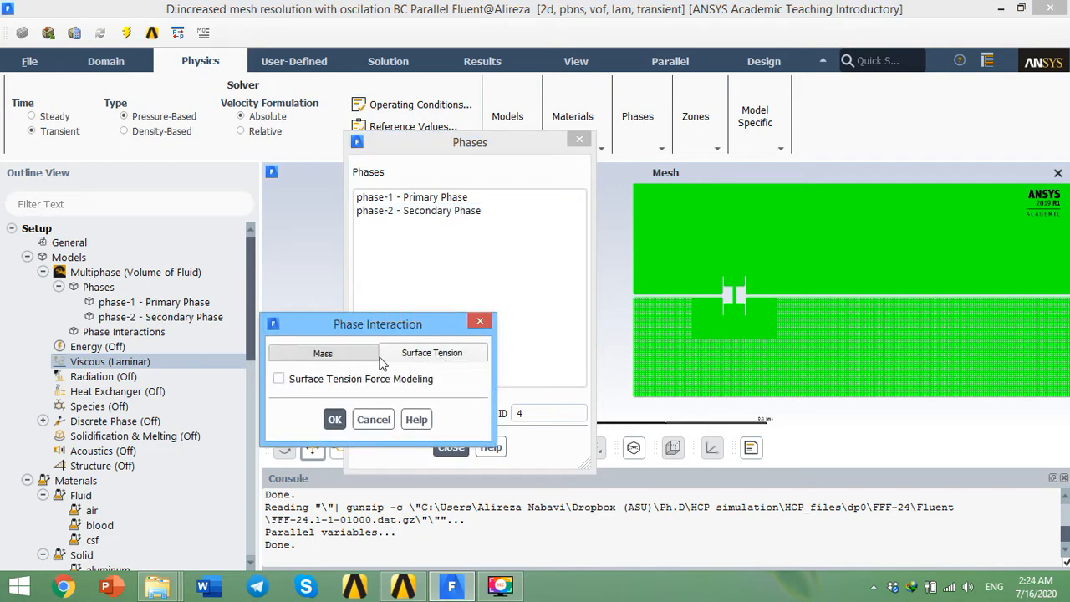
{"action": "left_click", "coordinate": [355, 359]}
{"action": "left_click", "coordinate": [411, 356]}
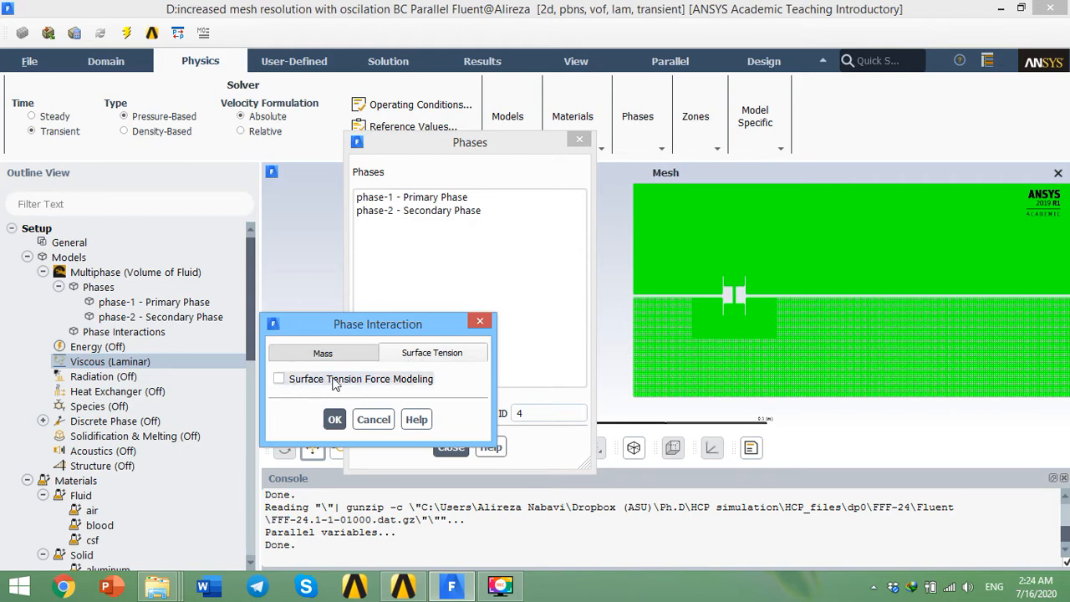
{"action": "left_click", "coordinate": [480, 322]}
{"action": "left_click", "coordinate": [443, 450]}
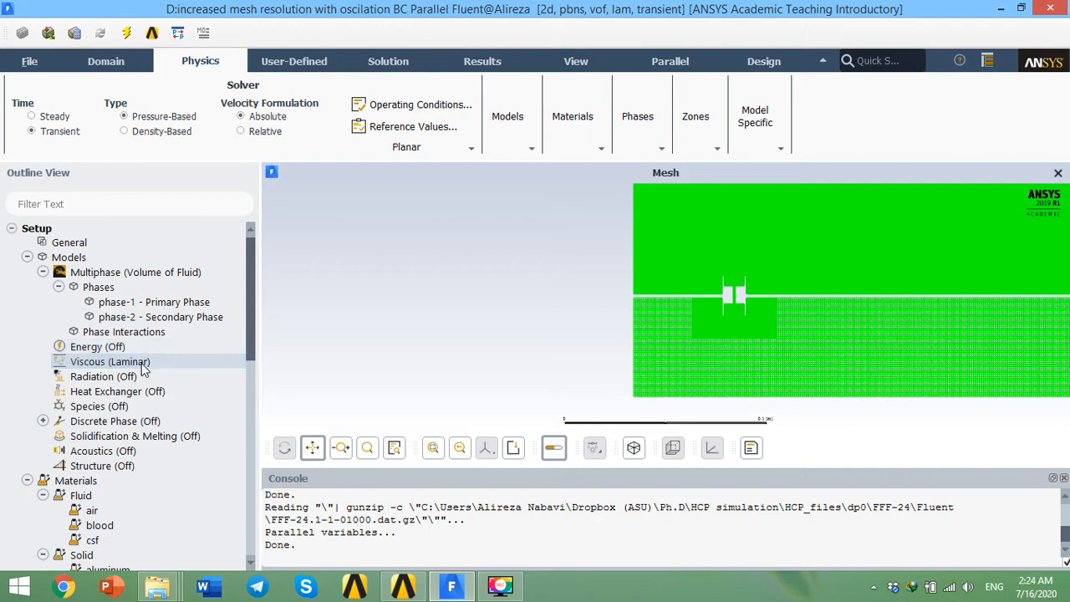
Step: Open the Materials task page from the outline tree
{"action": "scroll", "coordinate": [98, 430], "scroll_direction": "down", "scroll_amount": 1}
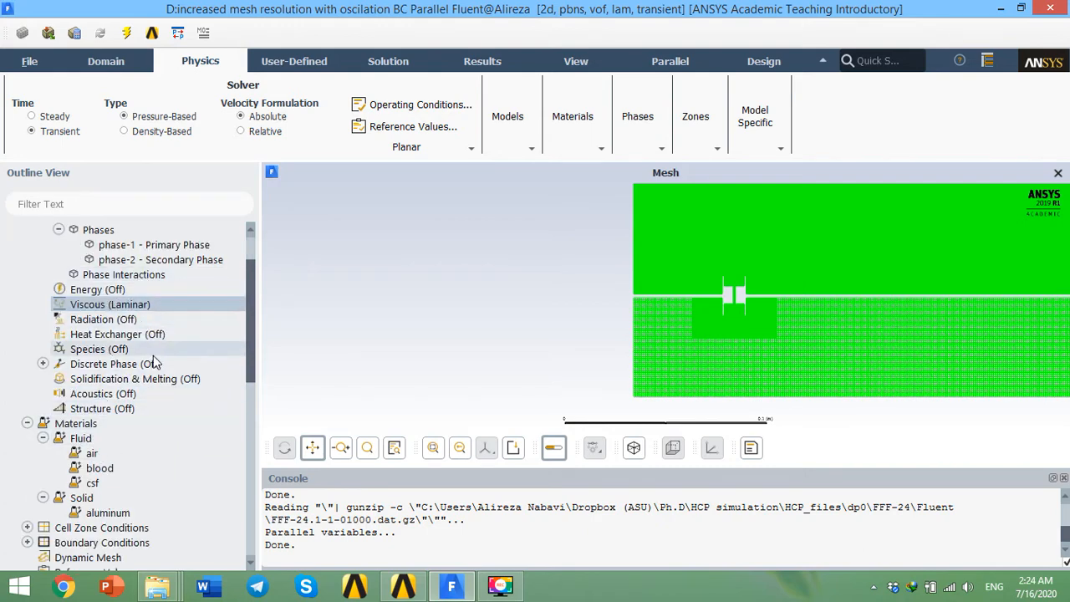
{"action": "scroll", "coordinate": [81, 519], "scroll_direction": "up", "scroll_amount": 1}
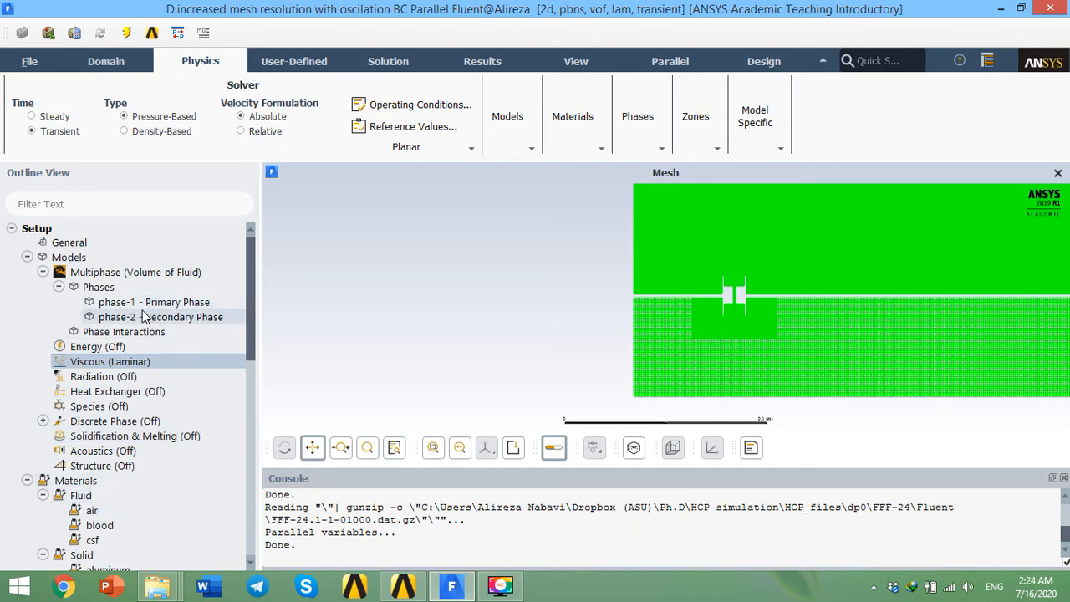
{"action": "double_click", "coordinate": [90, 495]}
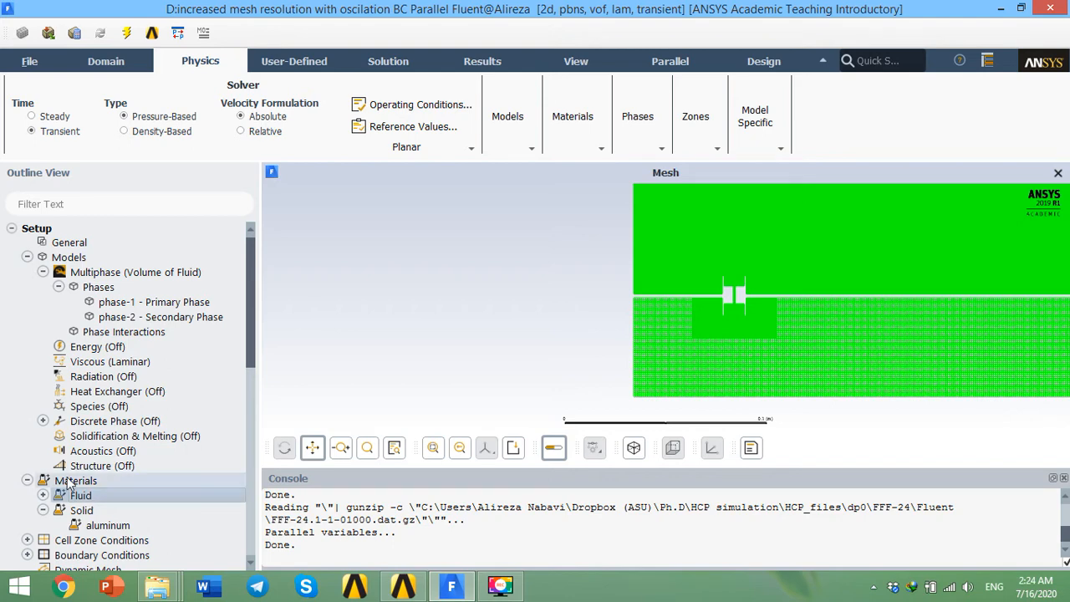
{"action": "scroll", "coordinate": [252, 355], "scroll_direction": "down", "scroll_amount": 3}
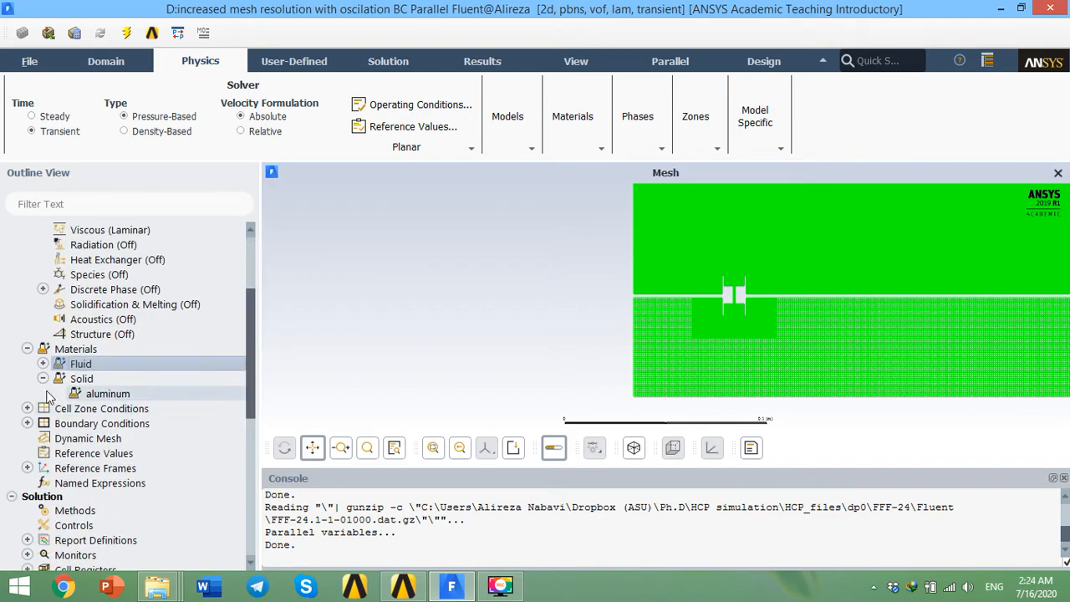
{"action": "double_click", "coordinate": [86, 351]}
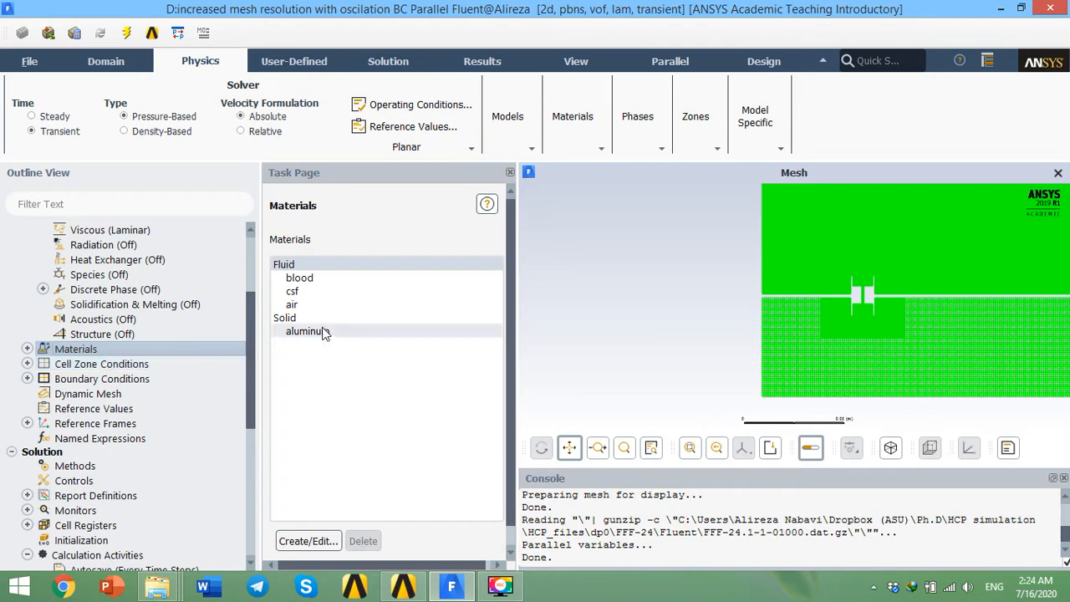
Step: Browse the fluid materials blood, csf and air in the Materials list
{"action": "left_click", "coordinate": [321, 284]}
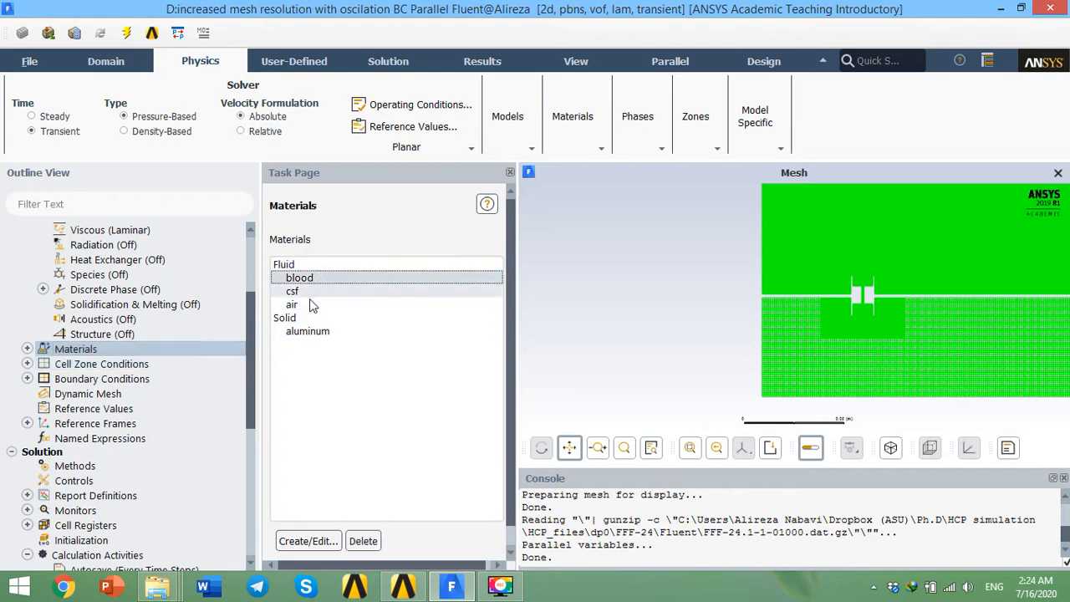
{"action": "left_click", "coordinate": [300, 305]}
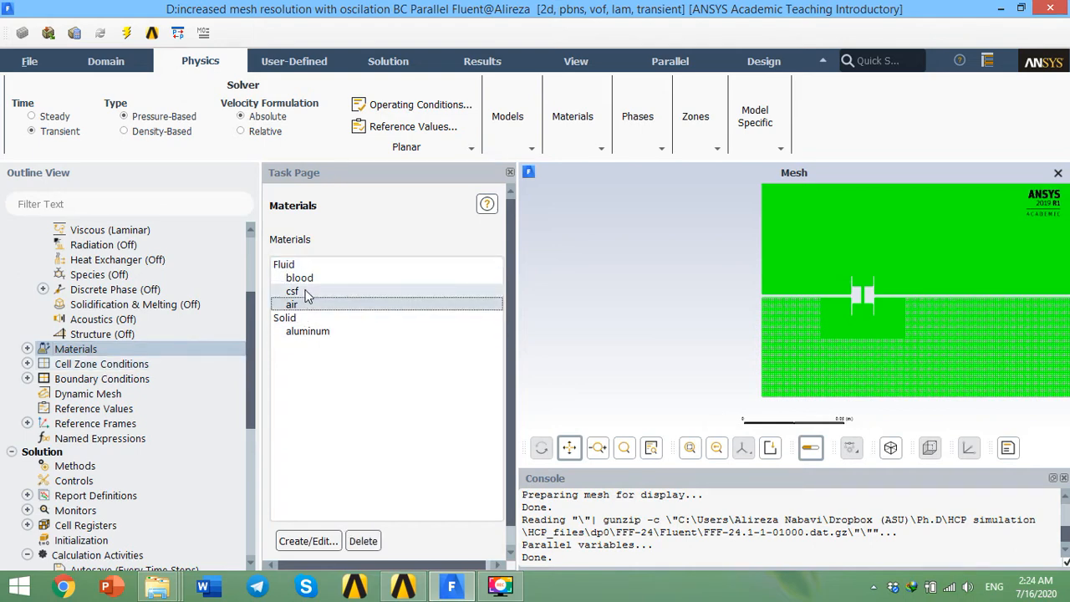
{"action": "left_click", "coordinate": [305, 293]}
{"action": "left_click", "coordinate": [305, 279]}
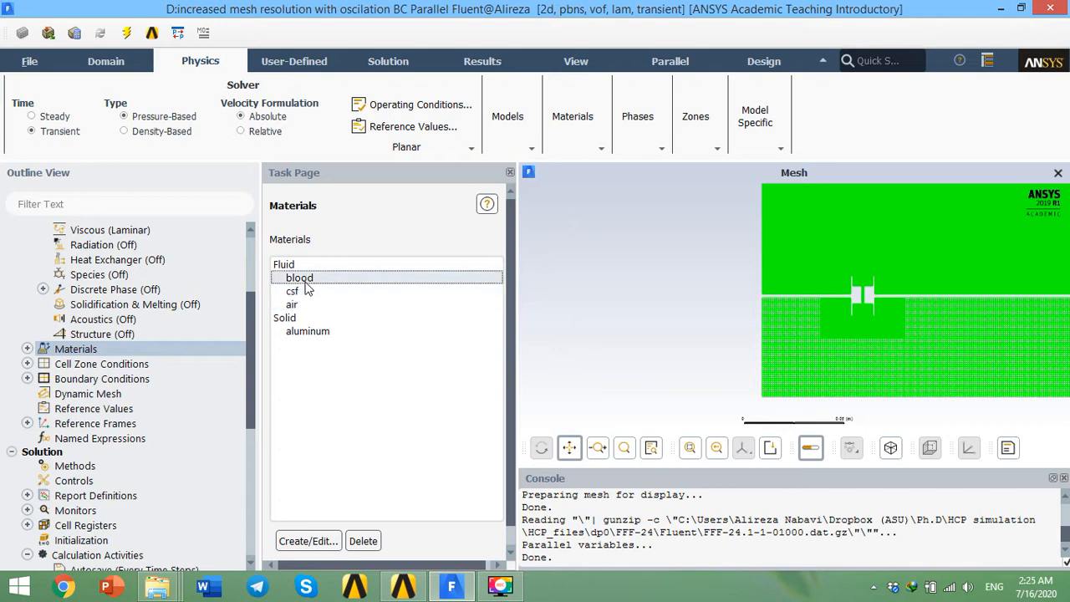
{"action": "left_click", "coordinate": [309, 291]}
{"action": "left_click", "coordinate": [314, 279]}
Step: Open the csf material's properties in the Create/Edit Materials dialog, inspect them, and close it
{"action": "left_click", "coordinate": [307, 292]}
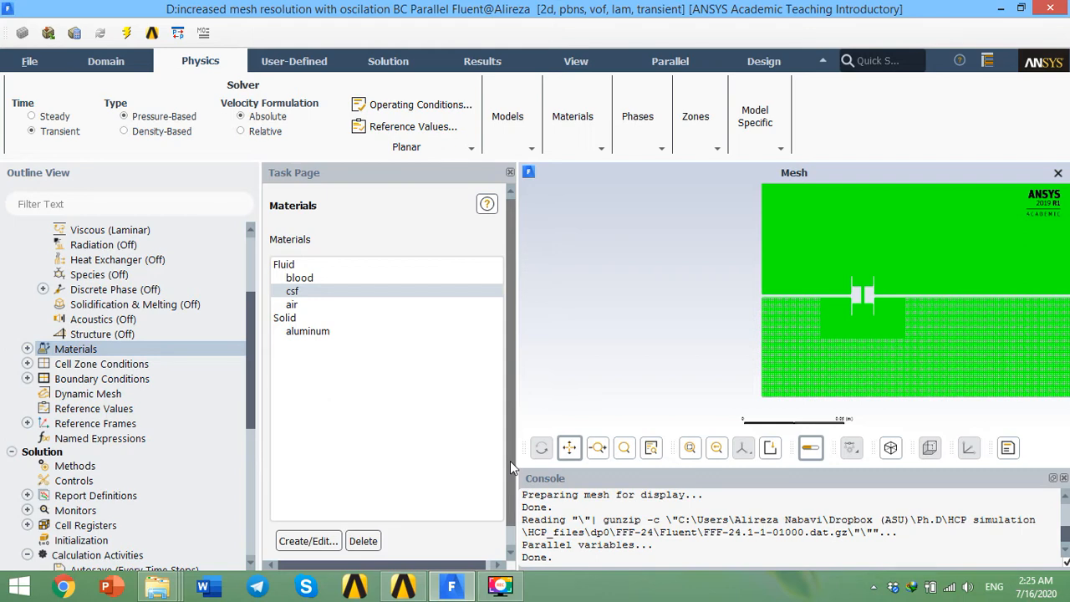
{"action": "left_click", "coordinate": [305, 541]}
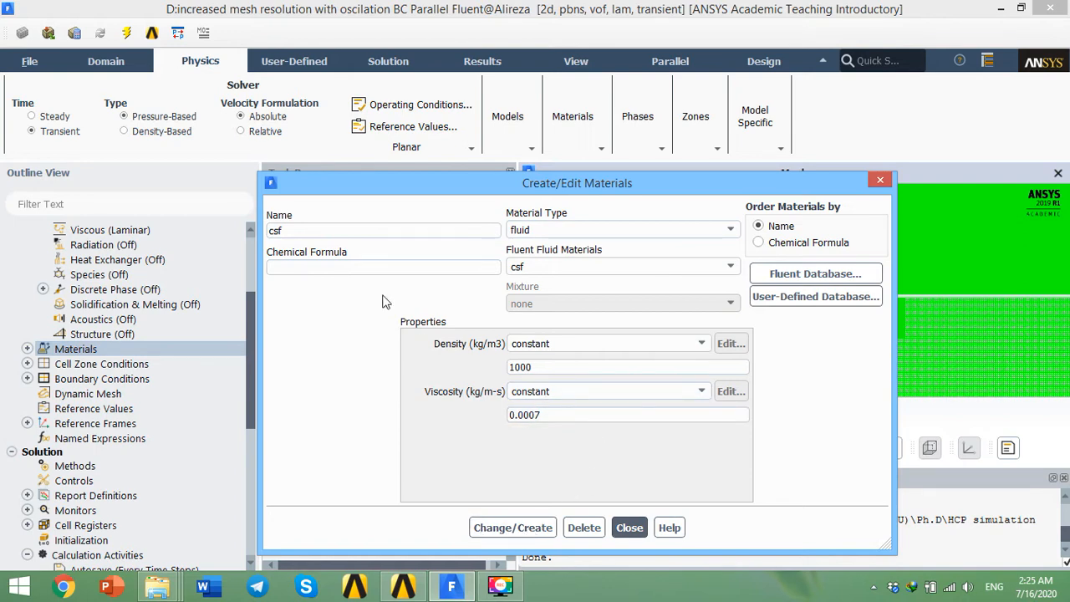
{"action": "double_click", "coordinate": [303, 231]}
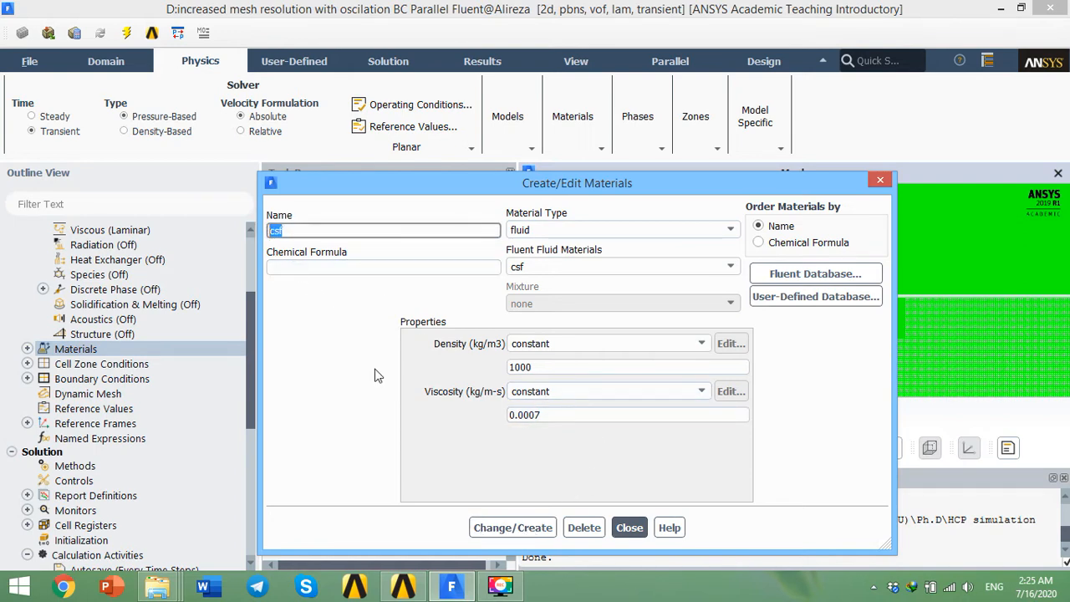
{"action": "left_click", "coordinate": [630, 527]}
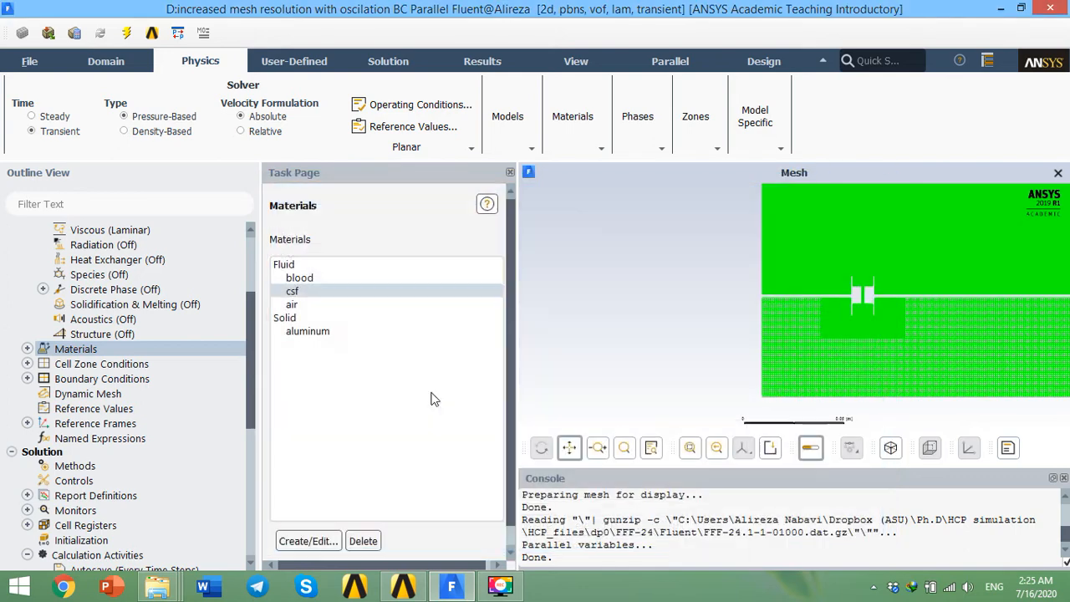
Step: Open the blood material's properties to inspect its density and viscosity, then close the dialog
{"action": "left_click", "coordinate": [305, 277]}
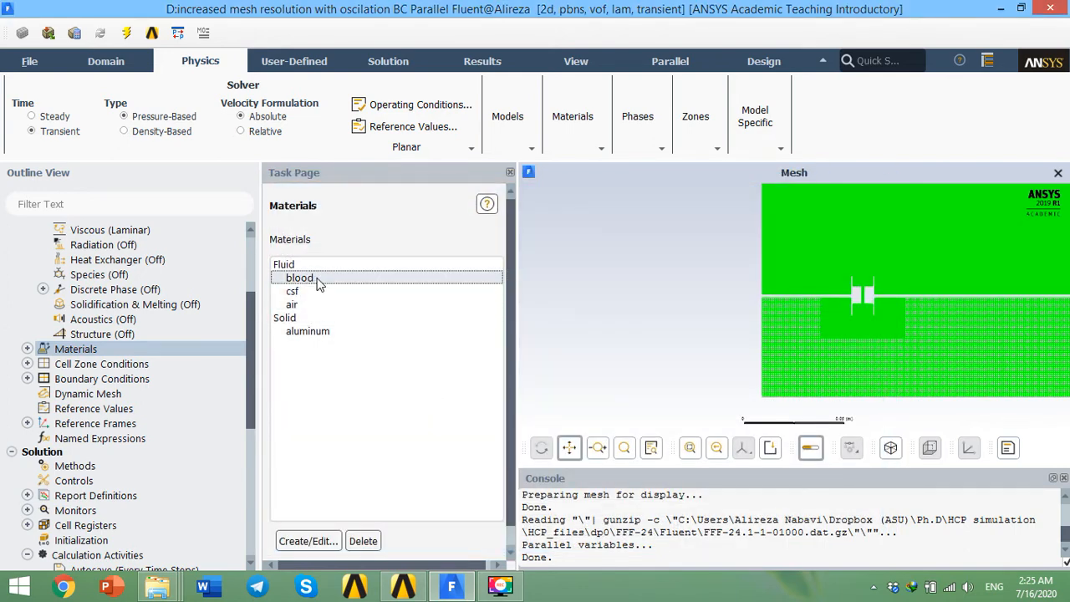
{"action": "left_click", "coordinate": [307, 541]}
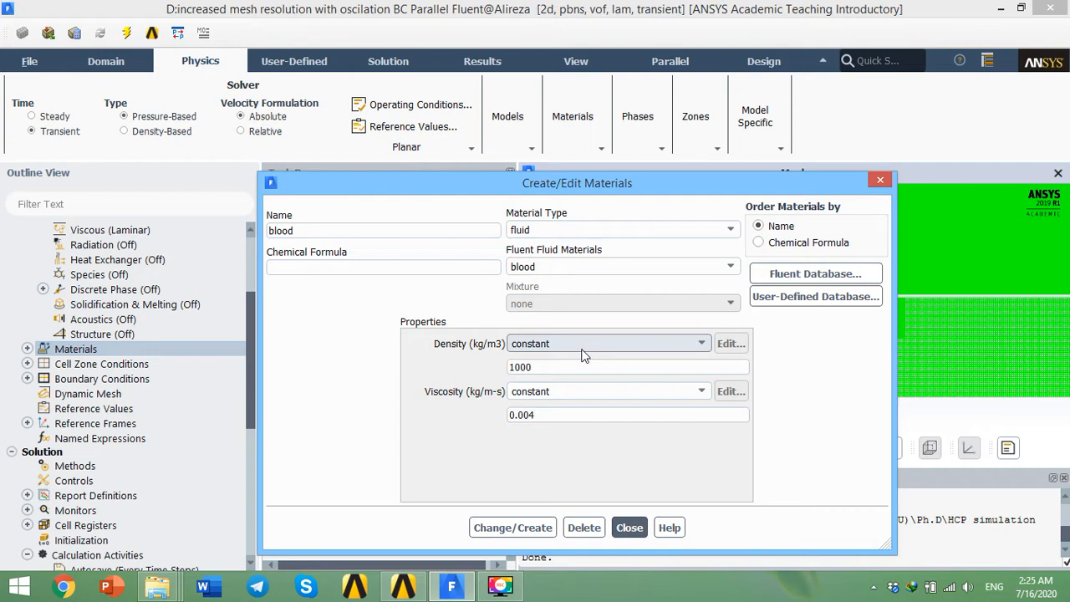
{"action": "left_click", "coordinate": [880, 180]}
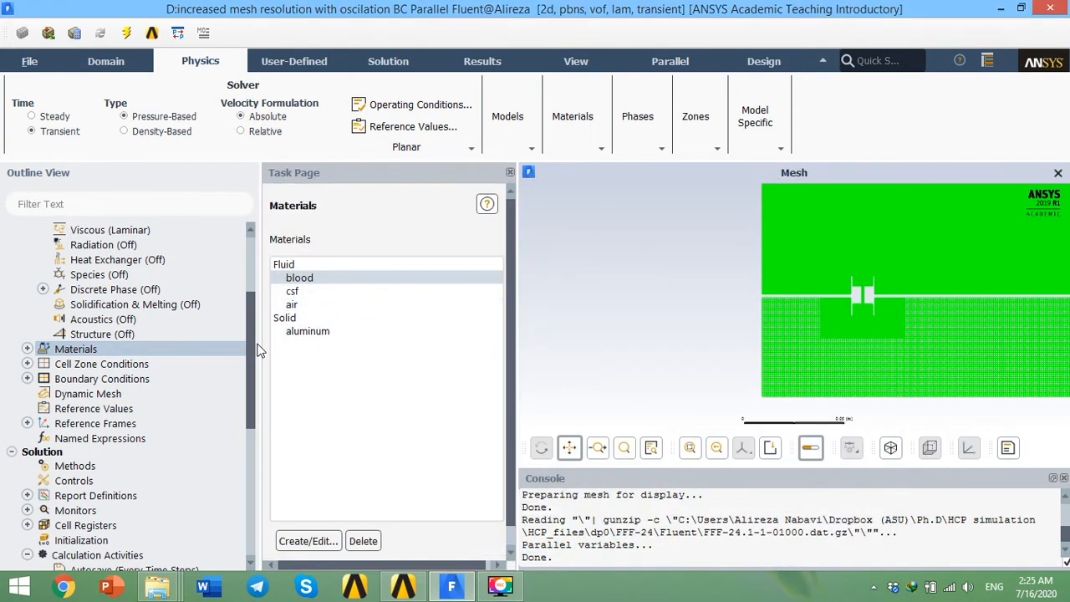
Step: Open the Boundary Conditions task page from the outline tree and scan its zone list
{"action": "scroll", "coordinate": [240, 288], "scroll_direction": "up", "scroll_amount": 5}
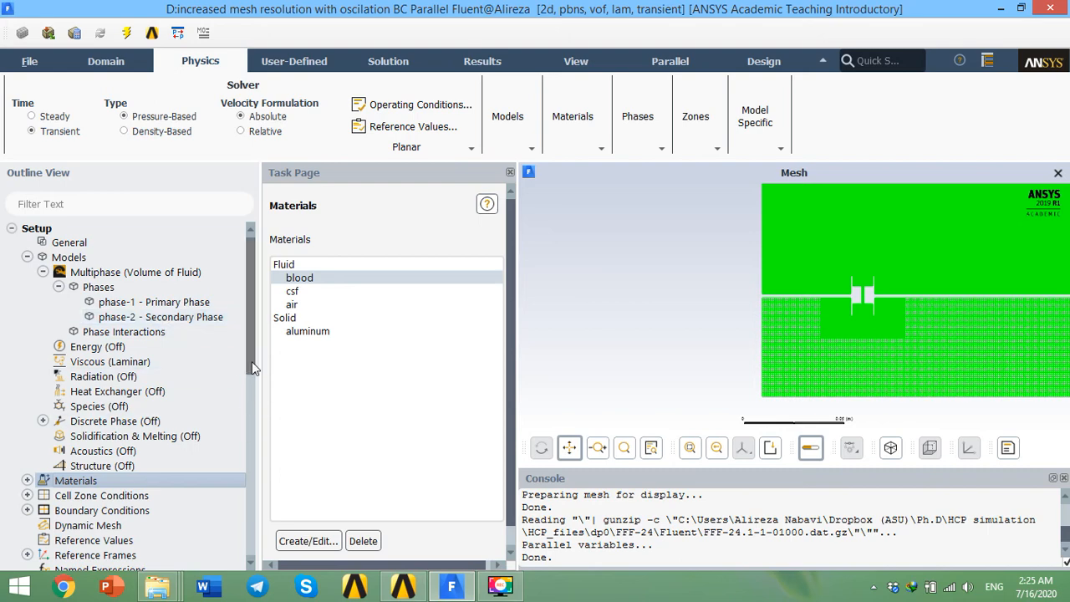
{"action": "left_click_drag", "start_coordinate": [251, 361], "coordinate": [256, 405]}
{"action": "double_click", "coordinate": [125, 394]}
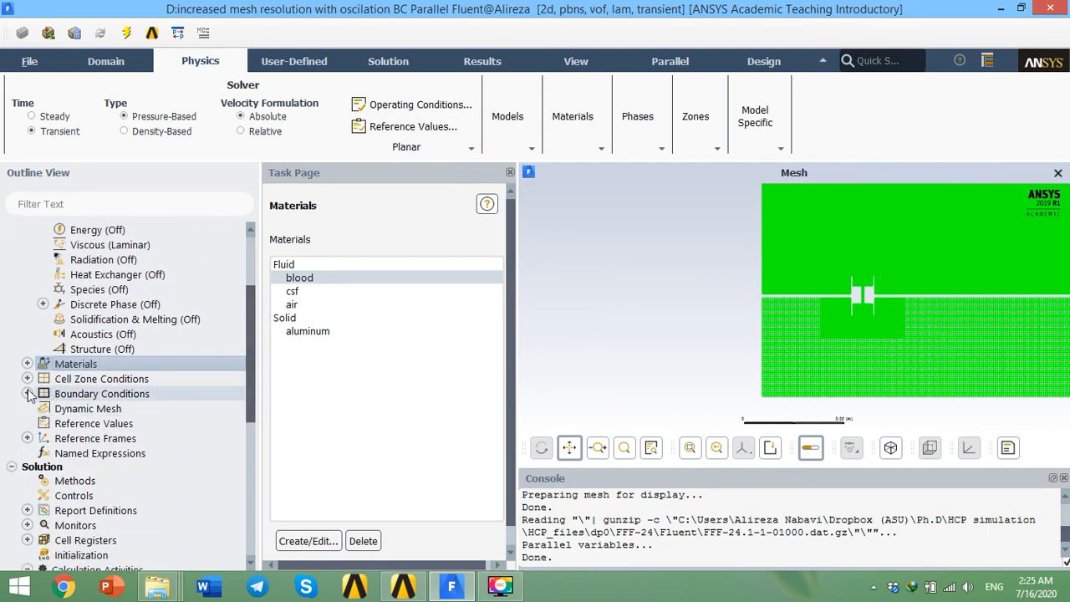
{"action": "double_click", "coordinate": [162, 396]}
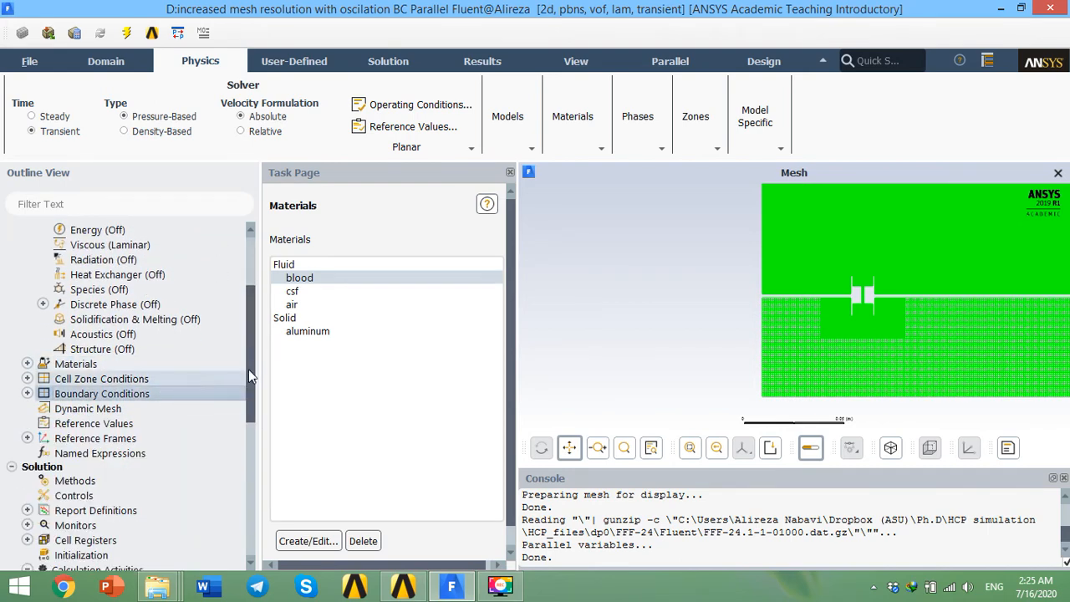
{"action": "scroll", "coordinate": [452, 368], "scroll_direction": "down", "scroll_amount": 1}
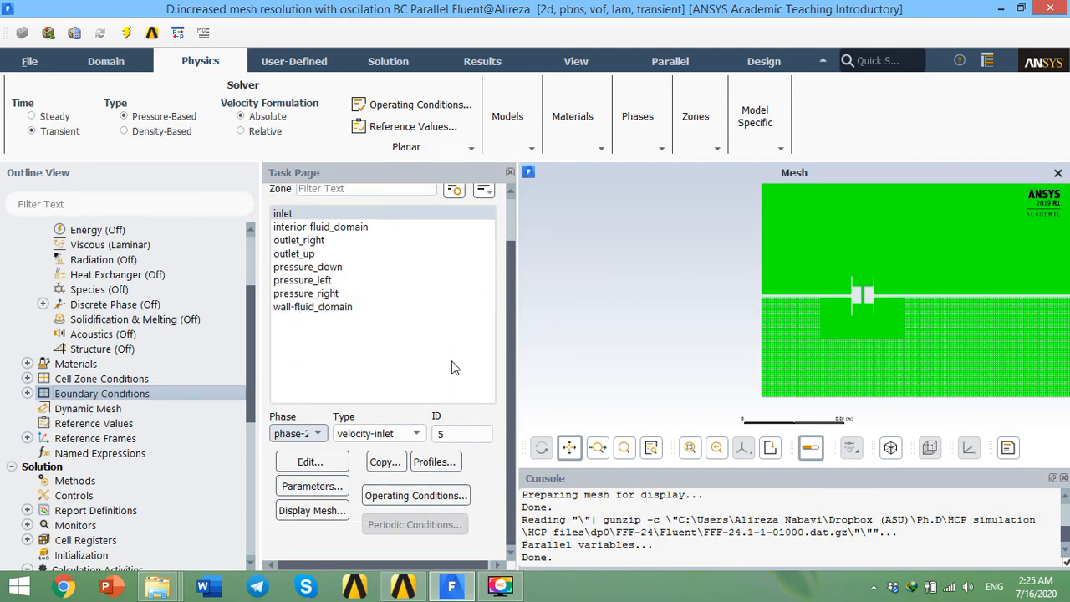
{"action": "scroll", "coordinate": [451, 343], "scroll_direction": "up", "scroll_amount": 1}
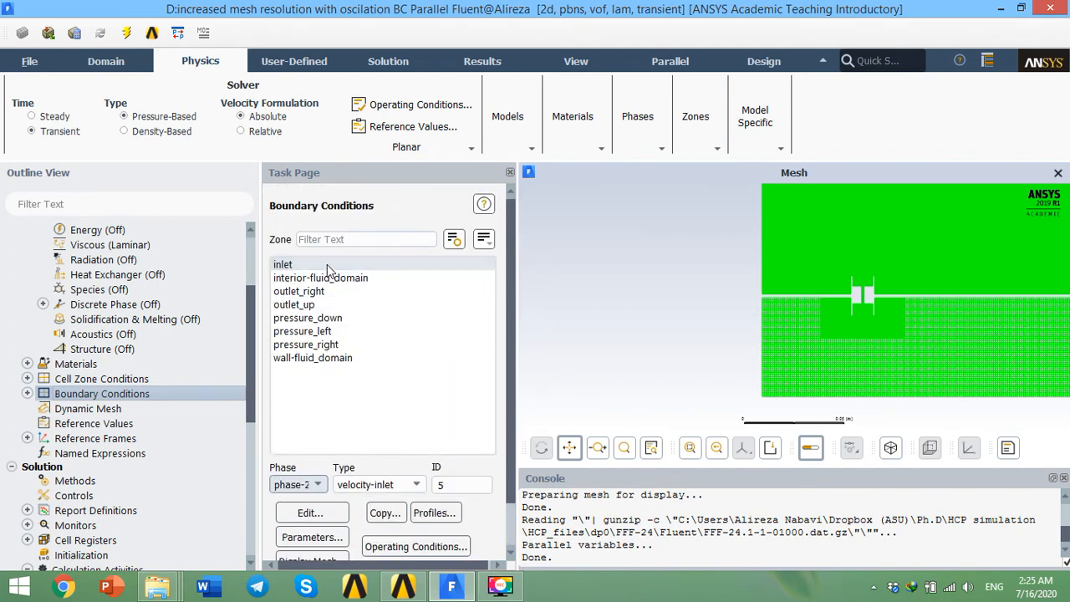
{"action": "scroll", "coordinate": [401, 322], "scroll_direction": "down", "scroll_amount": 1}
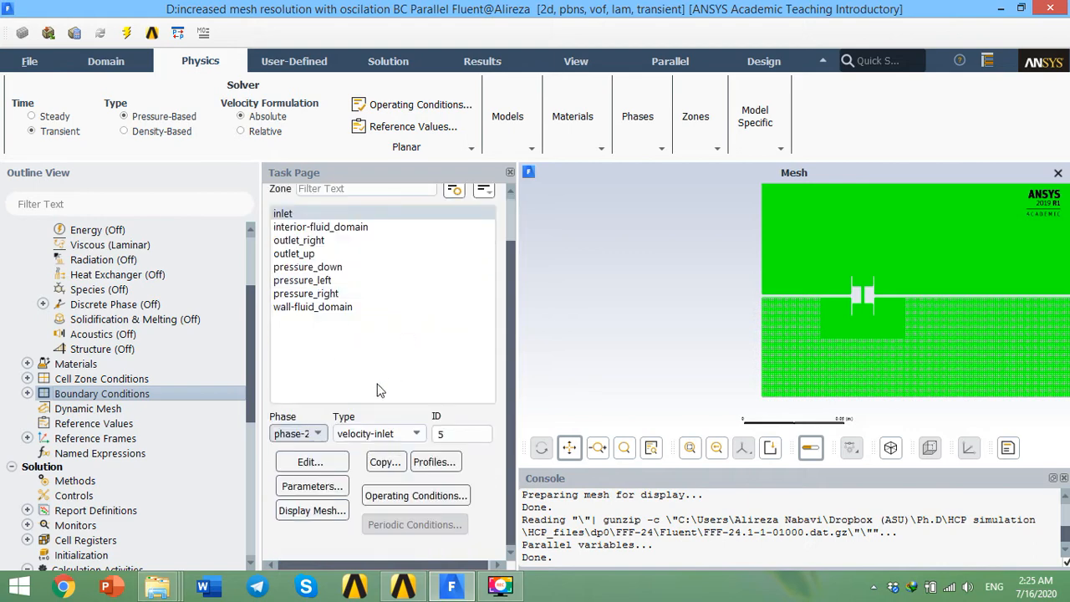
Step: Inspect the inlet's velocity inlet settings for the mixture phase, including the oscillating X-Velocity expression, then cancel
{"action": "left_click", "coordinate": [309, 434]}
{"action": "left_click", "coordinate": [306, 446]}
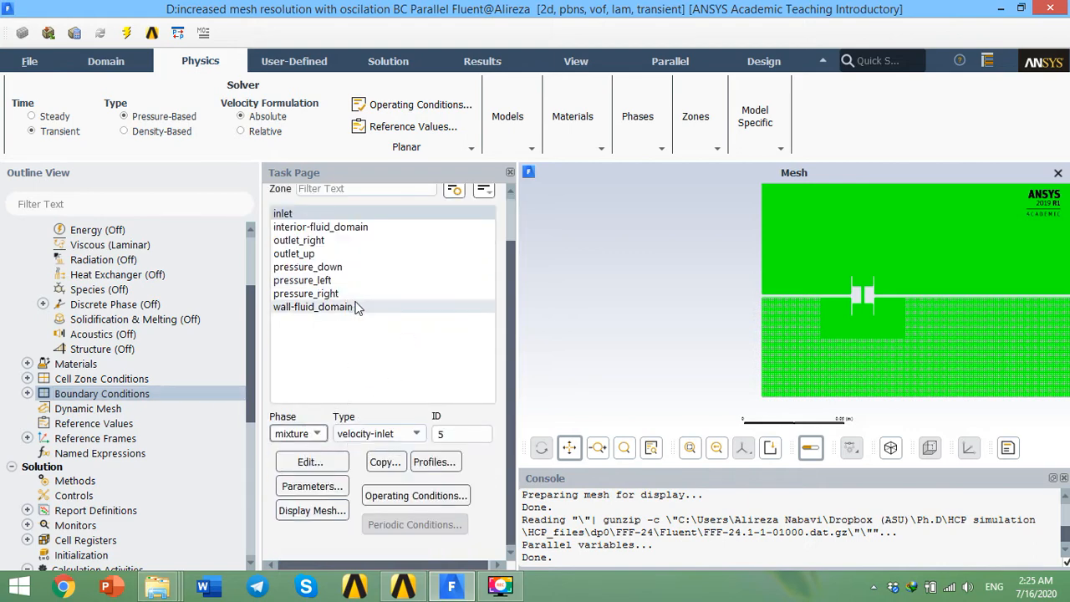
{"action": "scroll", "coordinate": [382, 330], "scroll_direction": "up", "scroll_amount": 1}
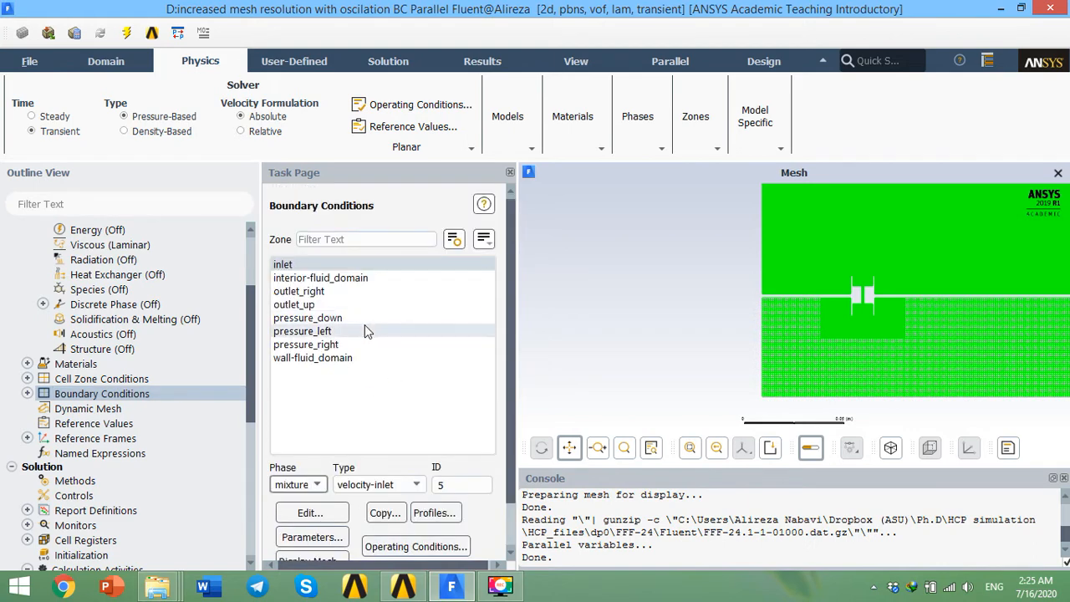
{"action": "scroll", "coordinate": [374, 327], "scroll_direction": "down", "scroll_amount": 1}
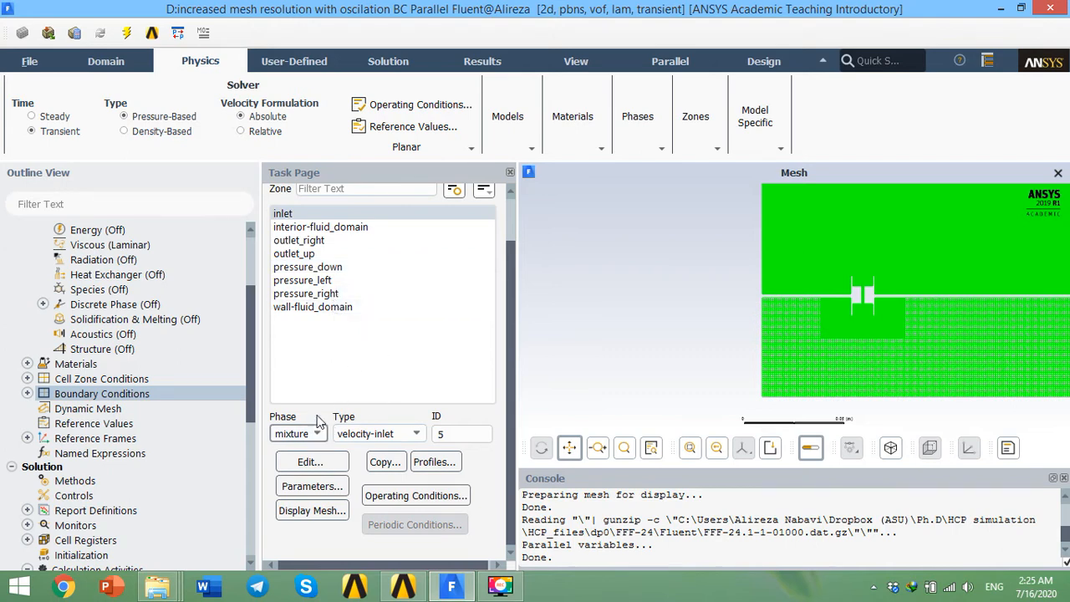
{"action": "left_click", "coordinate": [310, 461]}
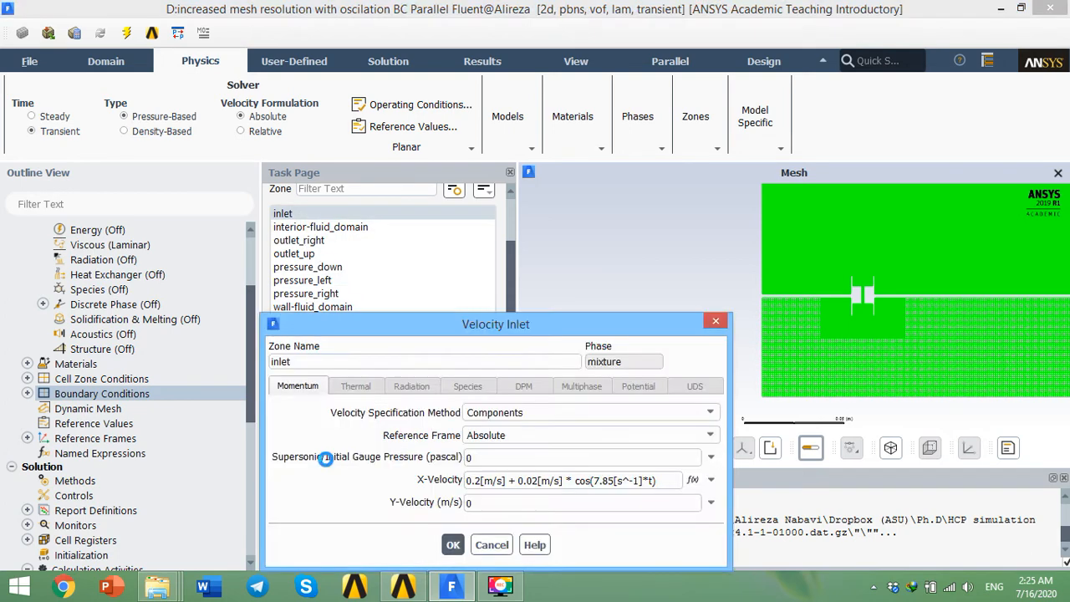
{"action": "left_click_drag", "start_coordinate": [401, 320], "coordinate": [395, 208]}
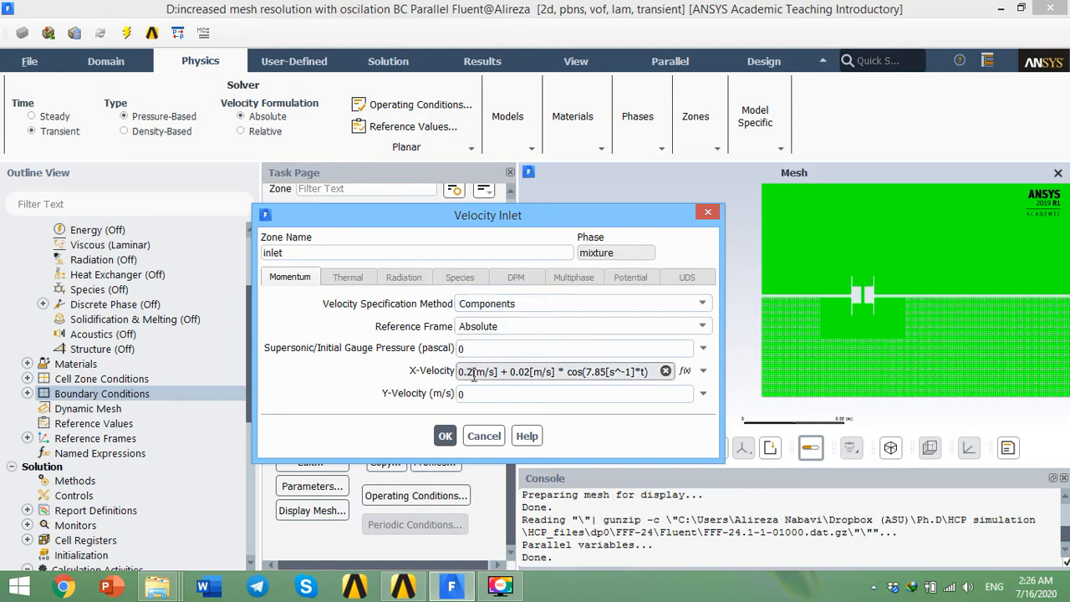
{"action": "left_click", "coordinate": [702, 304]}
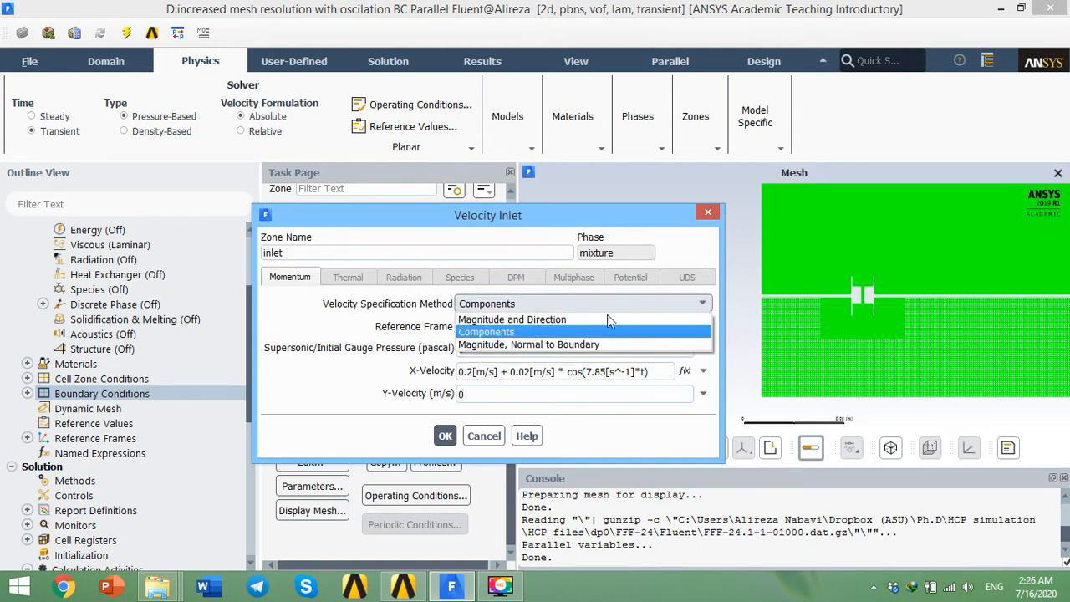
{"action": "left_click", "coordinate": [511, 333]}
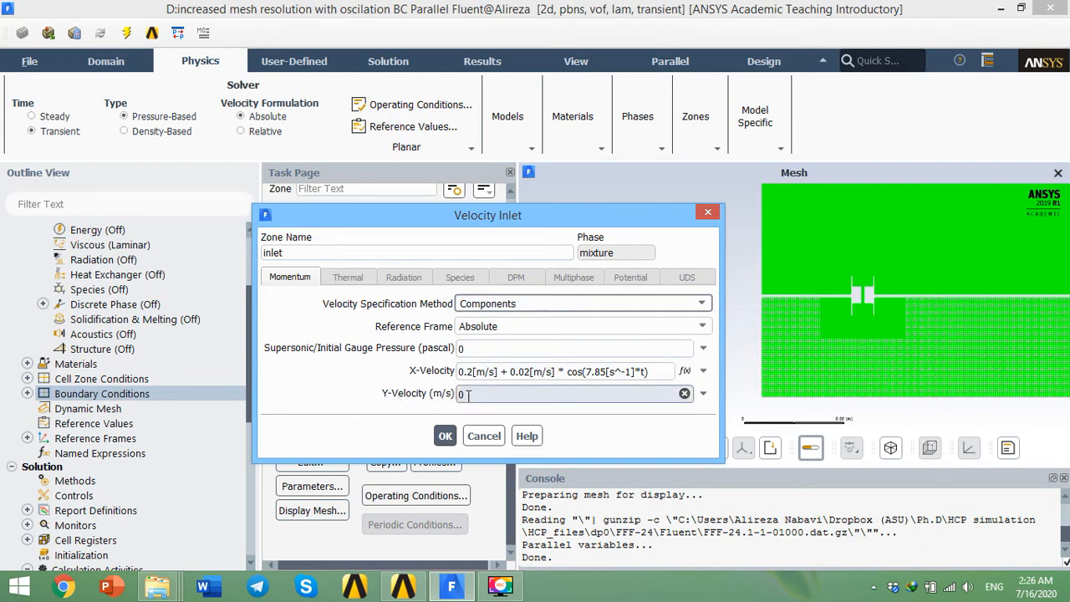
{"action": "double_click", "coordinate": [463, 400]}
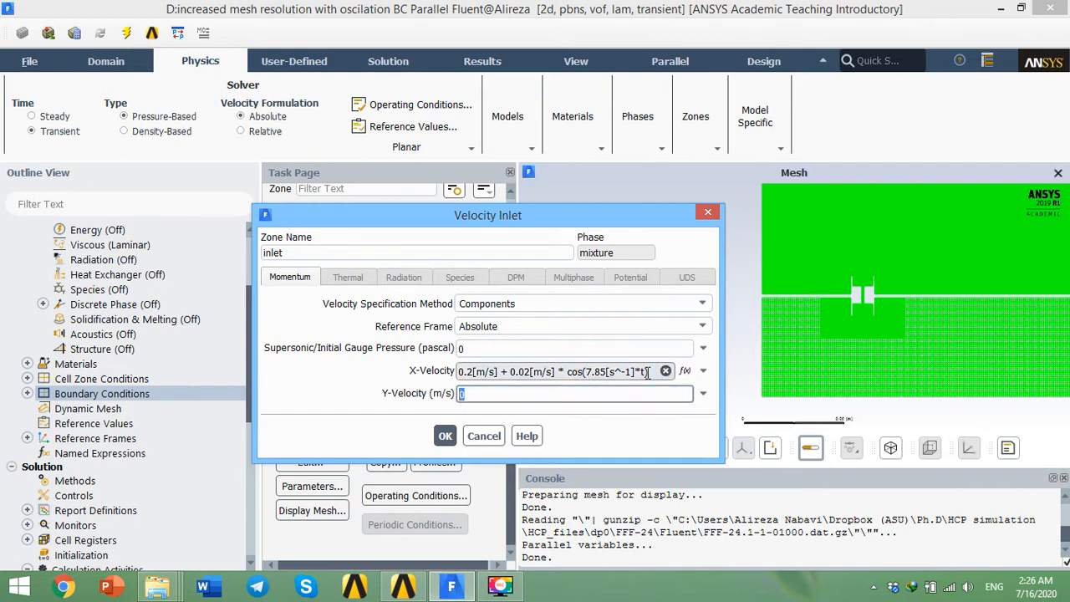
{"action": "left_click_drag", "start_coordinate": [648, 371], "coordinate": [465, 374]}
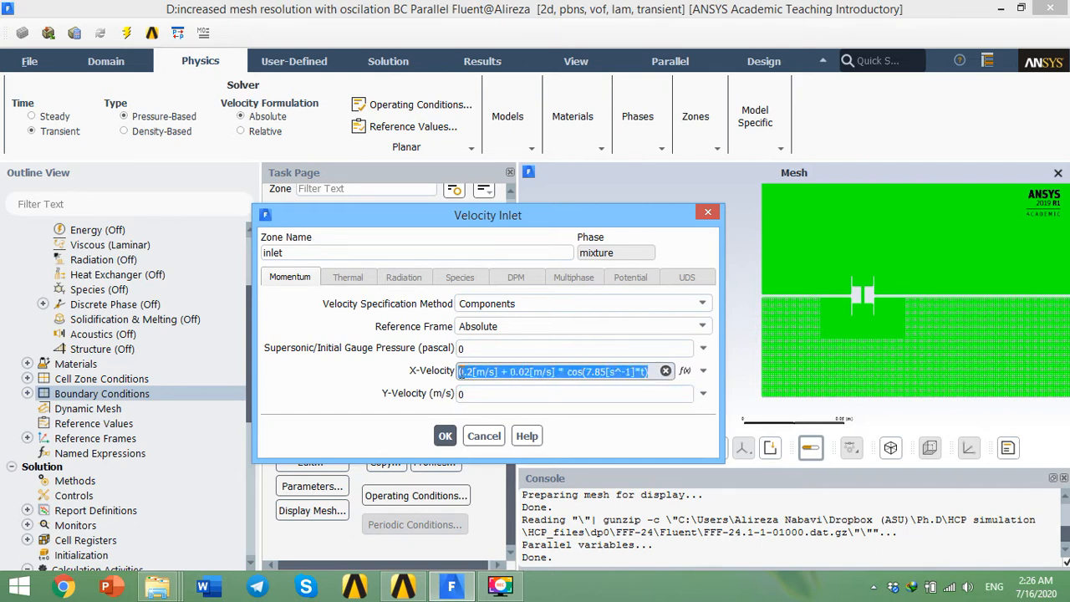
{"action": "left_click", "coordinate": [641, 373]}
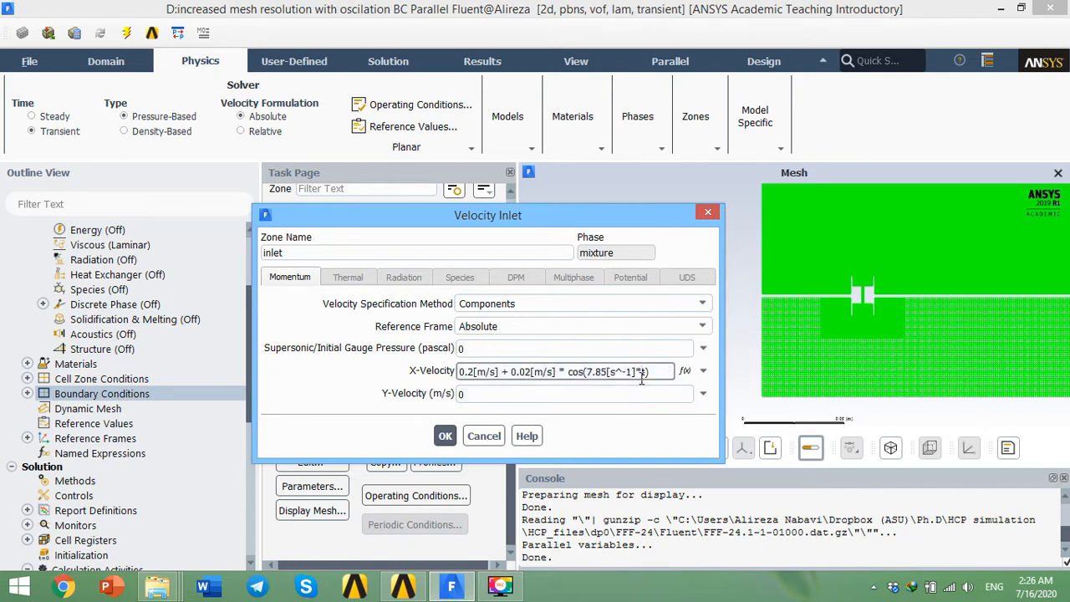
{"action": "left_click", "coordinate": [485, 438]}
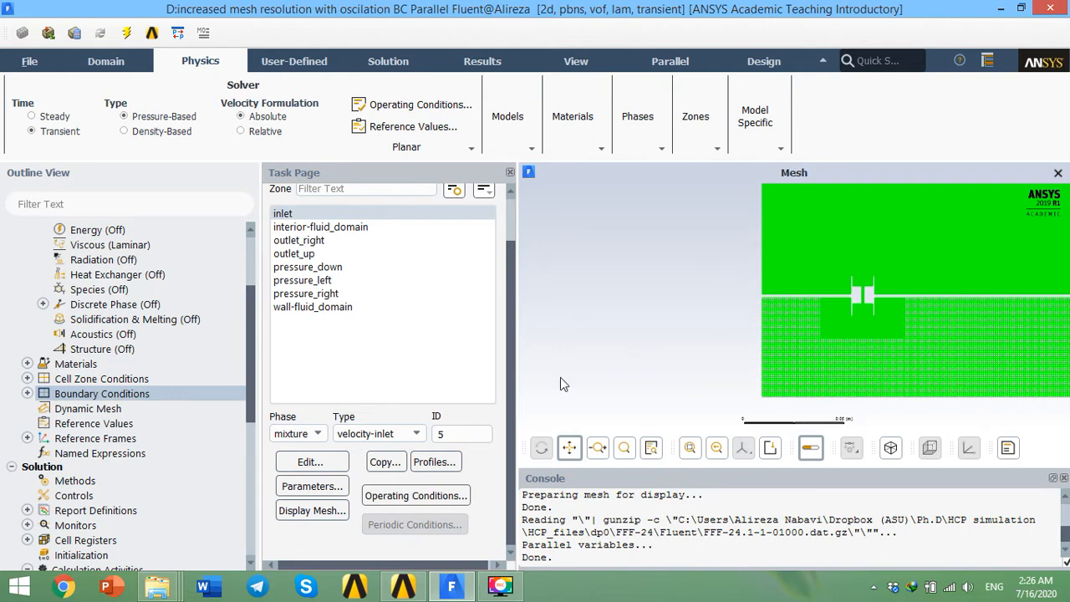
Step: Open the inlet boundary settings for phase-1 to inspect them, then cancel
{"action": "left_click", "coordinate": [297, 433]}
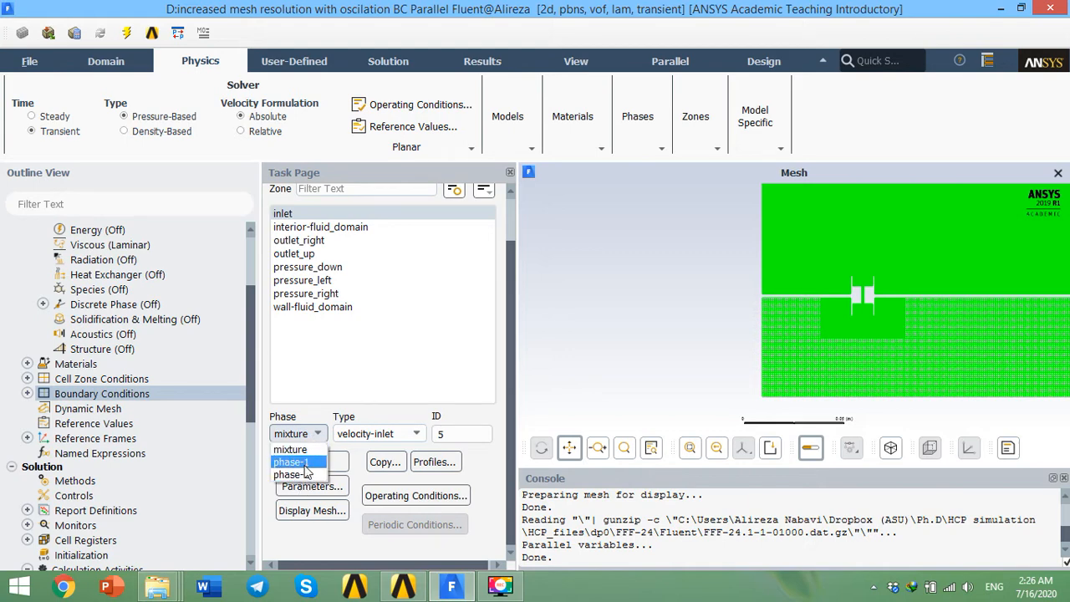
{"action": "left_click", "coordinate": [298, 462]}
{"action": "left_click", "coordinate": [320, 462]}
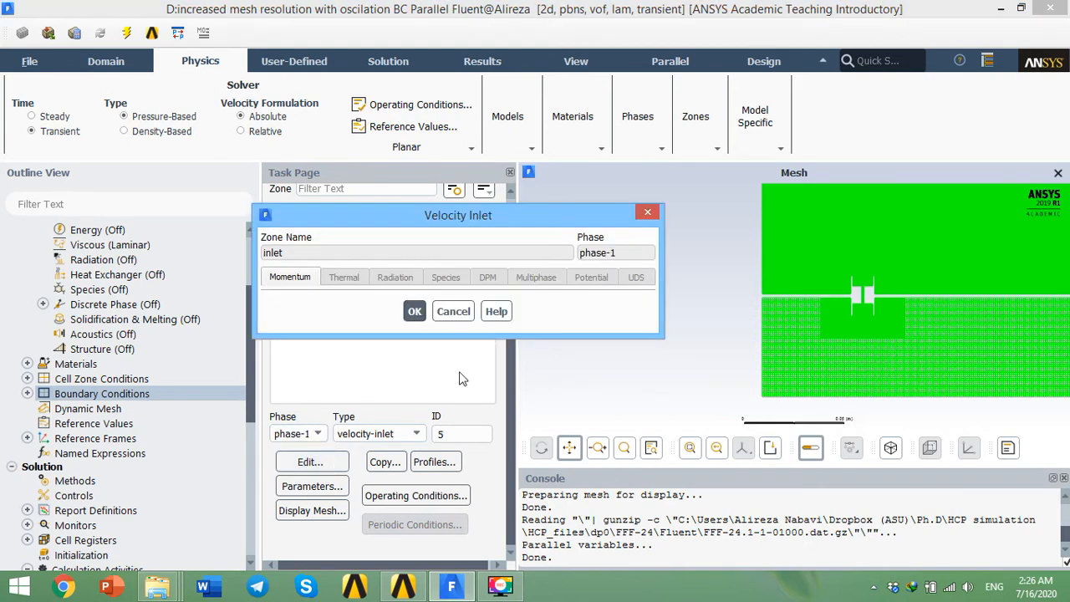
{"action": "left_click", "coordinate": [453, 311]}
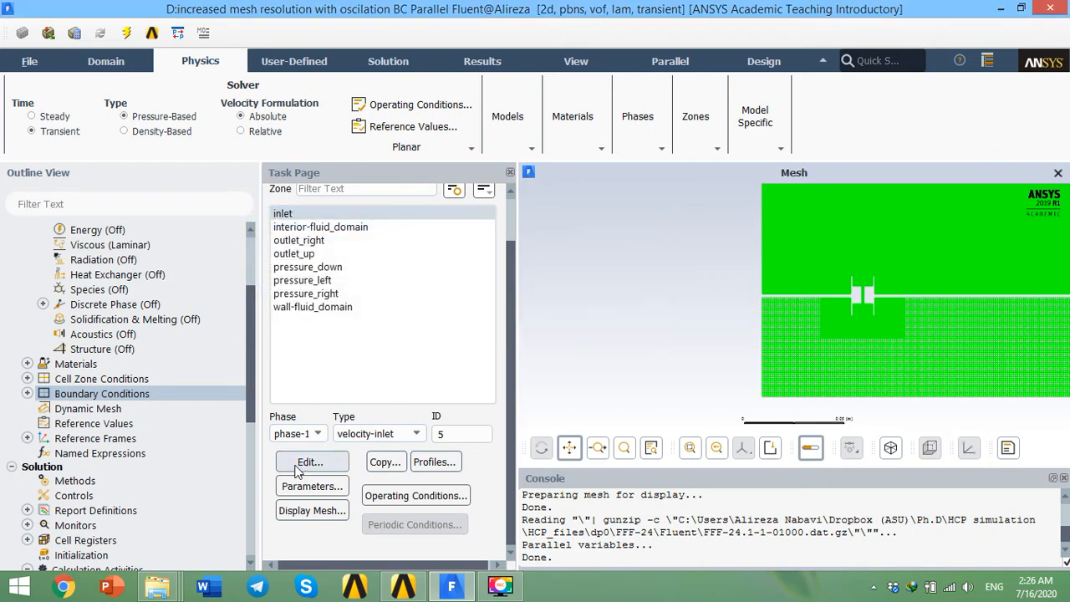
Step: Open the inlet boundary settings for phase-2 to inspect its volume fraction, then cancel
{"action": "left_click", "coordinate": [296, 434]}
{"action": "left_click", "coordinate": [306, 474]}
{"action": "left_click", "coordinate": [310, 463]}
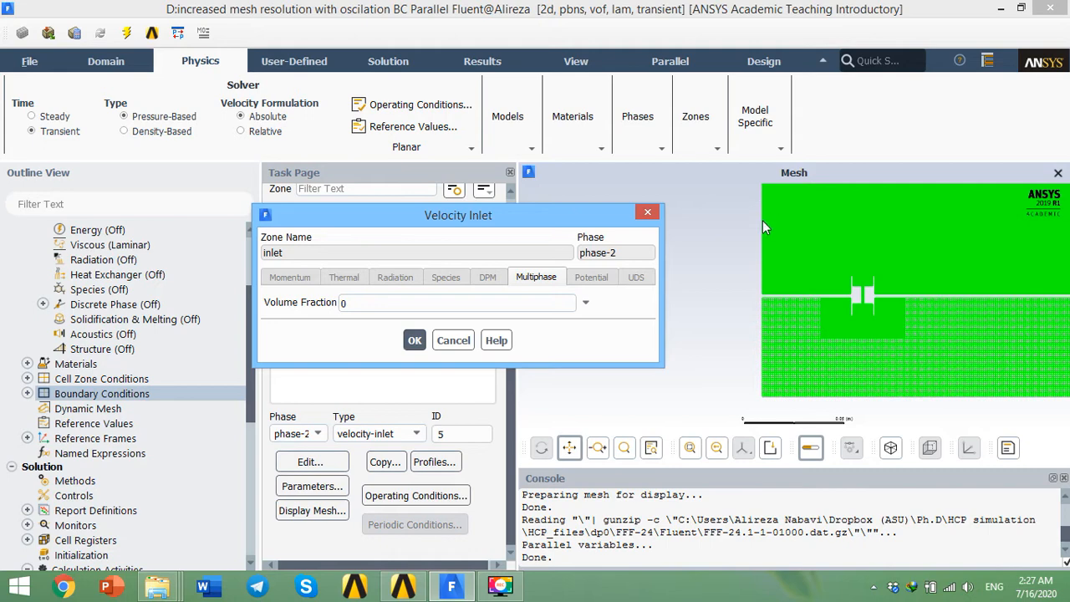
{"action": "left_click", "coordinate": [453, 340]}
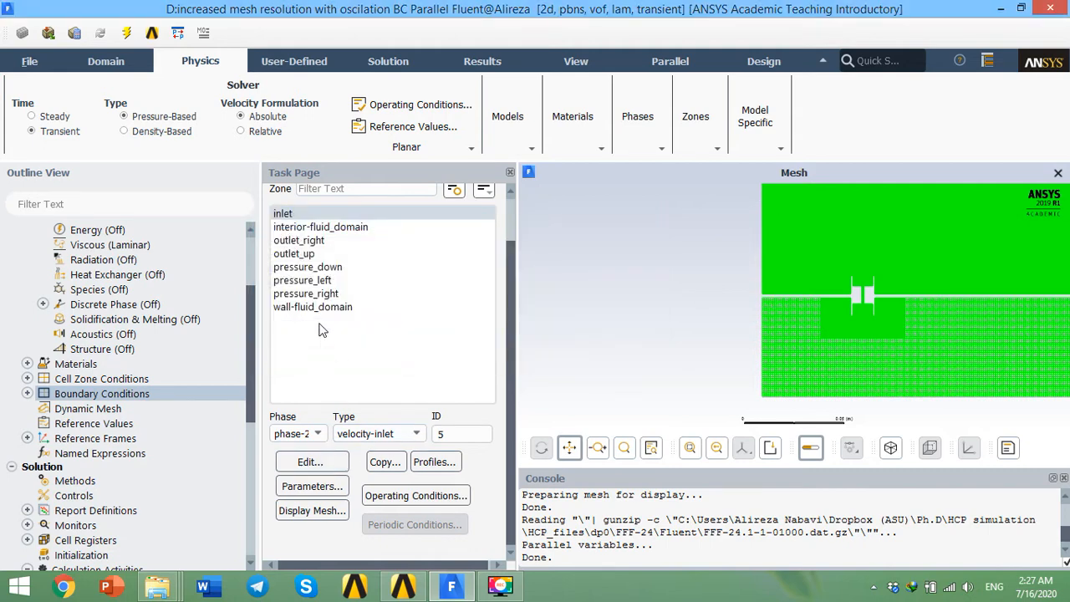
Step: Select the outlet_right boundary and examine where it lies in the mesh view
{"action": "left_click", "coordinate": [349, 241]}
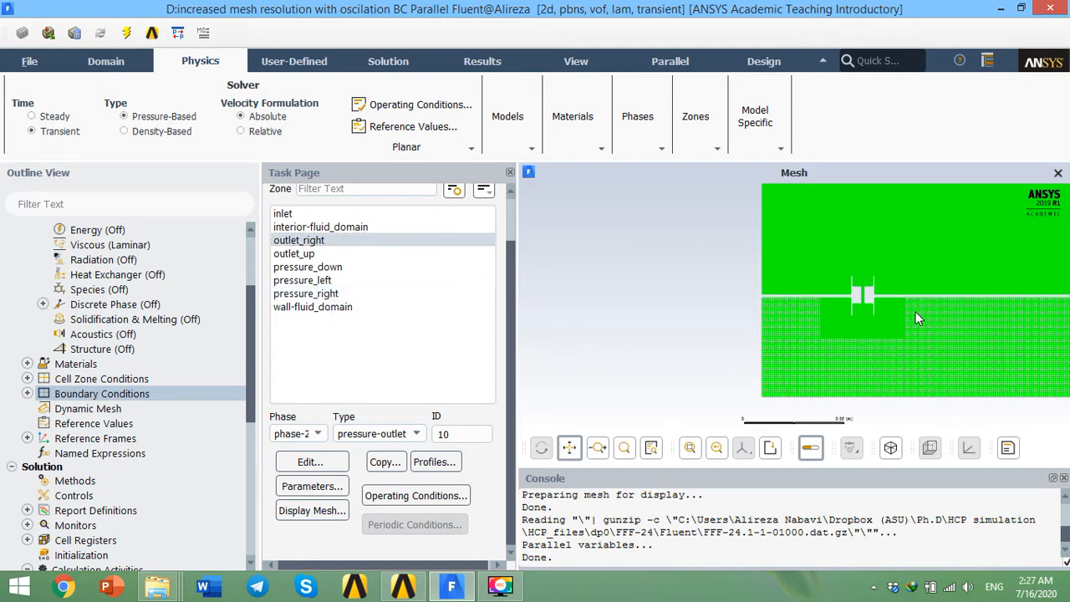
{"action": "left_click_drag", "start_coordinate": [918, 318], "coordinate": [597, 314]}
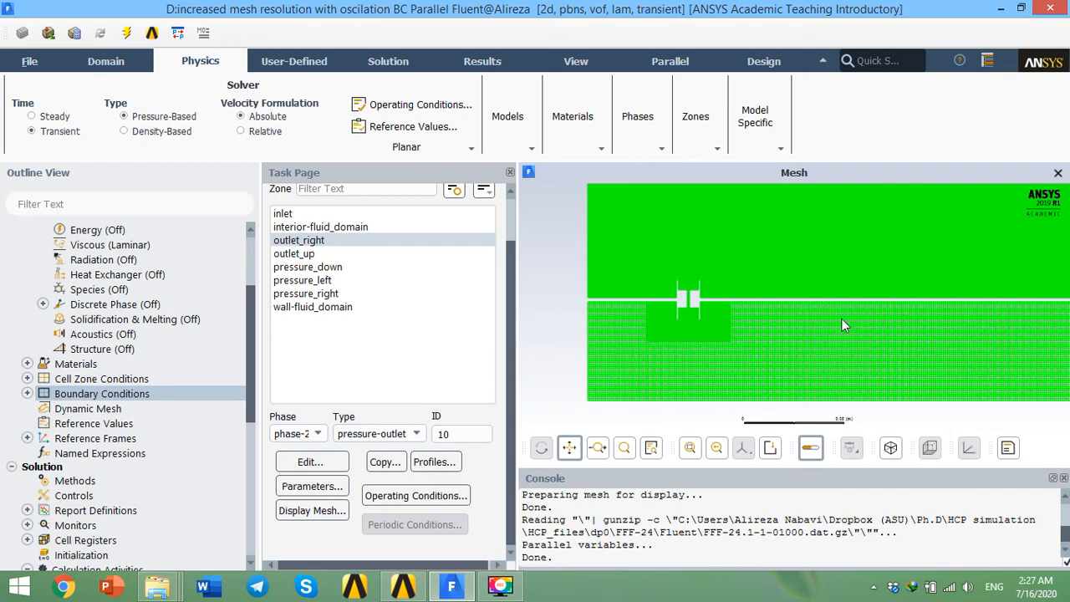
{"action": "left_click_drag", "start_coordinate": [840, 318], "coordinate": [753, 318]}
{"action": "scroll", "coordinate": [770, 317], "scroll_direction": "down", "scroll_amount": 2}
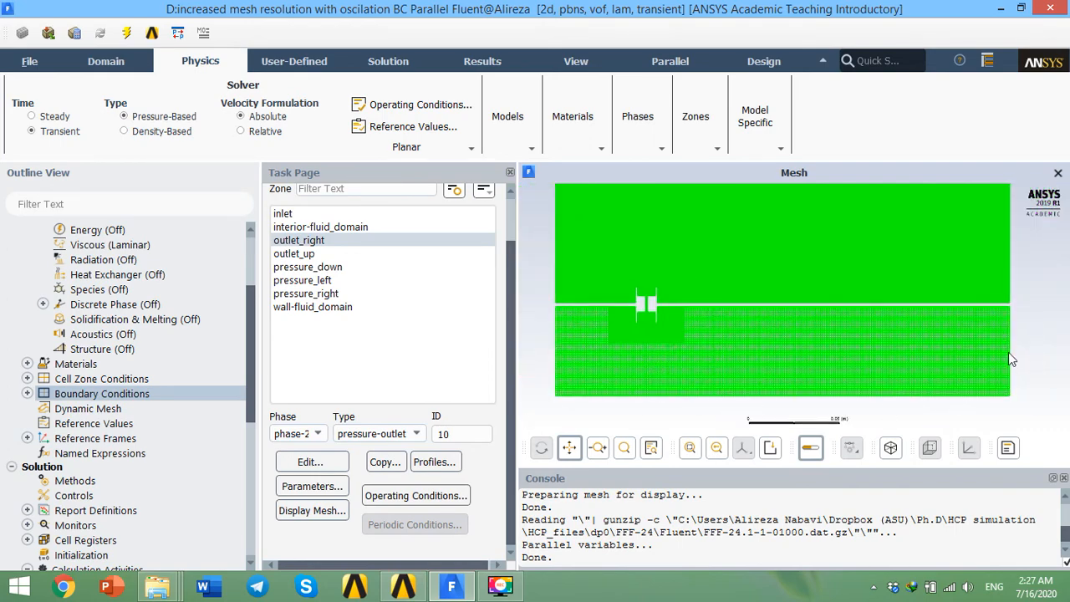
Step: Open the pressure_down inlet settings for the mixture phase to inspect its gauge total pressure, then cancel
{"action": "left_click", "coordinate": [336, 294]}
{"action": "left_click", "coordinate": [338, 281]}
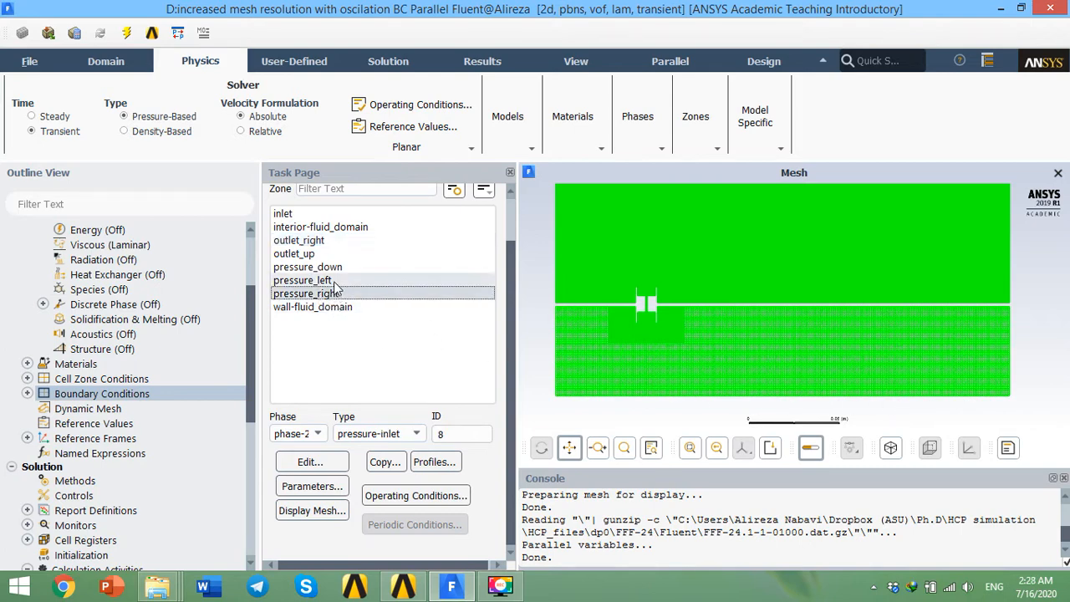
{"action": "left_click", "coordinate": [338, 268]}
{"action": "left_click", "coordinate": [311, 434]}
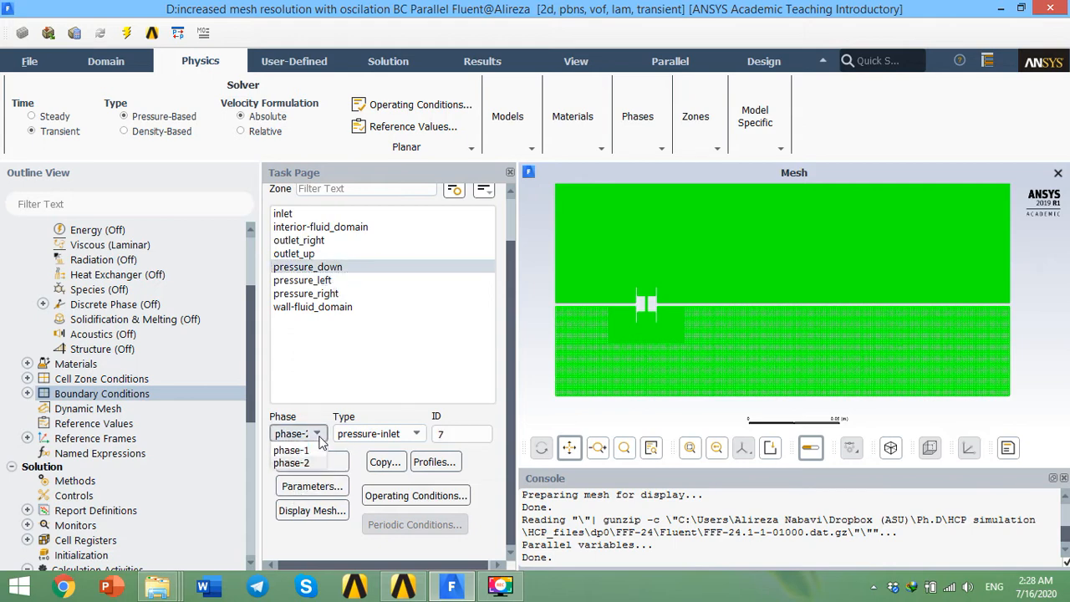
{"action": "left_click", "coordinate": [301, 450]}
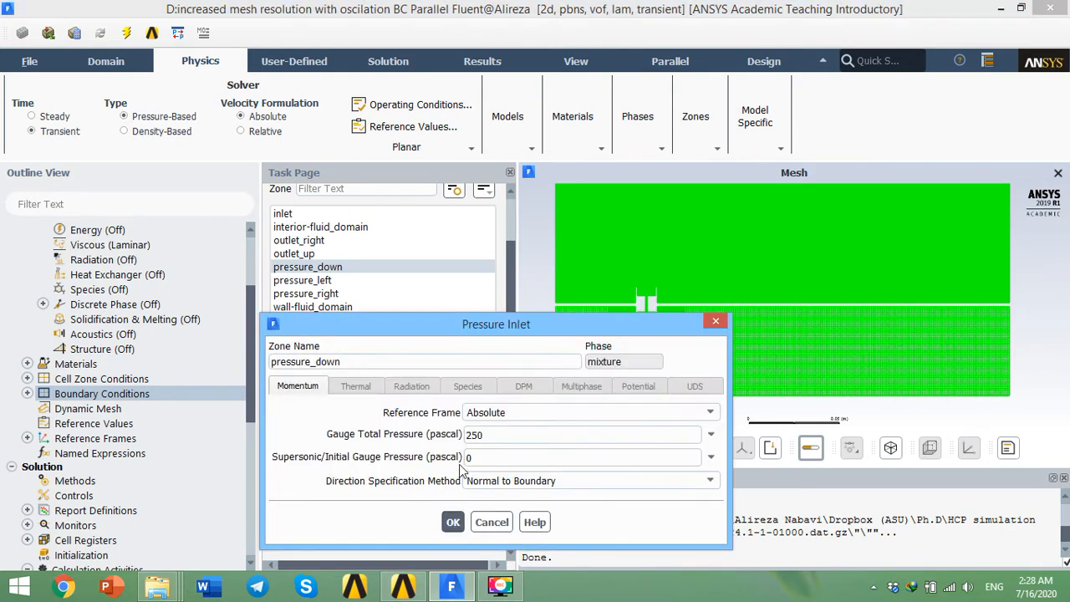
{"action": "left_click_drag", "start_coordinate": [506, 434], "coordinate": [466, 435]}
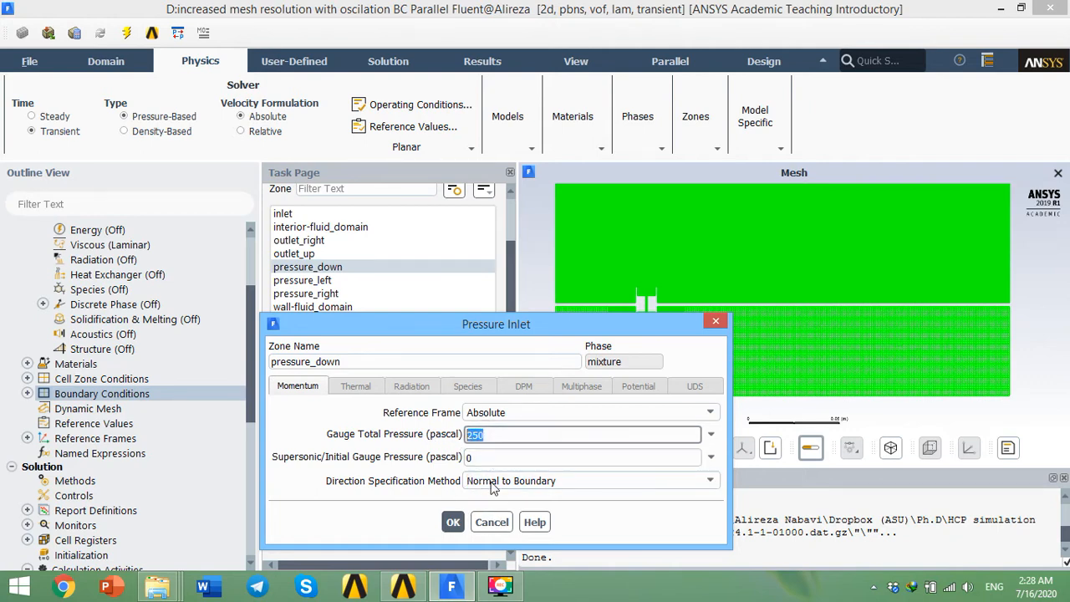
{"action": "left_click", "coordinate": [492, 521]}
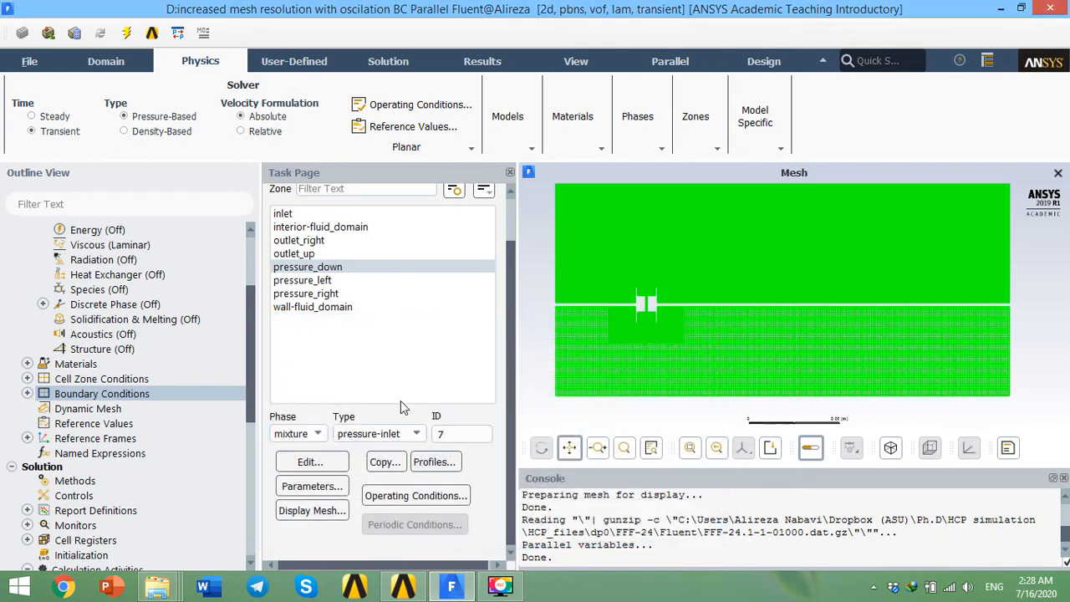
Step: Open the pressure_left inlet settings to inspect them, then cancel
{"action": "left_click", "coordinate": [326, 281]}
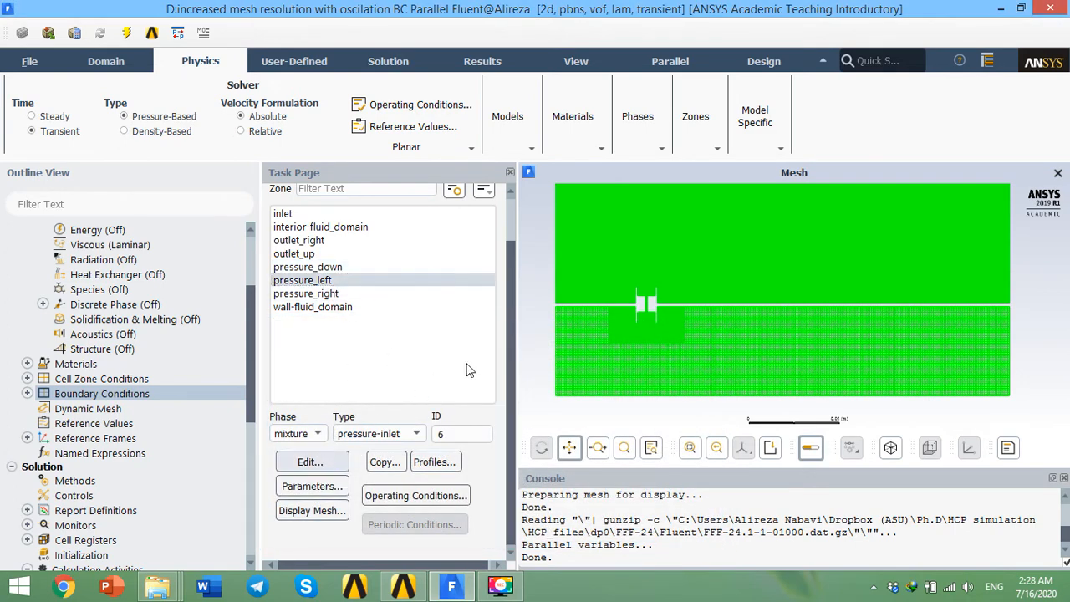
{"action": "left_click", "coordinate": [333, 462]}
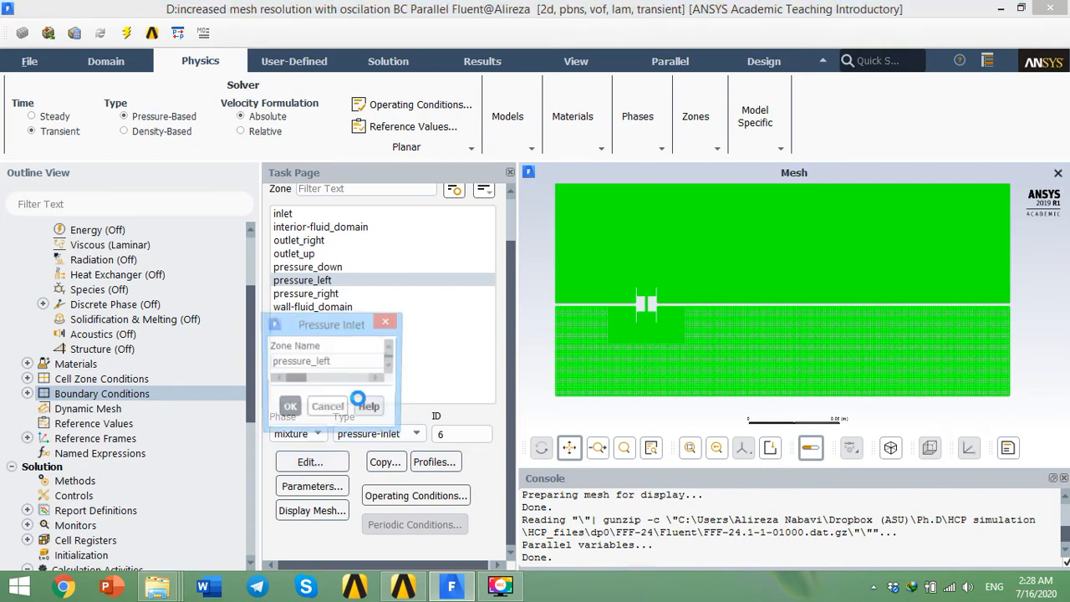
{"action": "left_click", "coordinate": [490, 521]}
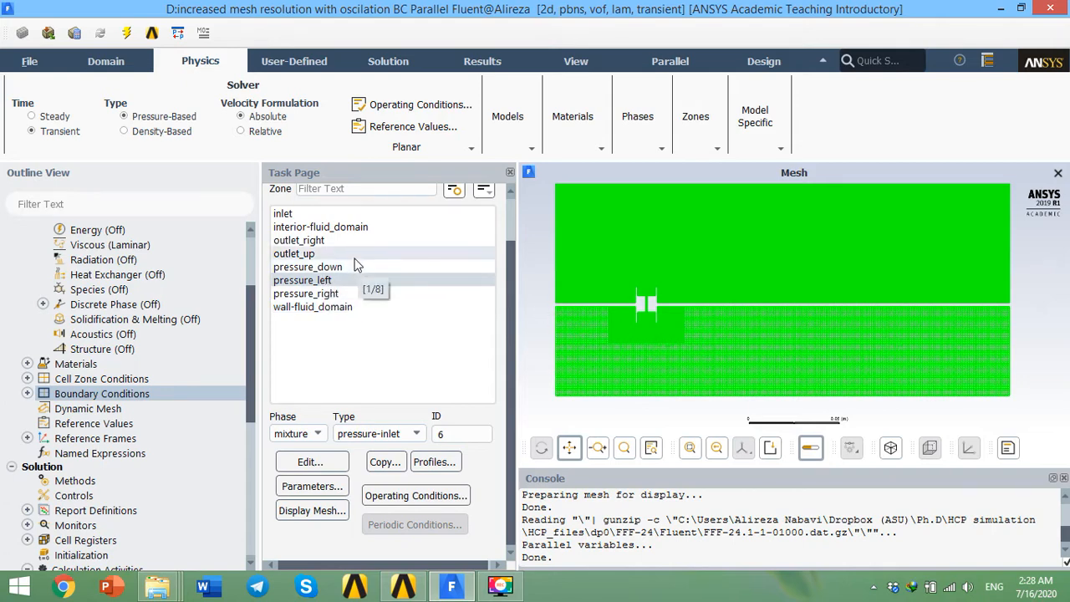
Step: Select the outlet_right boundary and zoom and pan the mesh view to examine where it lies
{"action": "left_click", "coordinate": [322, 240]}
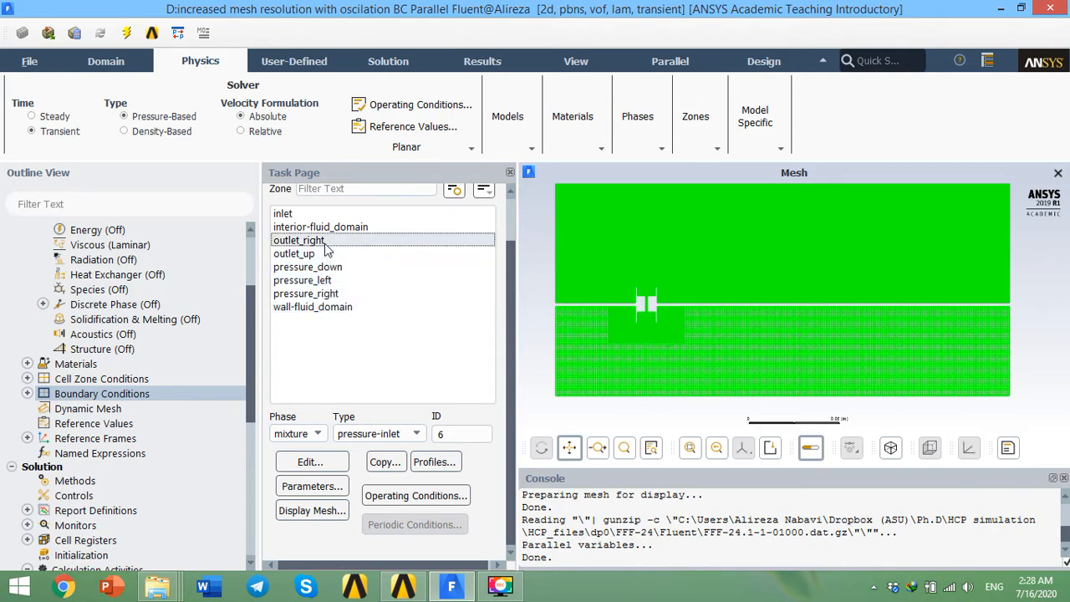
{"action": "scroll", "coordinate": [710, 265], "scroll_direction": "down", "scroll_amount": 8}
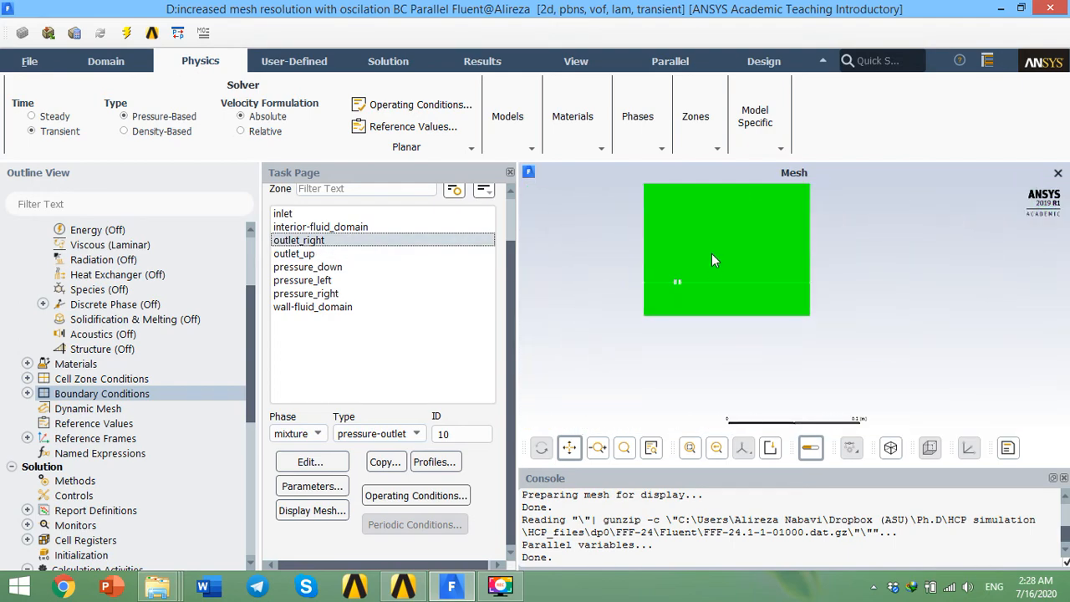
{"action": "left_click", "coordinate": [569, 449]}
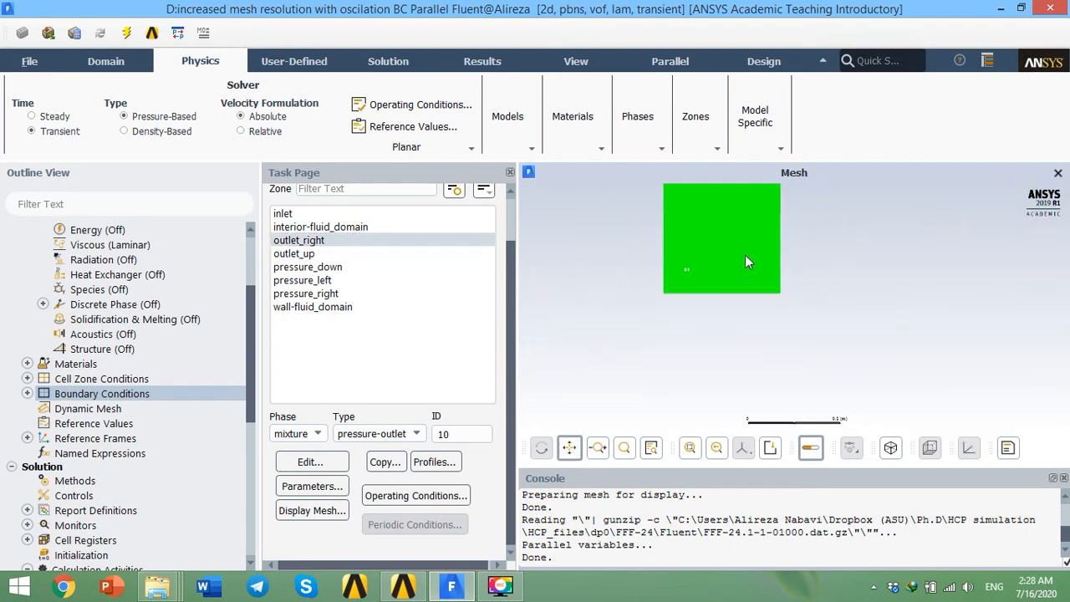
{"action": "left_click_drag", "start_coordinate": [746, 261], "coordinate": [749, 337]}
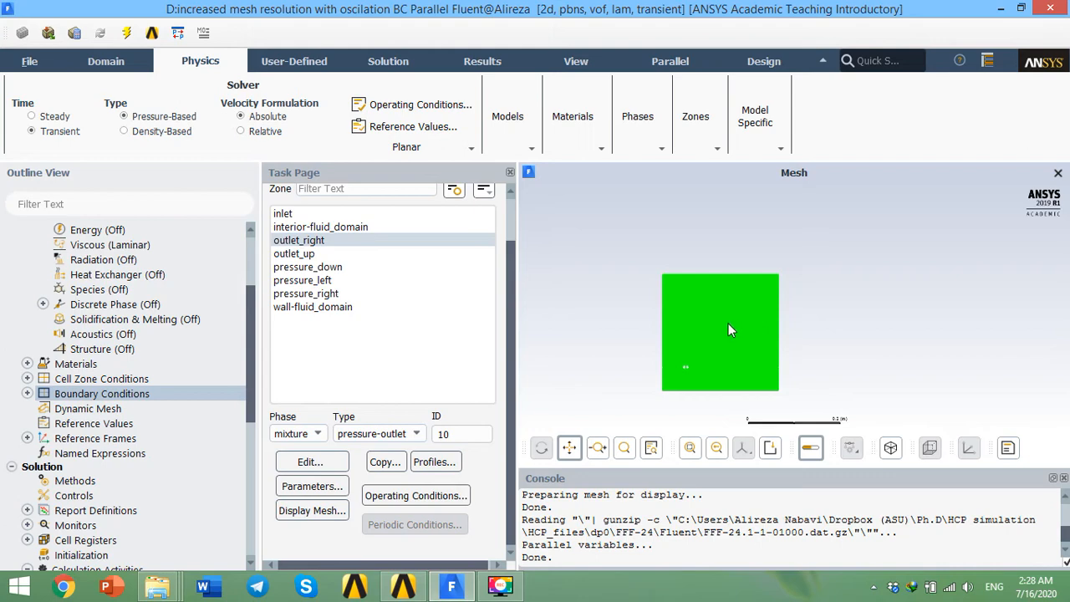
Step: Open the outlet_up outlet settings for phase-1 to inspect them, then close the dialog
{"action": "left_click", "coordinate": [326, 254]}
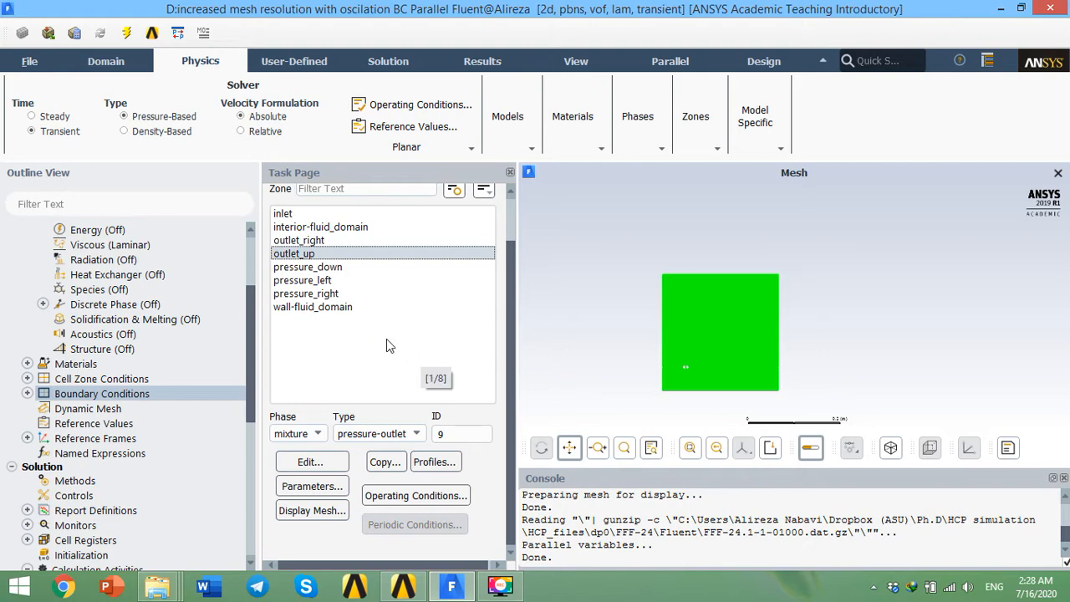
{"action": "left_click", "coordinate": [321, 443]}
{"action": "left_click", "coordinate": [312, 458]}
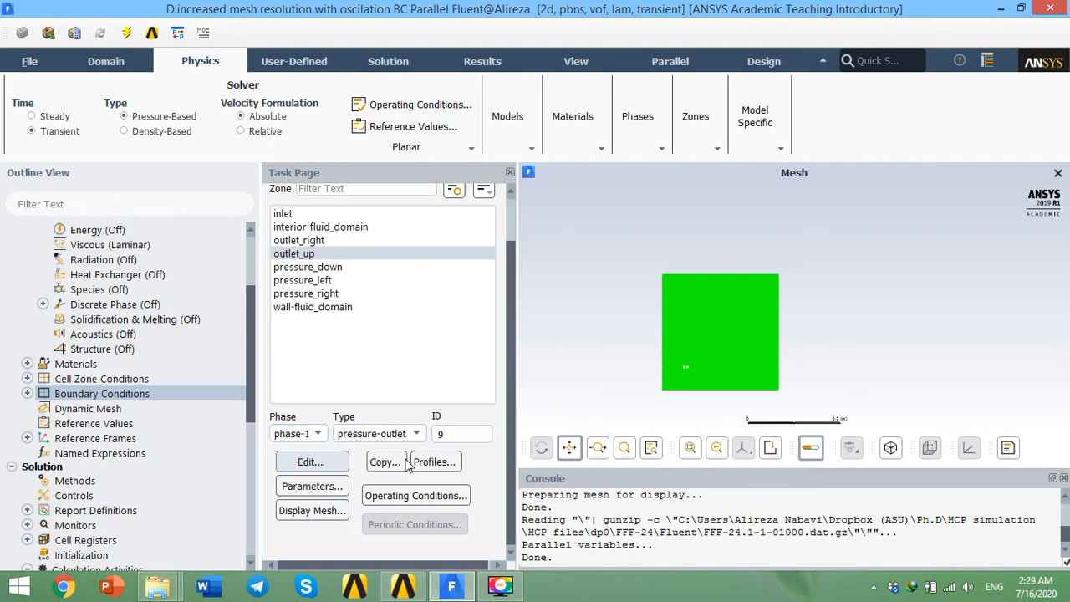
{"action": "left_click", "coordinate": [330, 459]}
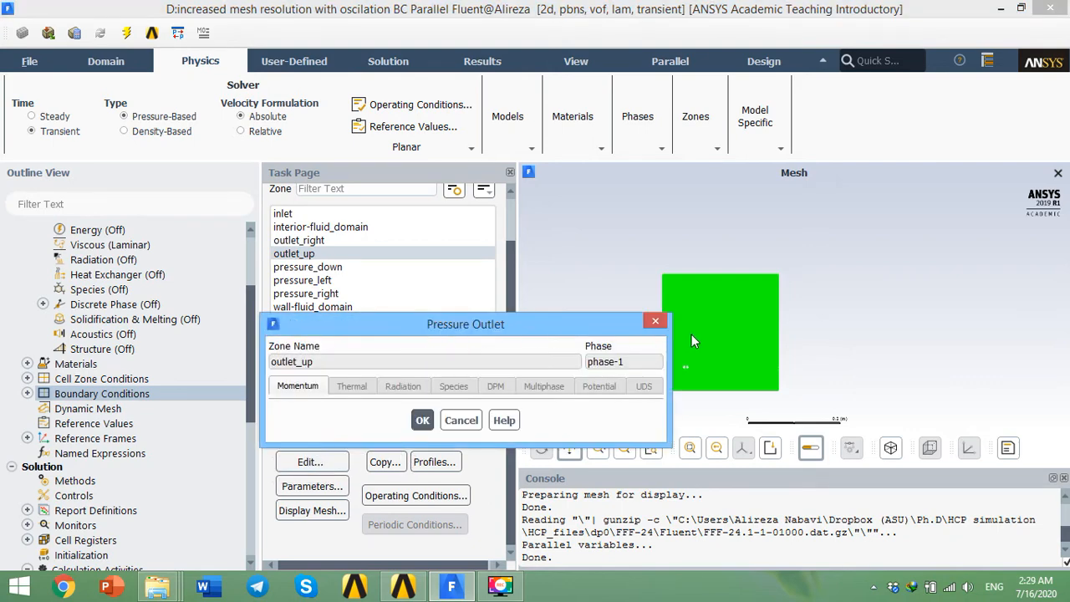
{"action": "left_click", "coordinate": [656, 322]}
Step: Open the outlet_up outlet settings for phase-2 to inspect its backflow volume fraction, then close the dialog
{"action": "left_click", "coordinate": [324, 436]}
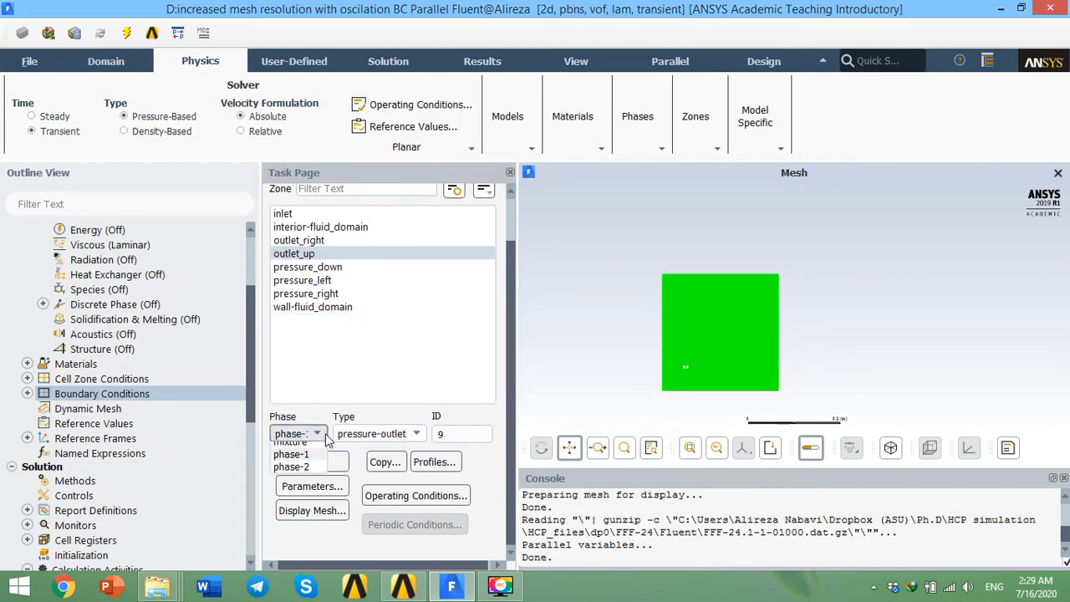
{"action": "left_click", "coordinate": [293, 474]}
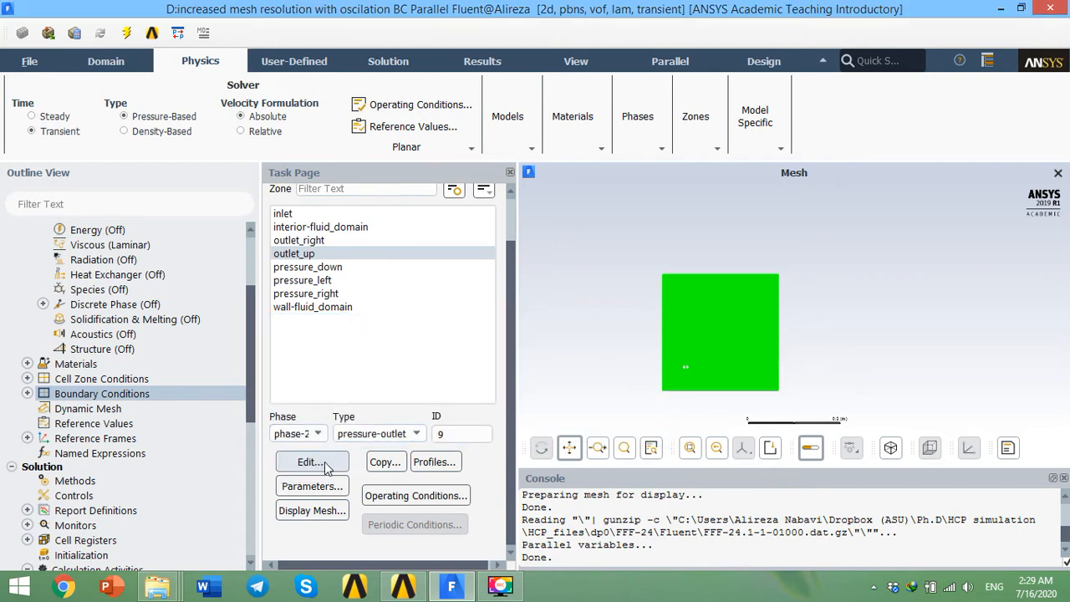
{"action": "left_click", "coordinate": [317, 460]}
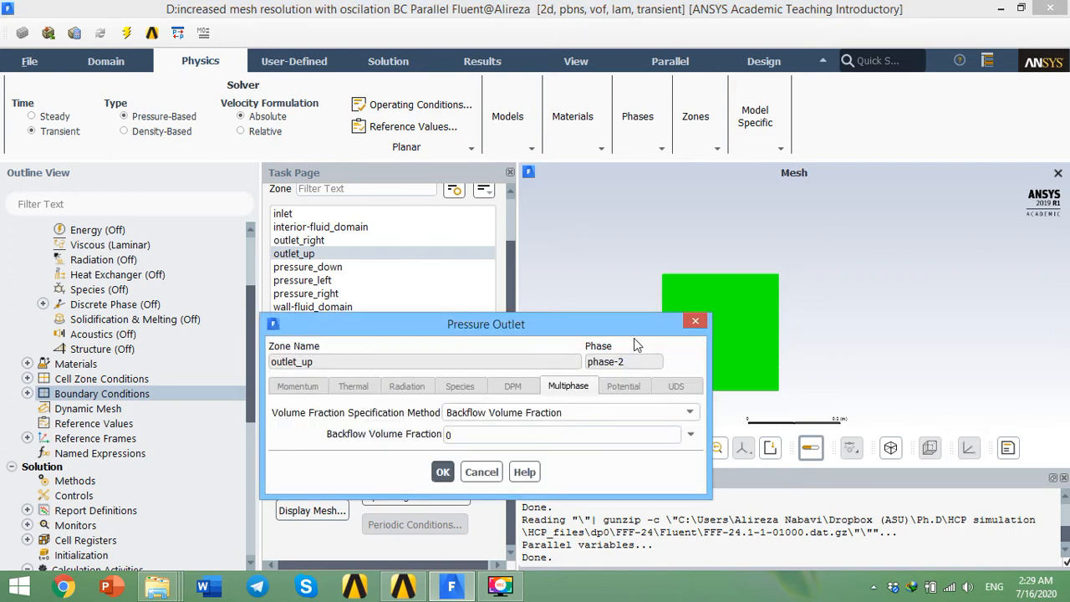
{"action": "left_click", "coordinate": [463, 434]}
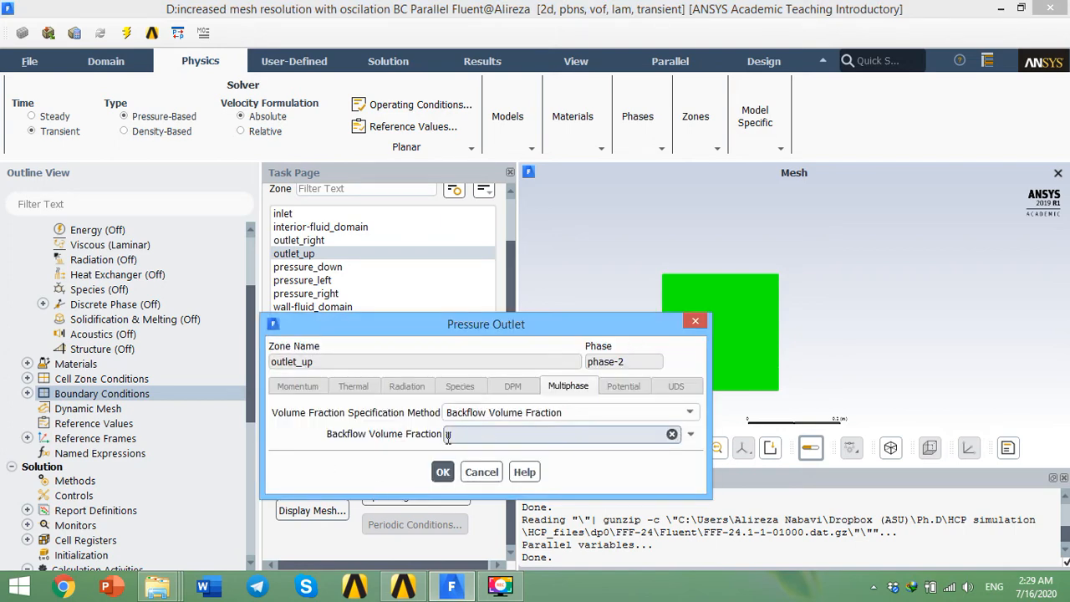
{"action": "left_click", "coordinate": [695, 322]}
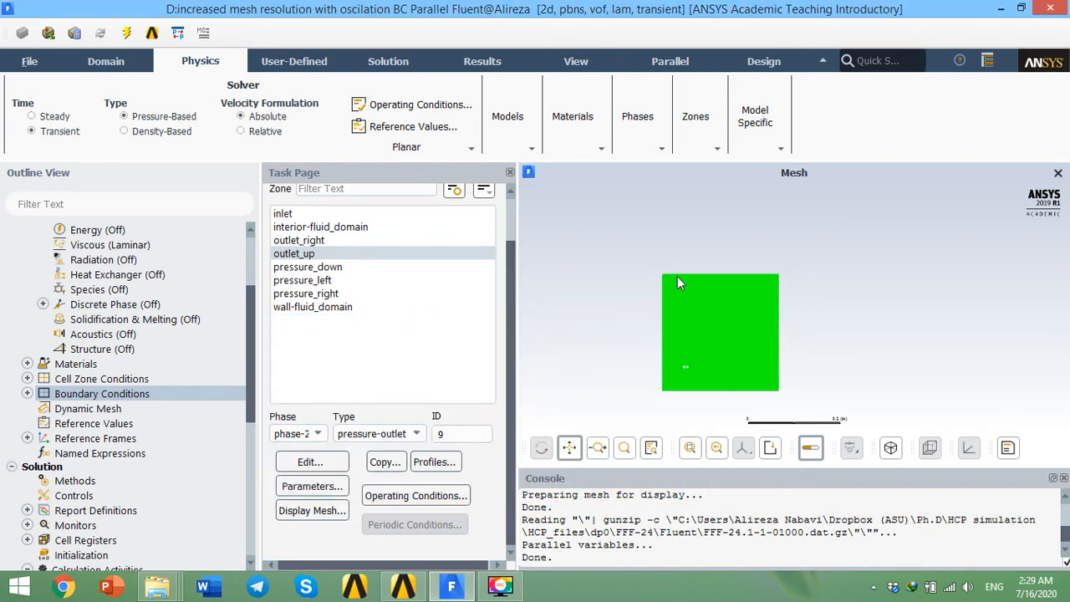
Step: Inspect the outlet_right backflow volume fraction for phase-2, then cancel and switch the phase back to mixture
{"action": "left_click", "coordinate": [351, 240]}
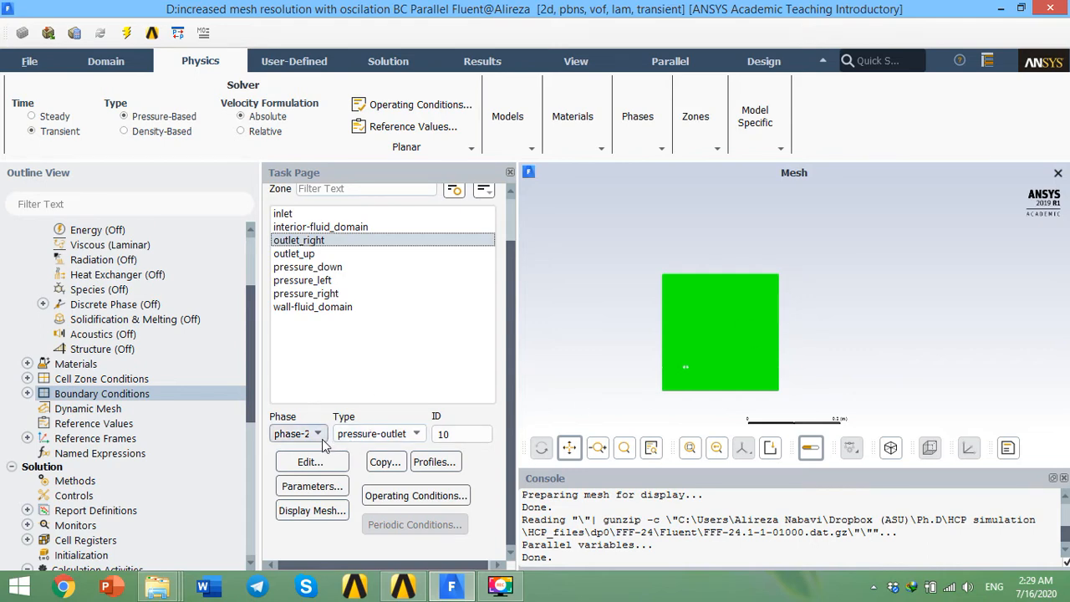
{"action": "left_click", "coordinate": [322, 467]}
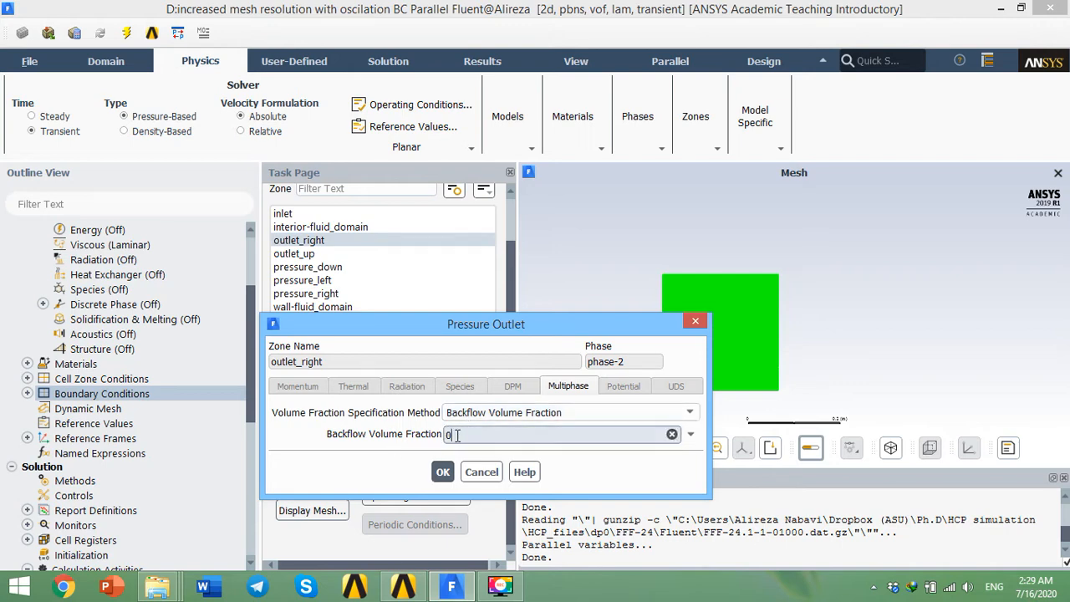
{"action": "double_click", "coordinate": [456, 434]}
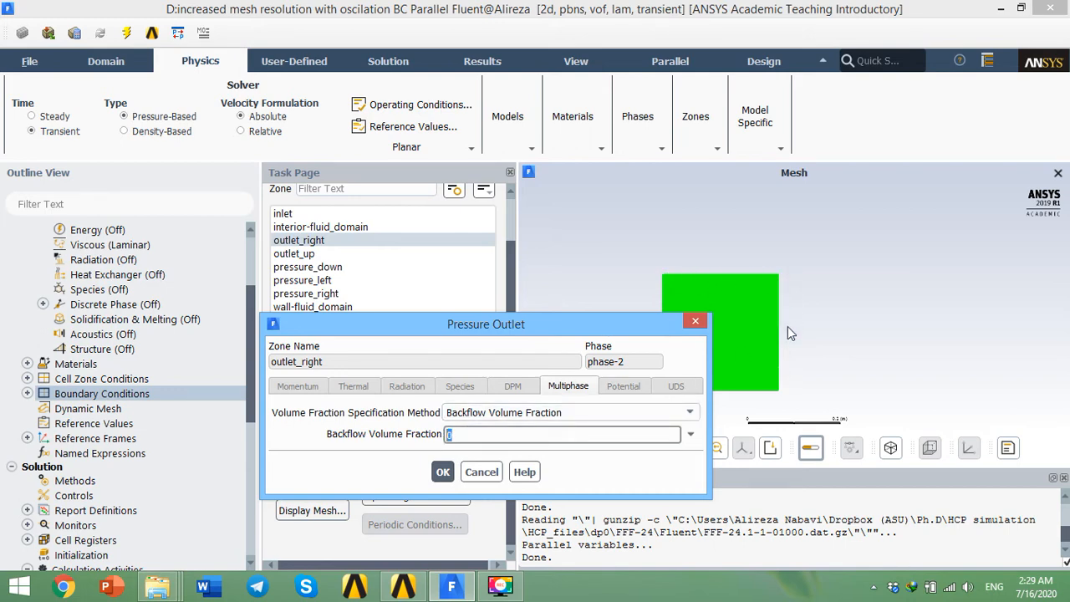
{"action": "left_click", "coordinate": [480, 471]}
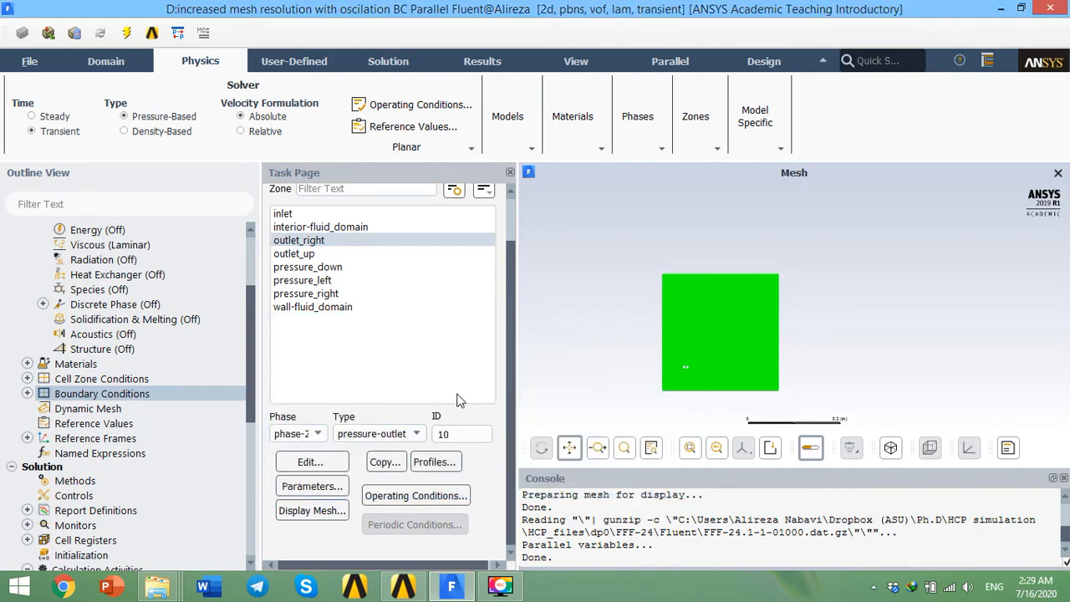
{"action": "left_click", "coordinate": [297, 433]}
{"action": "left_click", "coordinate": [291, 447]}
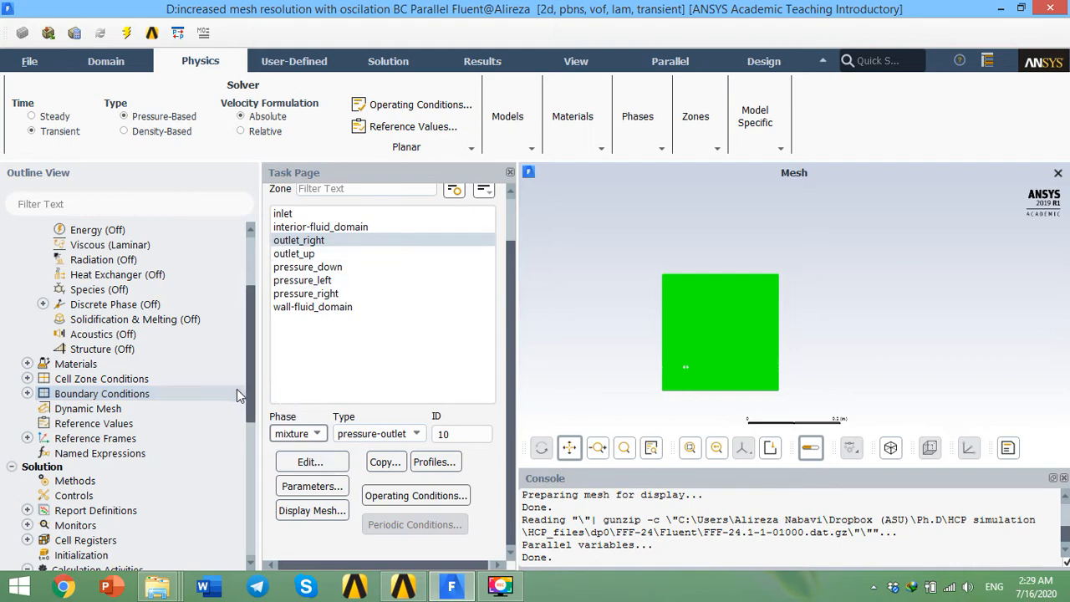
Step: Open the Solution Methods page to review the pressure-velocity coupling and discretization schemes
{"action": "left_click_drag", "start_coordinate": [252, 381], "coordinate": [255, 441]}
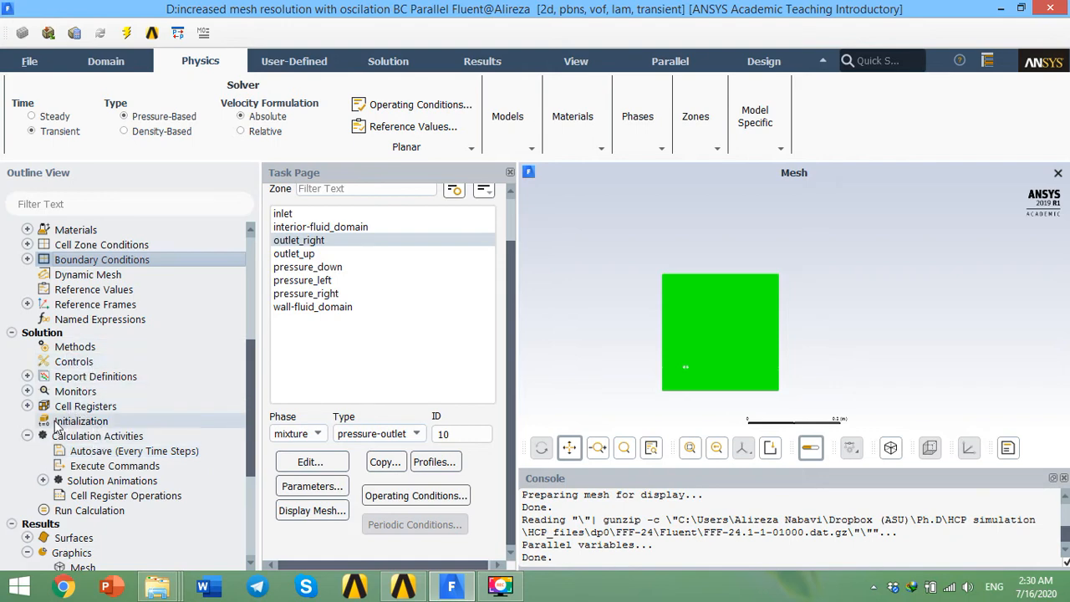
{"action": "left_click", "coordinate": [75, 347]}
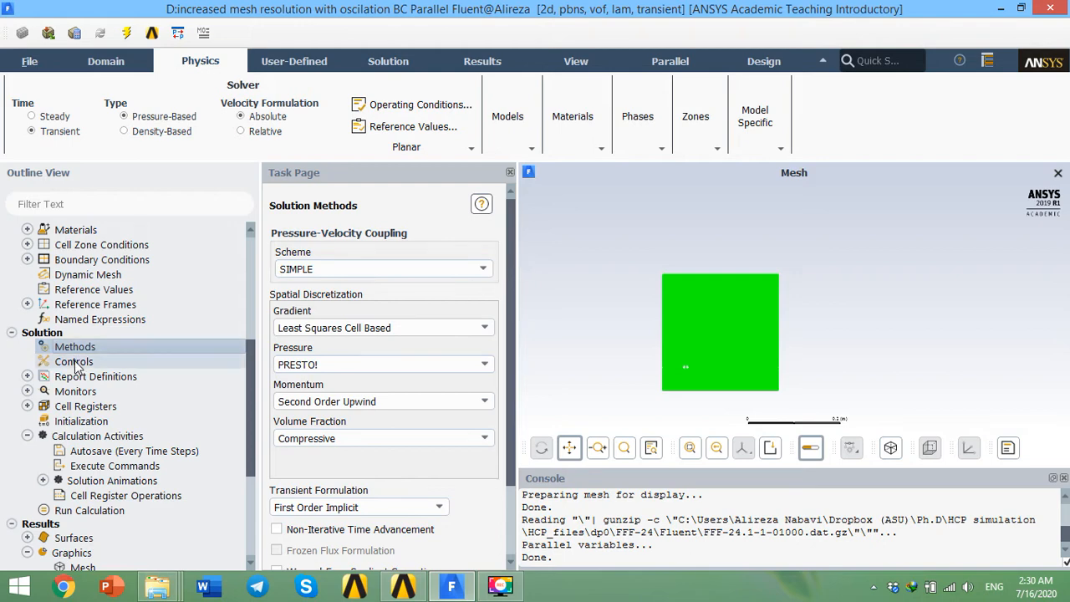
Step: Expand Report Definitions and open the needlebottomvel surface report definition to inspect it, then close it
{"action": "left_click", "coordinate": [28, 377]}
{"action": "scroll", "coordinate": [133, 384], "scroll_direction": "down", "scroll_amount": 4}
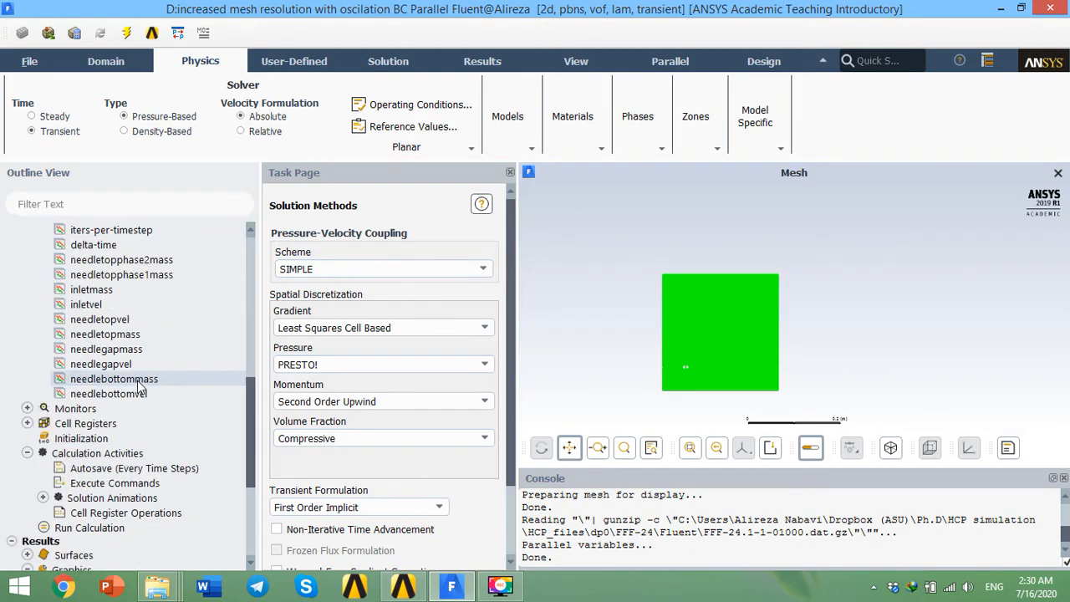
{"action": "scroll", "coordinate": [165, 381], "scroll_direction": "up", "scroll_amount": 3}
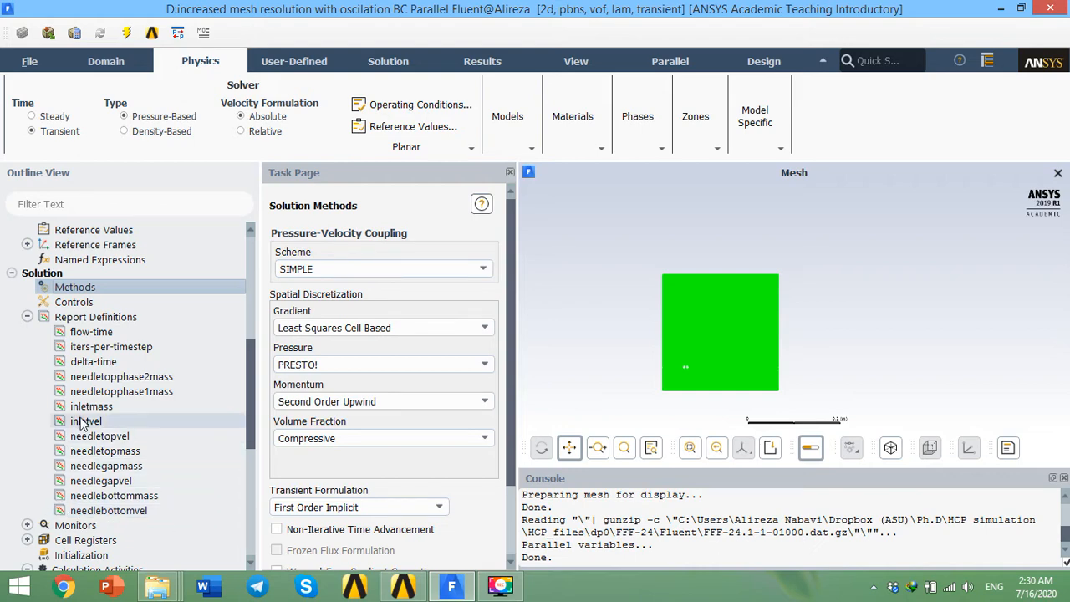
{"action": "left_click", "coordinate": [139, 510]}
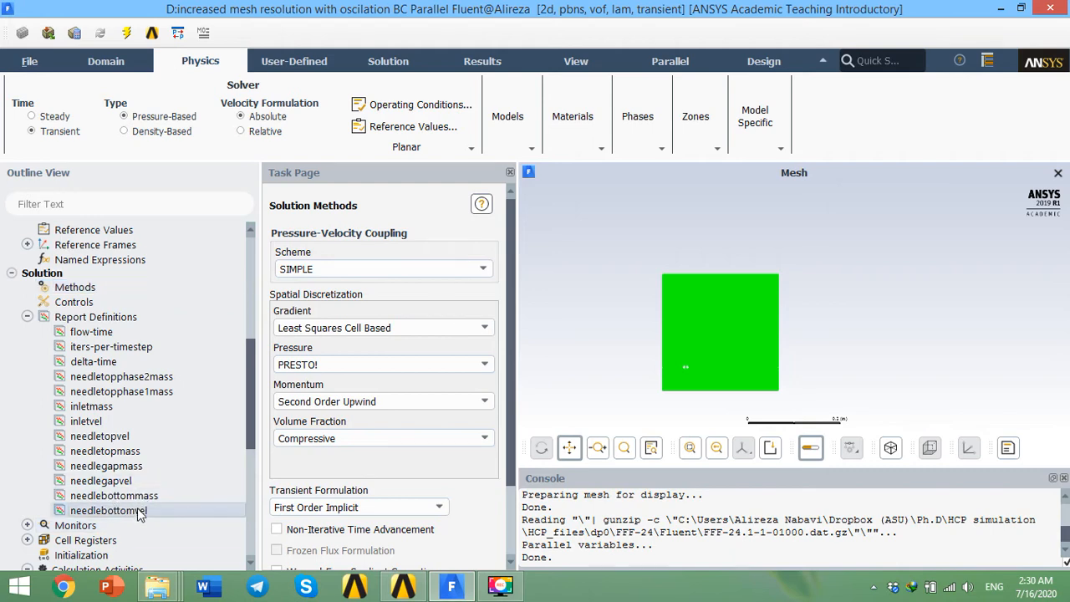
{"action": "double_click", "coordinate": [147, 511]}
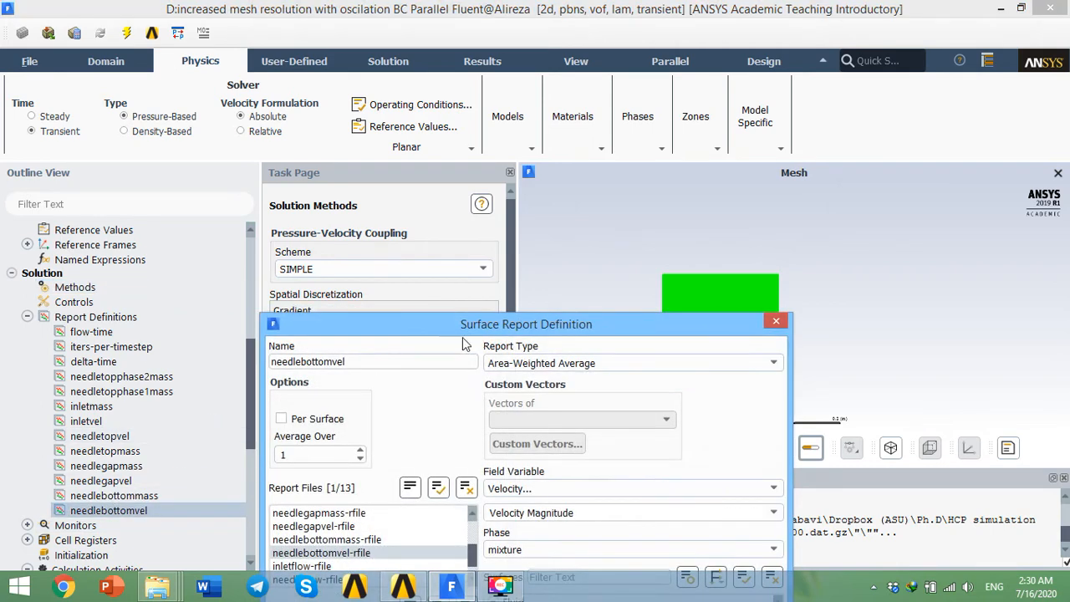
{"action": "left_click_drag", "start_coordinate": [490, 264], "coordinate": [388, 176]}
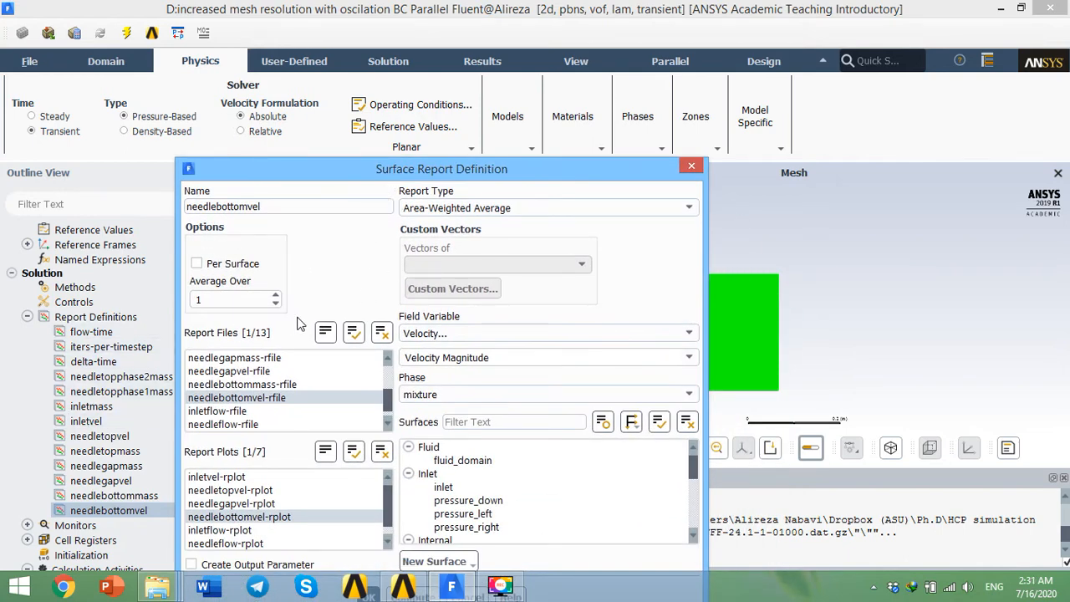
{"action": "left_click", "coordinate": [691, 165]}
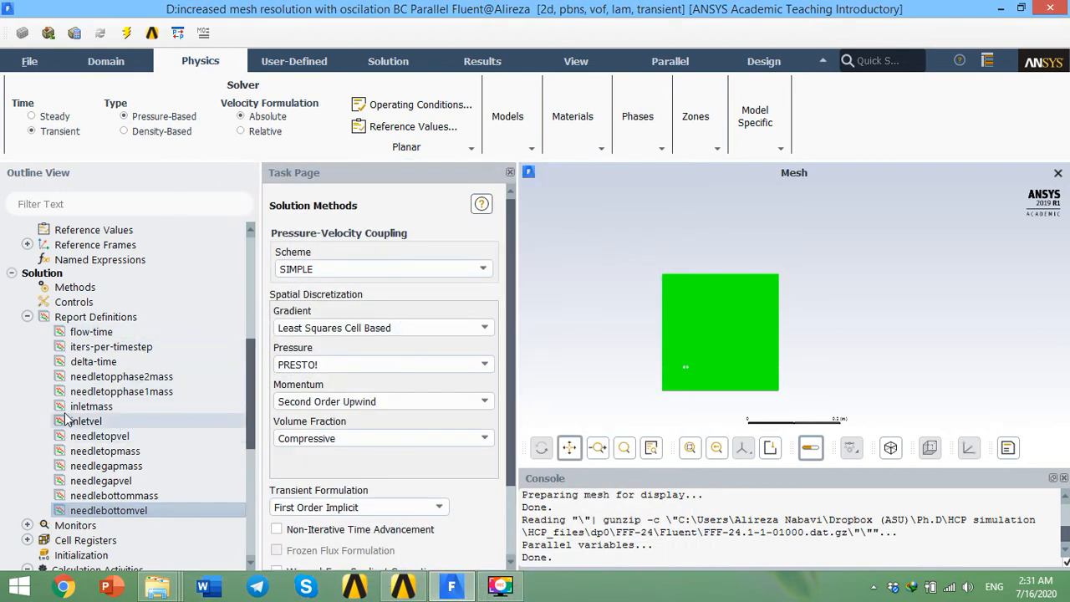
Step: Collapse Report Definitions and expand the Monitors branch to review its items, then collapse it
{"action": "left_click", "coordinate": [27, 316]}
{"action": "left_click", "coordinate": [27, 332]}
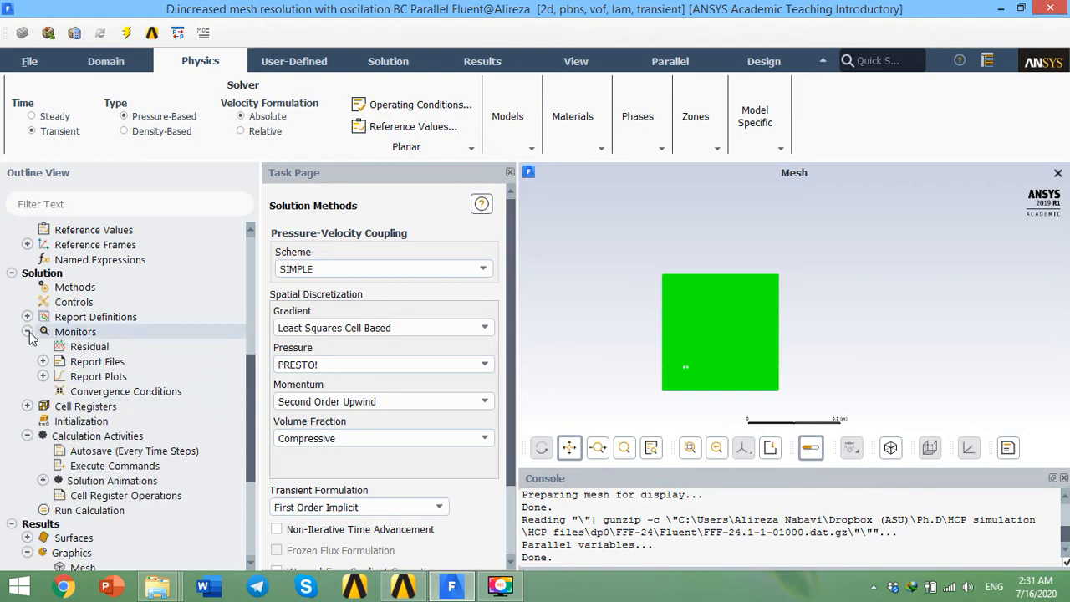
{"action": "left_click", "coordinate": [28, 333]}
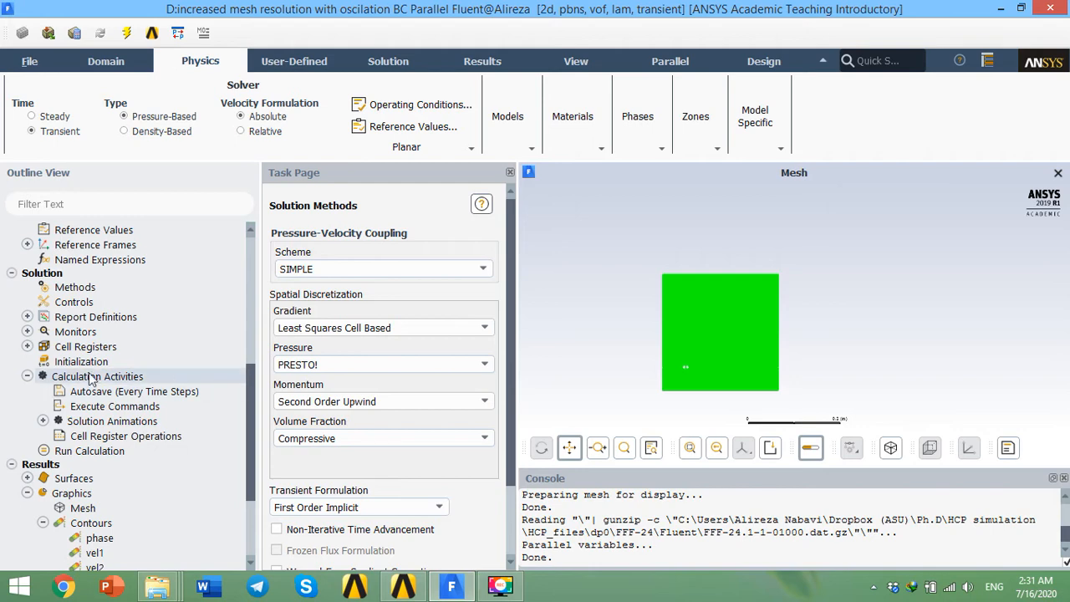
Step: Open the Solution Initialization page and review the standard initial values, including the phase-2 volume fraction
{"action": "left_click", "coordinate": [93, 363]}
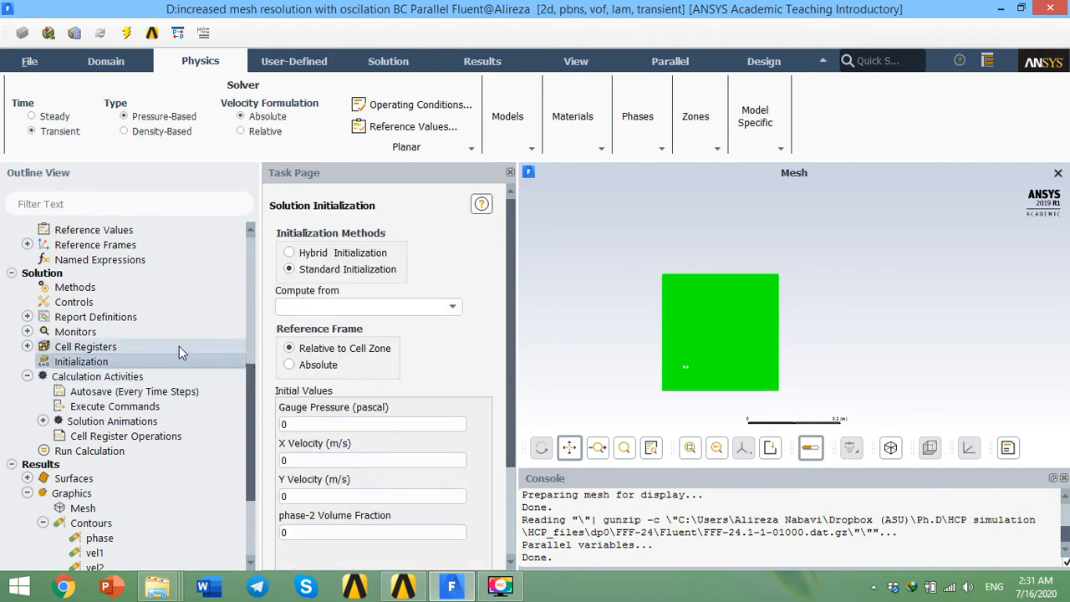
{"action": "left_click_drag", "start_coordinate": [508, 349], "coordinate": [493, 485]}
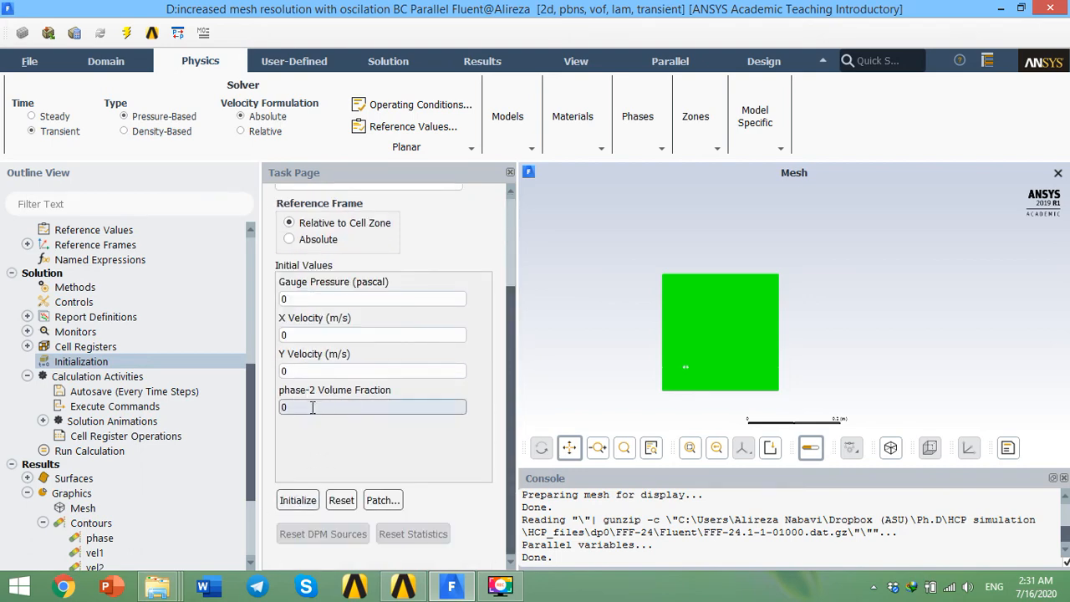
{"action": "left_click", "coordinate": [282, 406]}
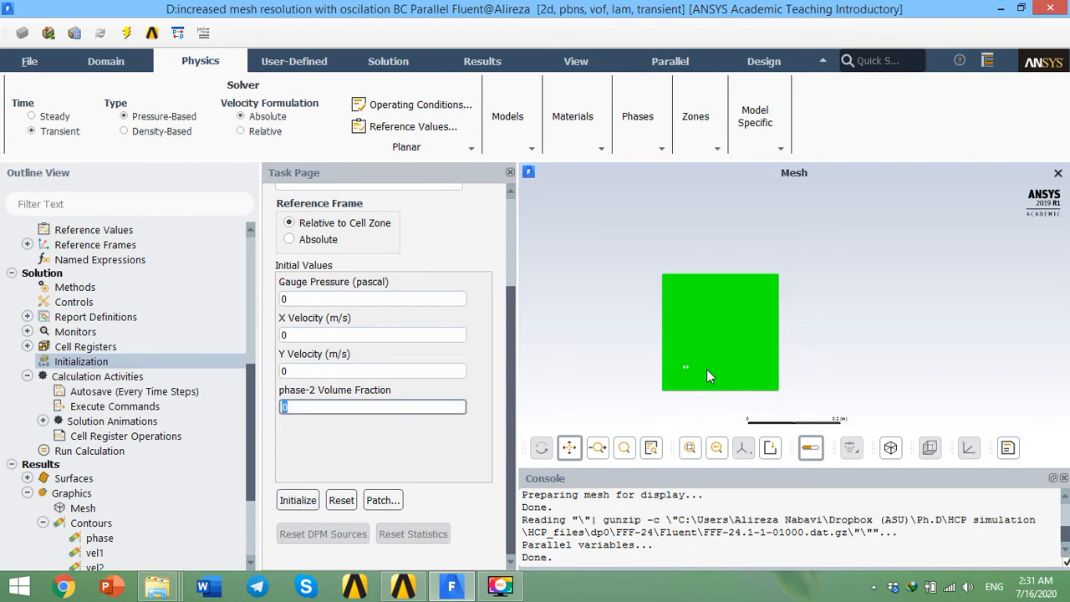
{"action": "scroll", "coordinate": [714, 364], "scroll_direction": "up", "scroll_amount": 3}
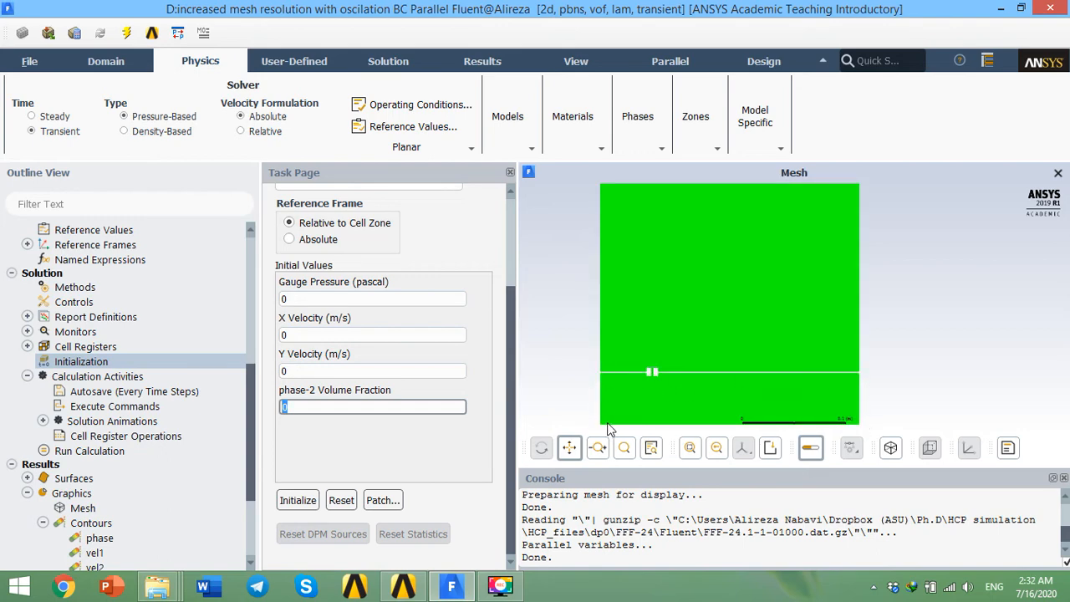
Step: Open the Patch dialog and select phase-2 Volume Fraction to review the patch value and csf register selection
{"action": "left_click", "coordinate": [382, 502]}
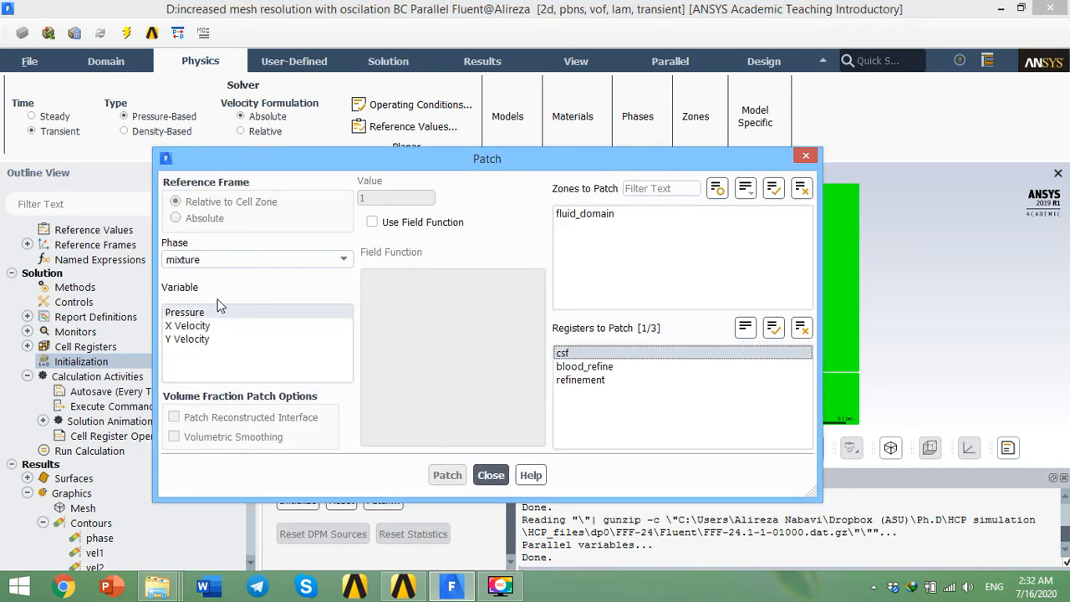
{"action": "left_click", "coordinate": [310, 261]}
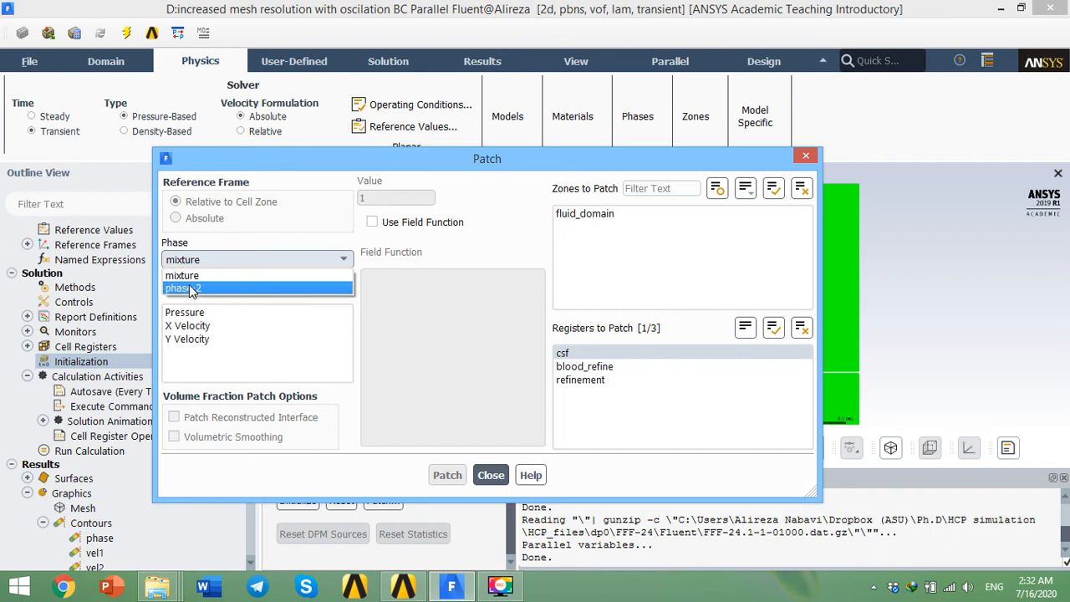
{"action": "left_click", "coordinate": [222, 292]}
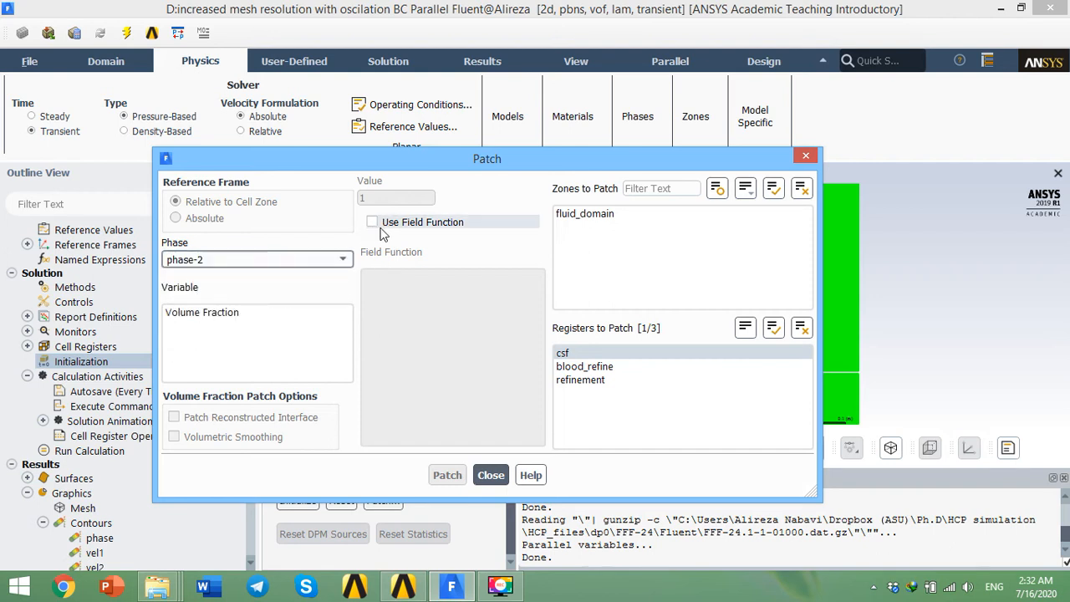
{"action": "left_click", "coordinate": [277, 312]}
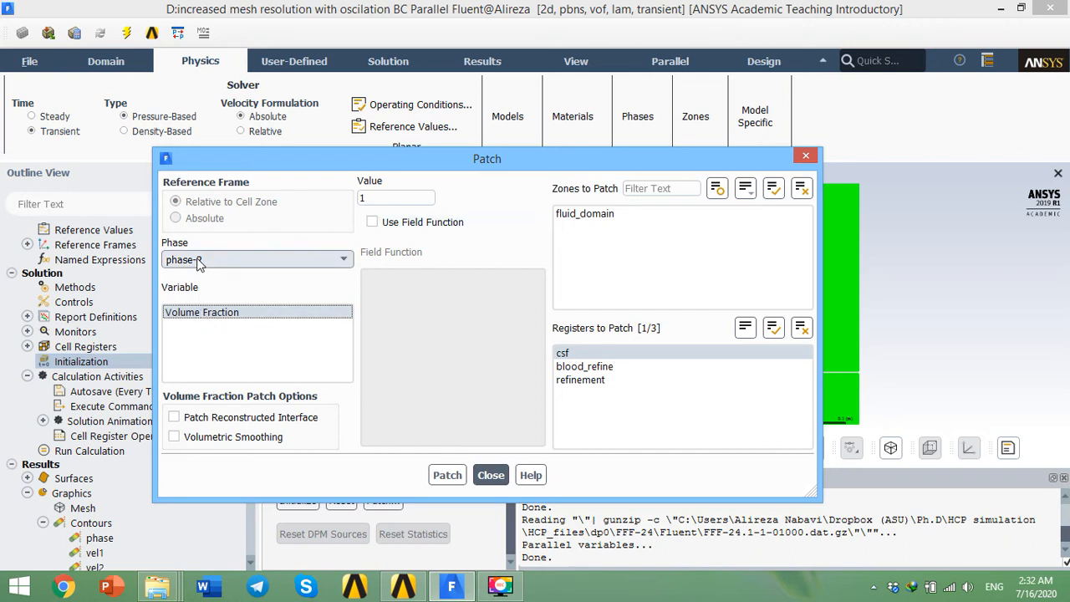
{"action": "left_click", "coordinate": [371, 198]}
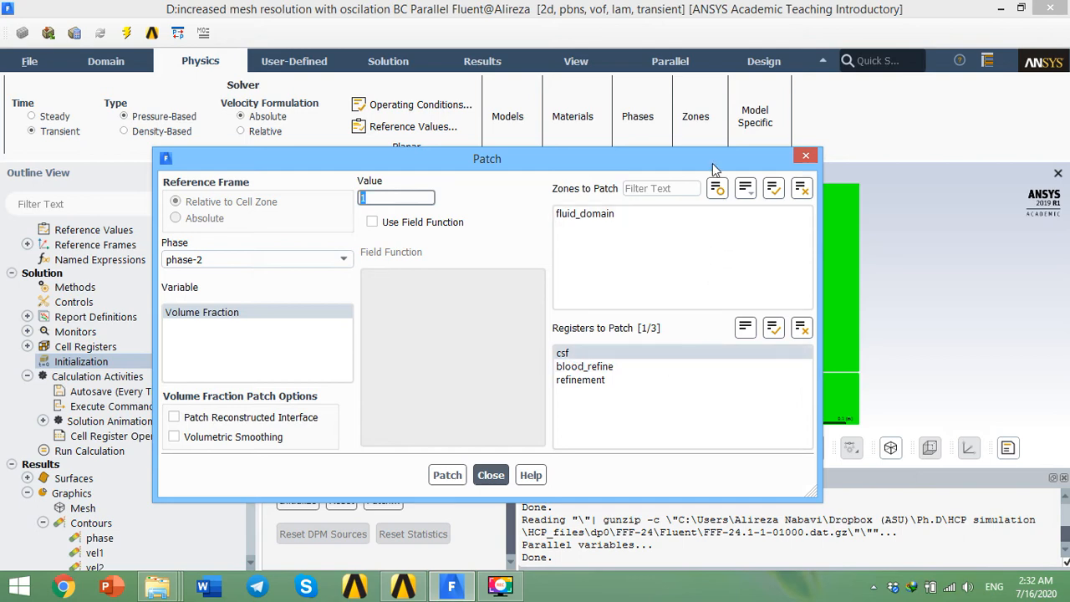
{"action": "left_click_drag", "start_coordinate": [714, 170], "coordinate": [743, 224]}
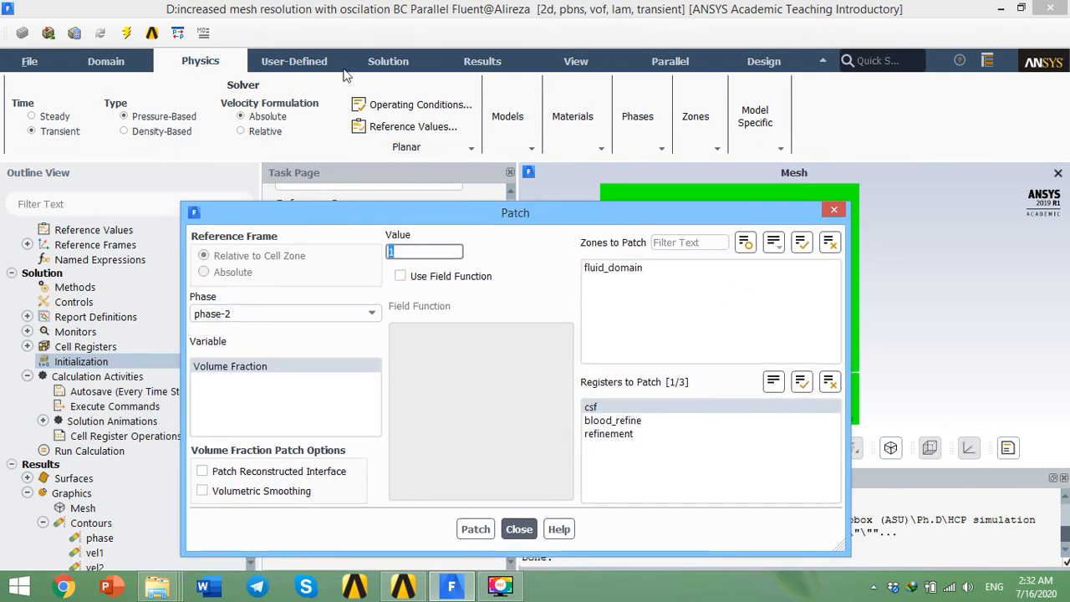
Step: Open the Refine/Coarsen adaption controls, pick the csf criterion and inspect its properties in Manage Cell Registers, then close and cancel
{"action": "left_click", "coordinate": [136, 63]}
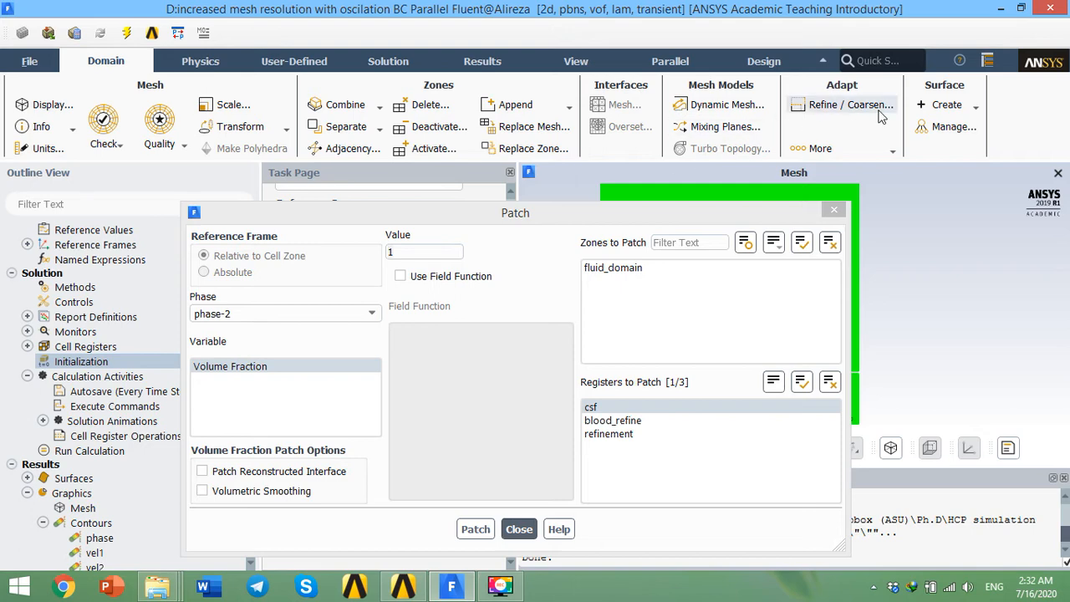
{"action": "left_click", "coordinate": [823, 148]}
{"action": "left_click", "coordinate": [859, 104]}
{"action": "left_click", "coordinate": [628, 194]}
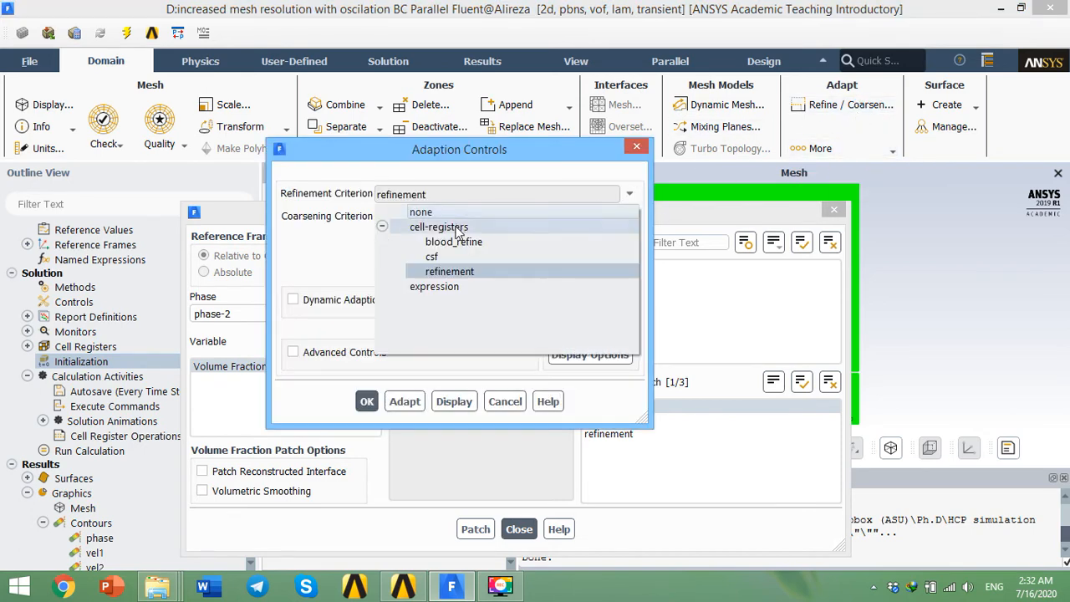
{"action": "left_click", "coordinate": [449, 258]}
{"action": "left_click", "coordinate": [623, 304]}
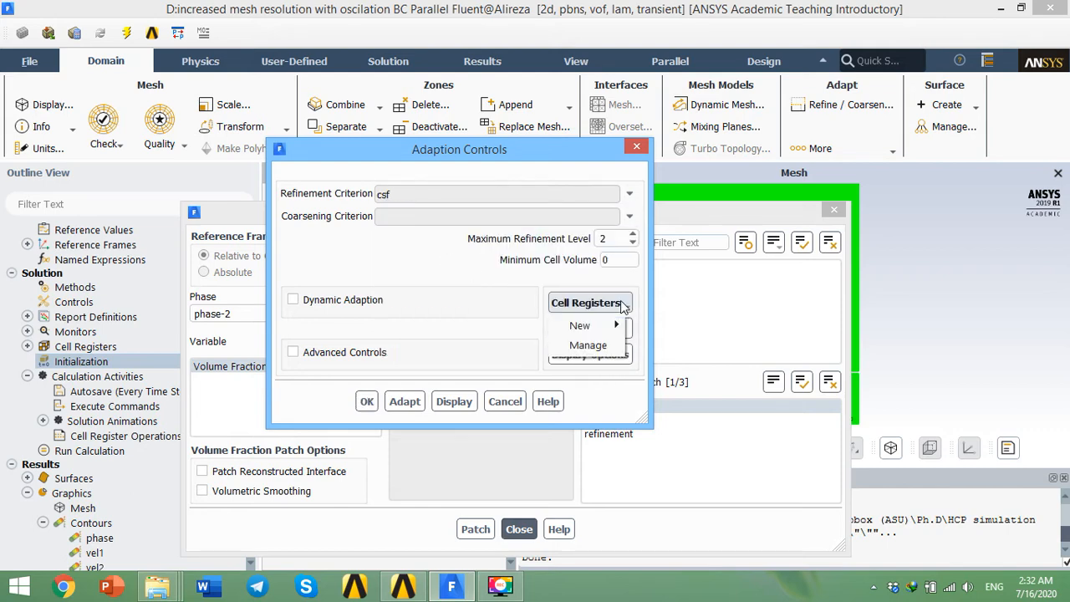
{"action": "left_click", "coordinate": [590, 345]}
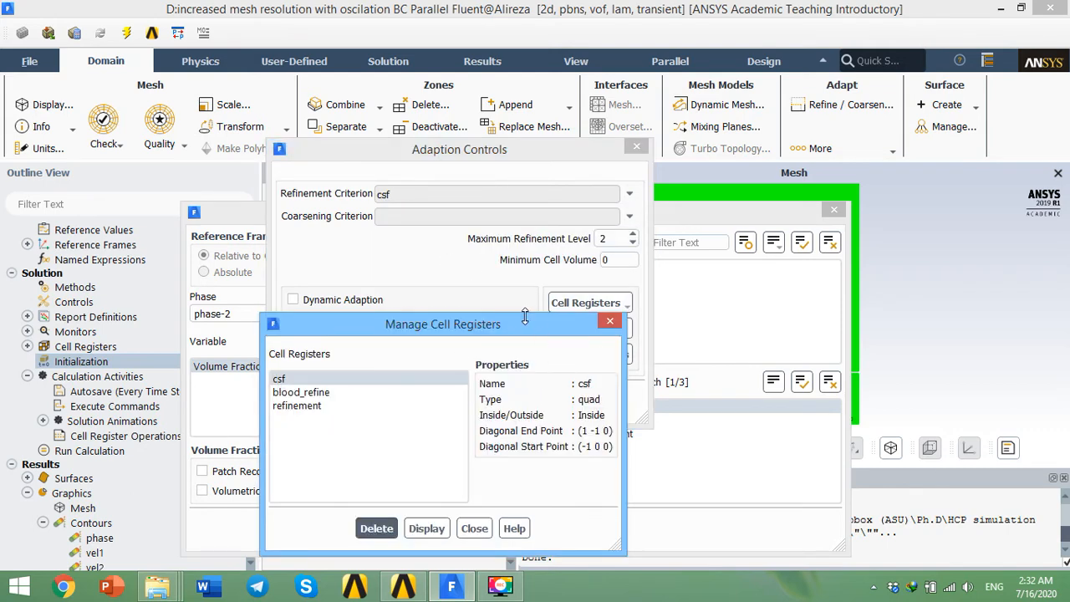
{"action": "left_click_drag", "start_coordinate": [525, 316], "coordinate": [474, 206]}
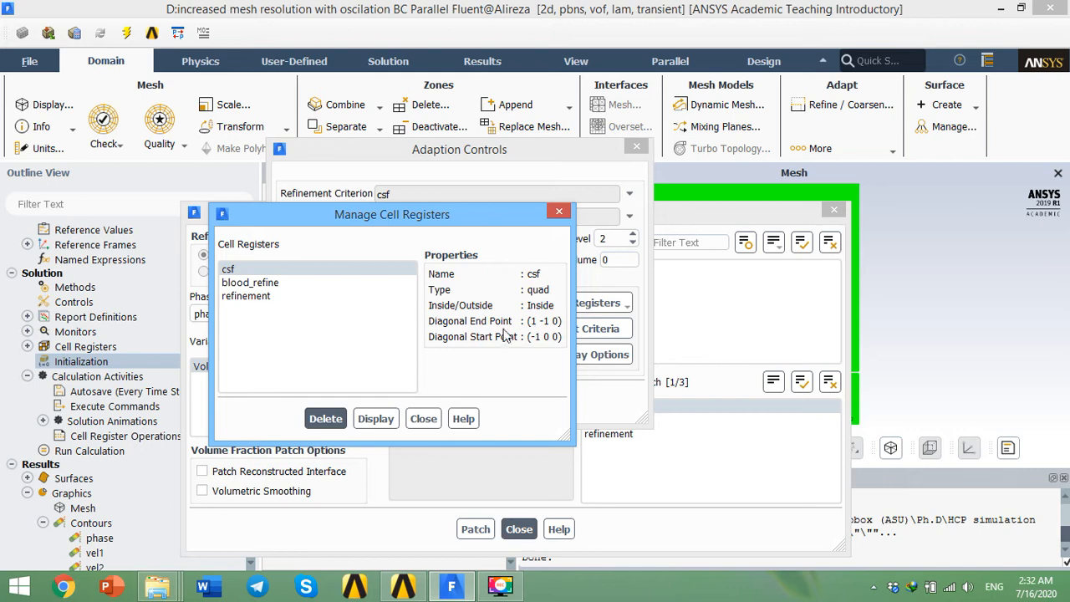
{"action": "left_click", "coordinate": [893, 362]}
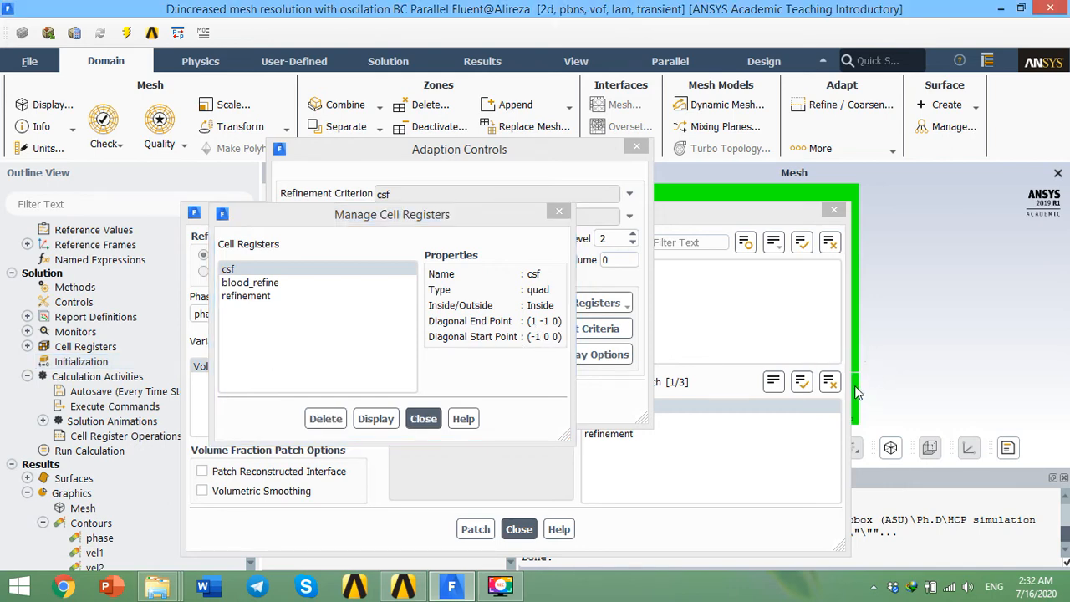
{"action": "left_click", "coordinate": [423, 419]}
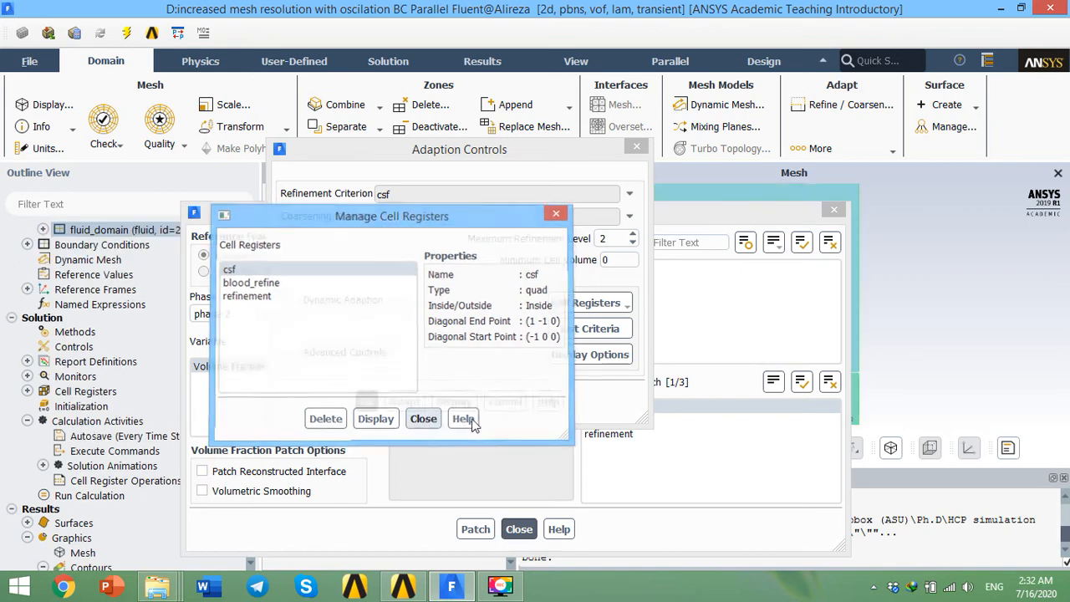
{"action": "left_click", "coordinate": [506, 402]}
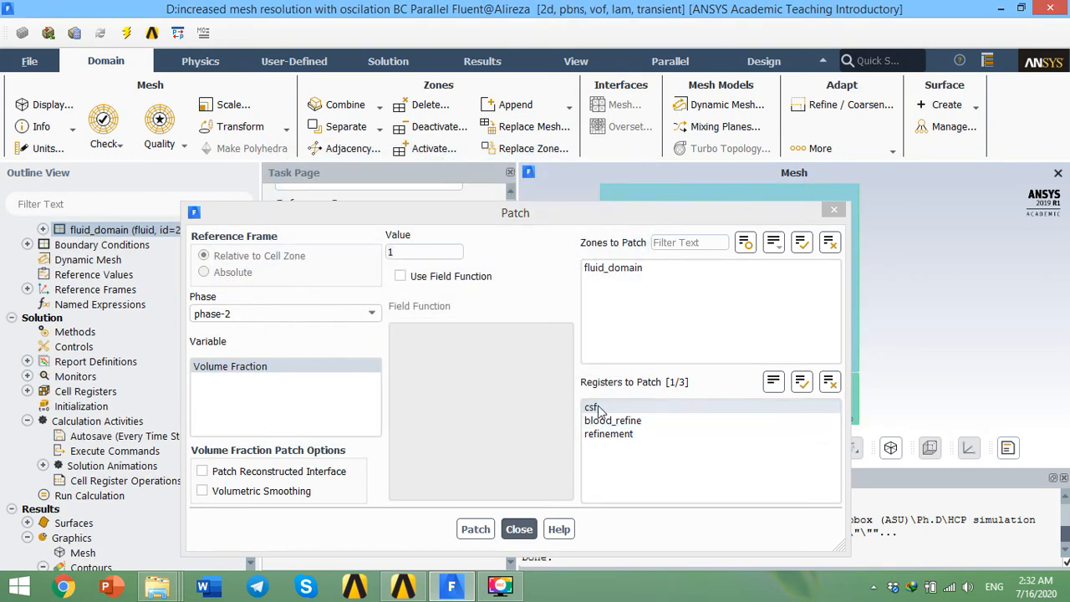
Step: Toggle the csf register off and back on in the Patch dialog, then close the dialog without patching
{"action": "left_click", "coordinate": [597, 407]}
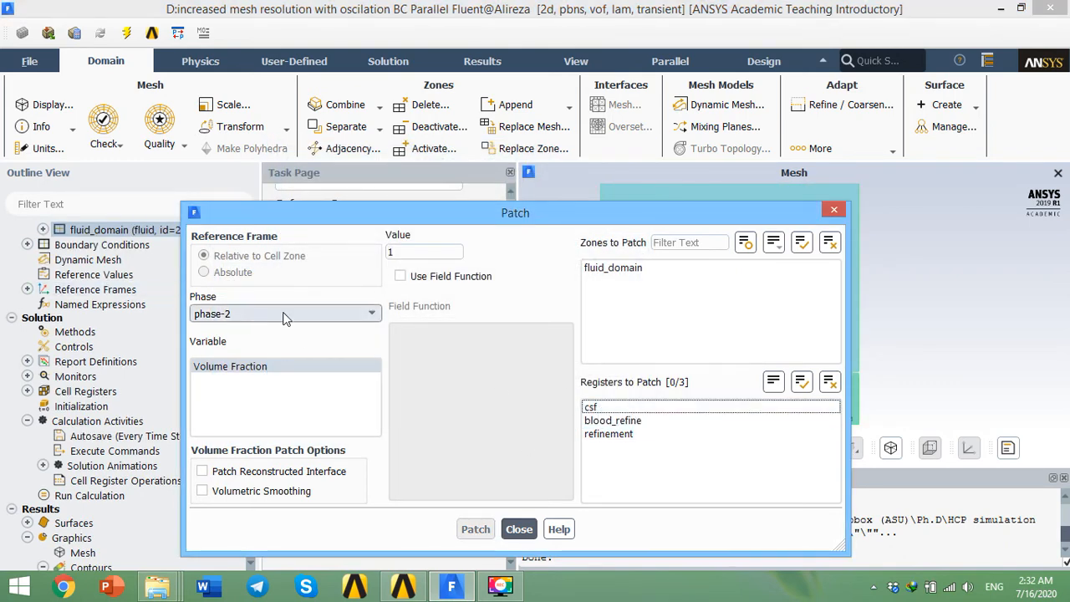
{"action": "left_click", "coordinate": [625, 404]}
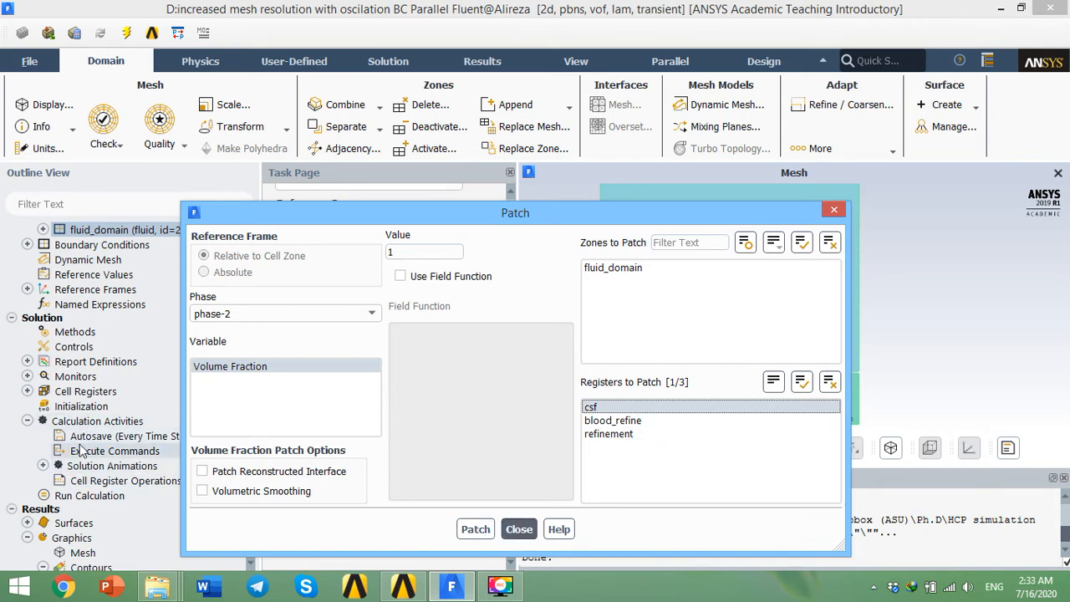
{"action": "left_click", "coordinate": [509, 529]}
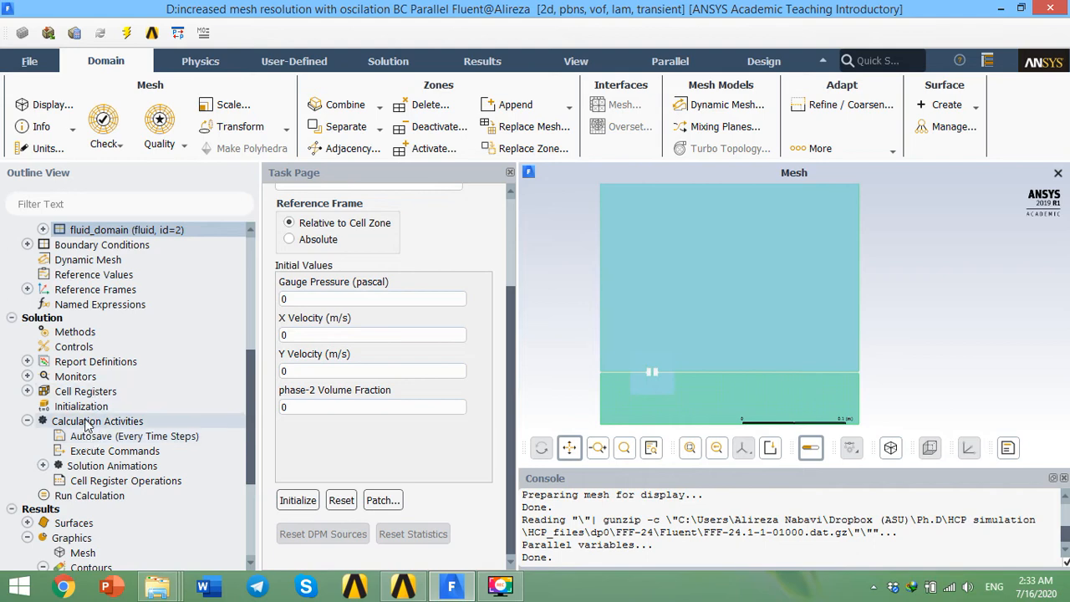
Step: Expand Solution Animations to review its animation definitions, then collapse the branch
{"action": "left_click", "coordinate": [43, 465]}
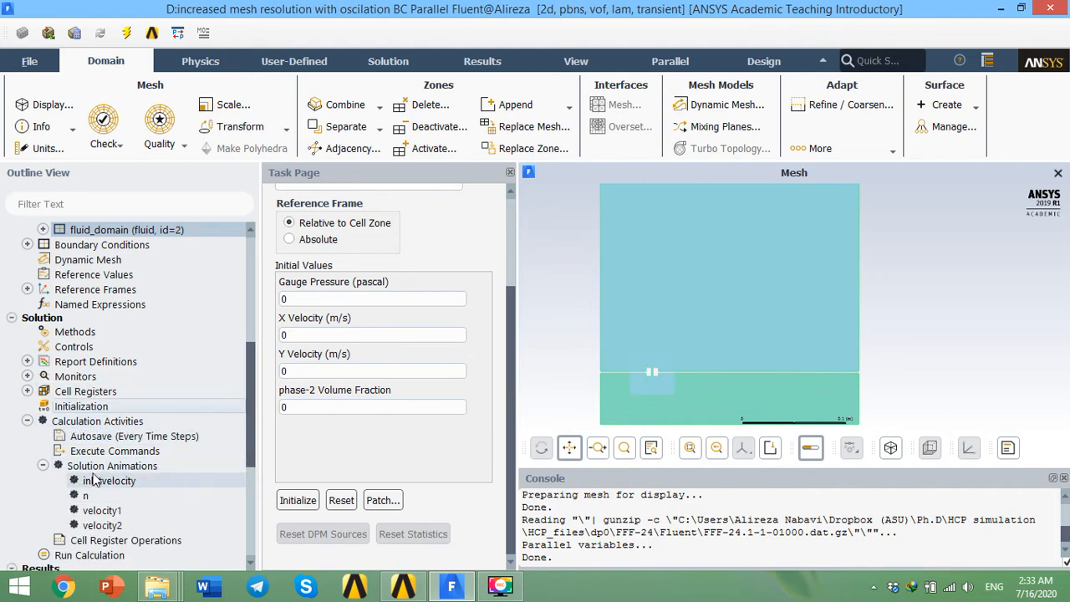
{"action": "scroll", "coordinate": [126, 480], "scroll_direction": "down", "scroll_amount": 1}
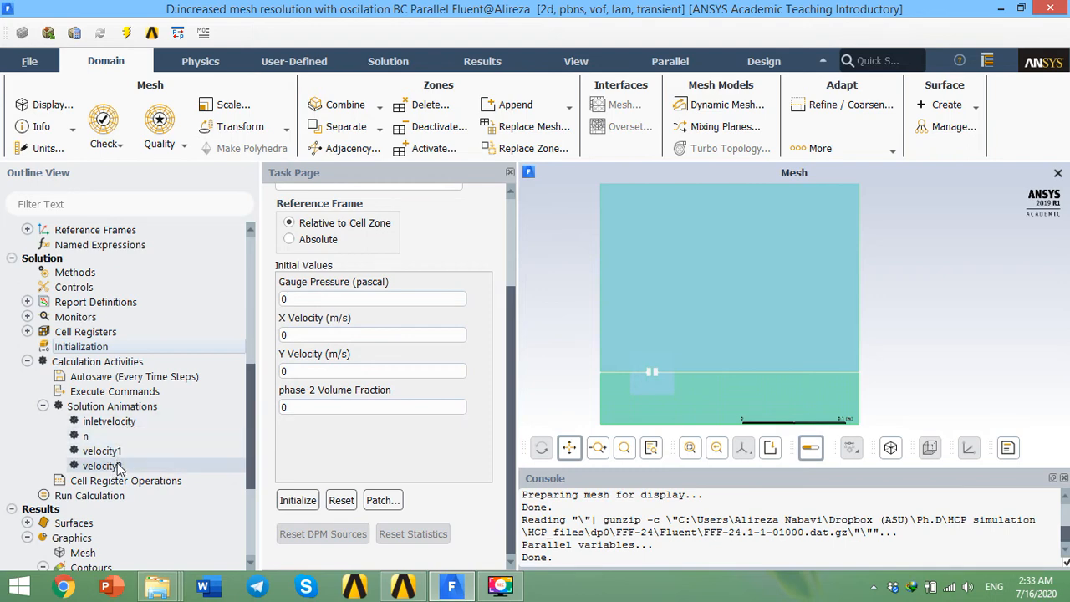
{"action": "scroll", "coordinate": [248, 457], "scroll_direction": "down", "scroll_amount": 1}
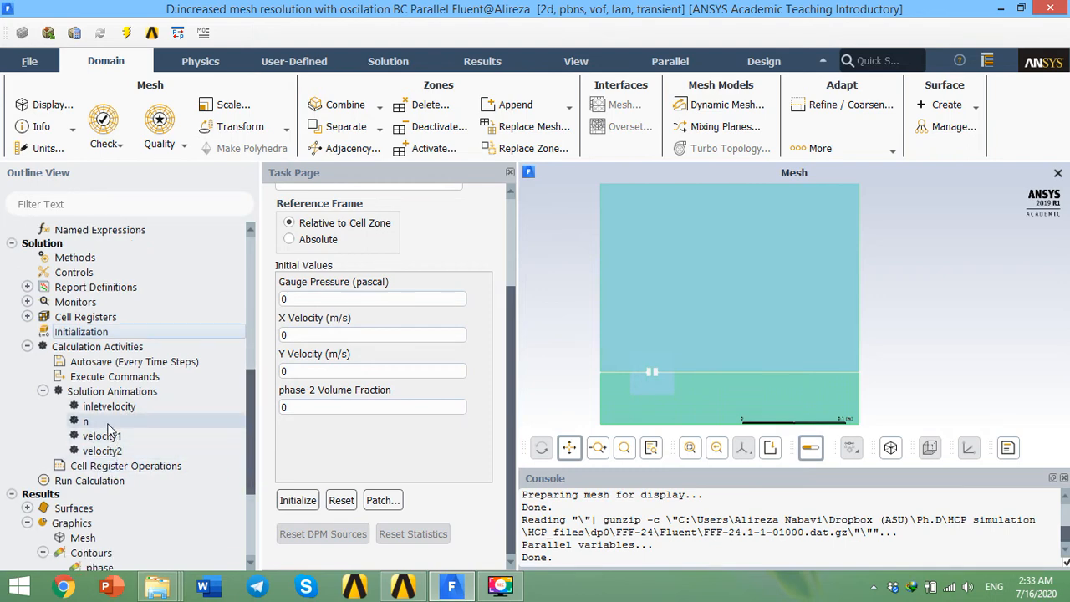
{"action": "scroll", "coordinate": [138, 435], "scroll_direction": "down", "scroll_amount": 4}
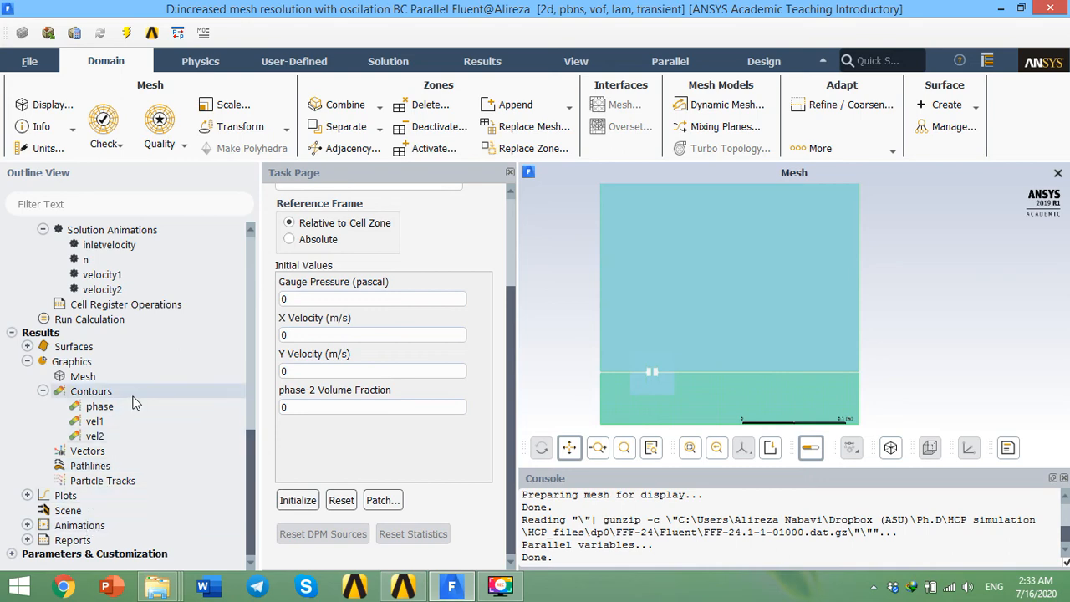
{"action": "scroll", "coordinate": [136, 404], "scroll_direction": "up", "scroll_amount": 4}
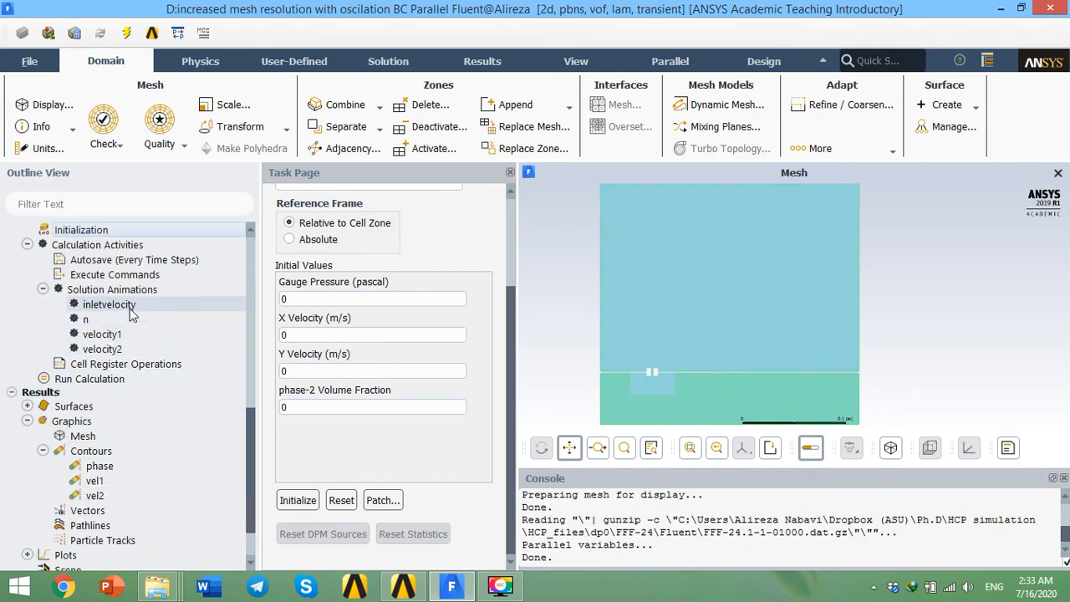
{"action": "scroll", "coordinate": [135, 313], "scroll_direction": "down", "scroll_amount": 4}
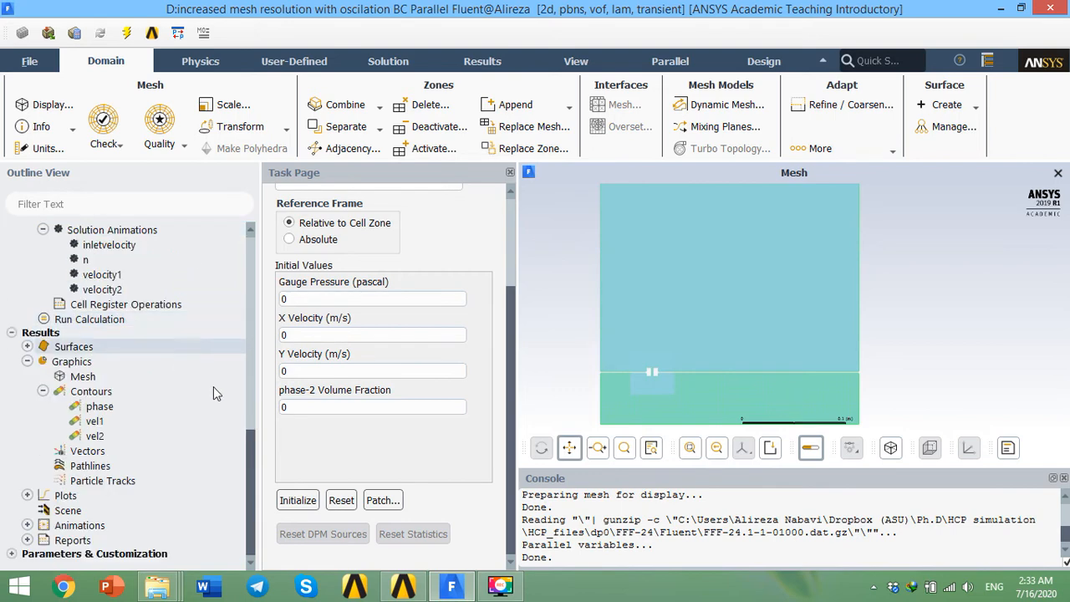
{"action": "scroll", "coordinate": [134, 376], "scroll_direction": "up", "scroll_amount": 4}
{"action": "left_click", "coordinate": [42, 290]}
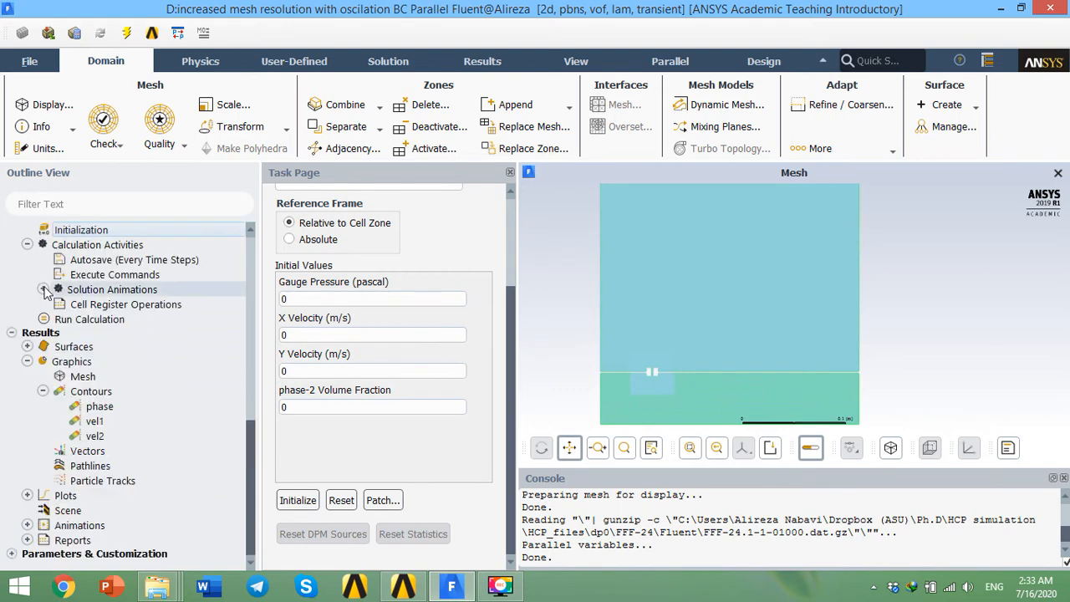
Step: Open the Run Calculation page to review the time step size, number of time steps and max iterations per time step
{"action": "double_click", "coordinate": [85, 322]}
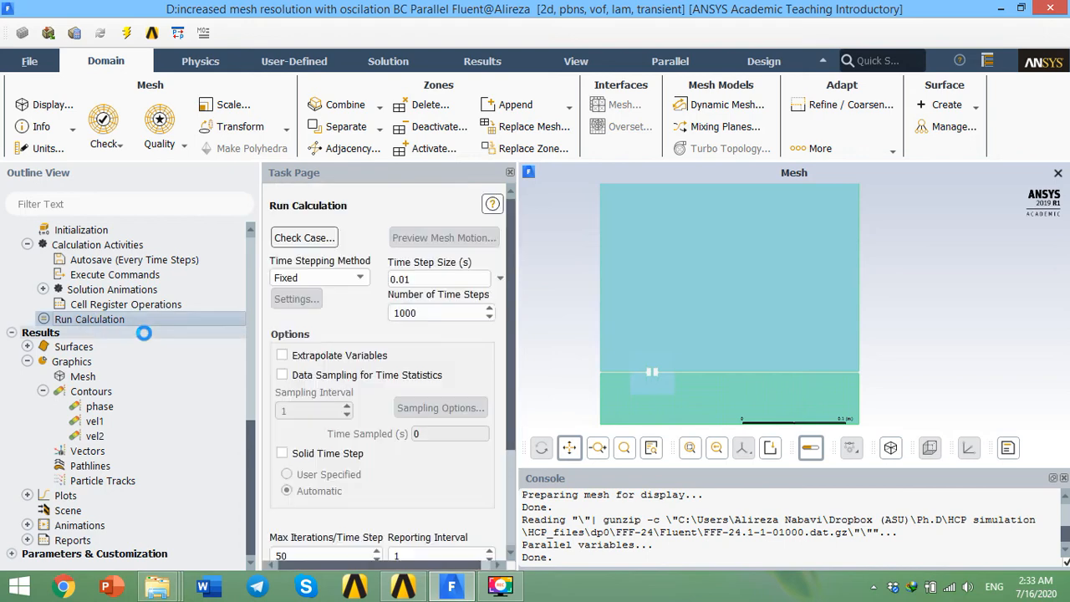
{"action": "left_click_drag", "start_coordinate": [509, 338], "coordinate": [515, 462]}
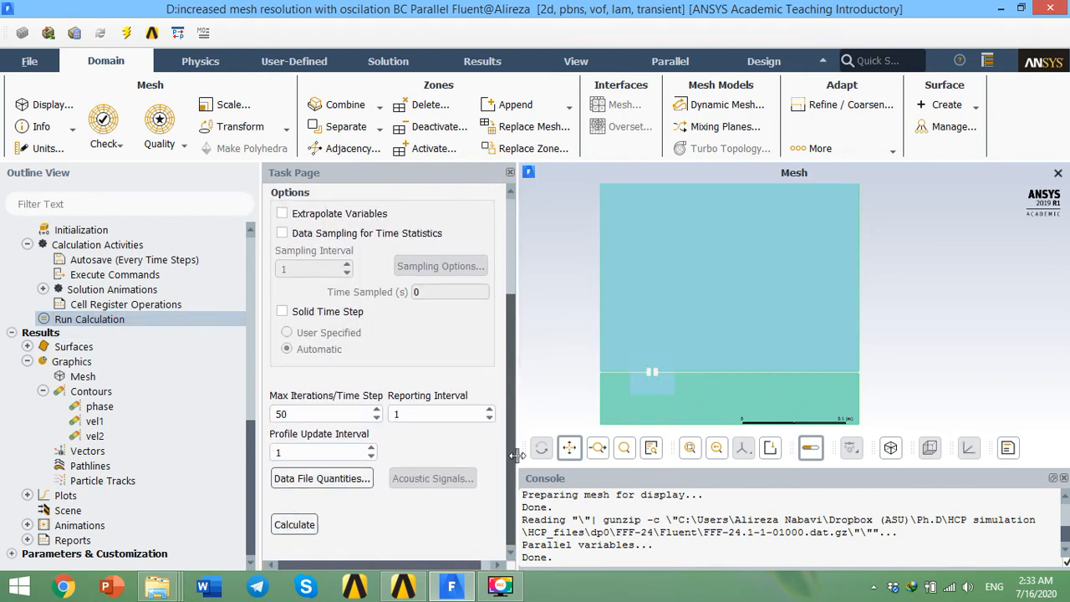
{"action": "left_click_drag", "start_coordinate": [506, 469], "coordinate": [504, 366]}
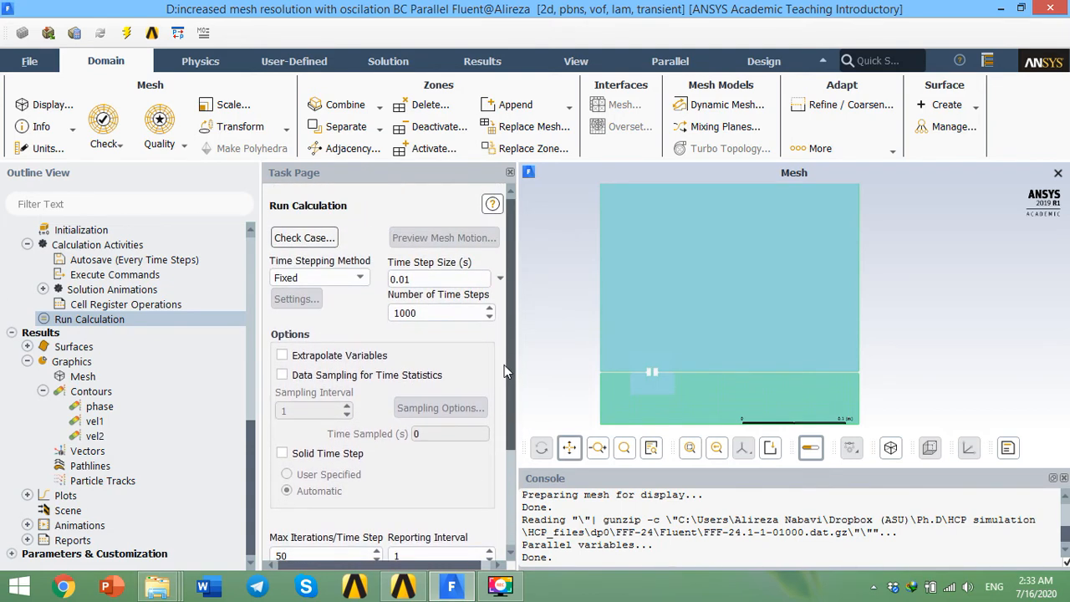
{"action": "left_click_drag", "start_coordinate": [423, 274], "coordinate": [374, 276]}
{"action": "key", "text": "Tab"}
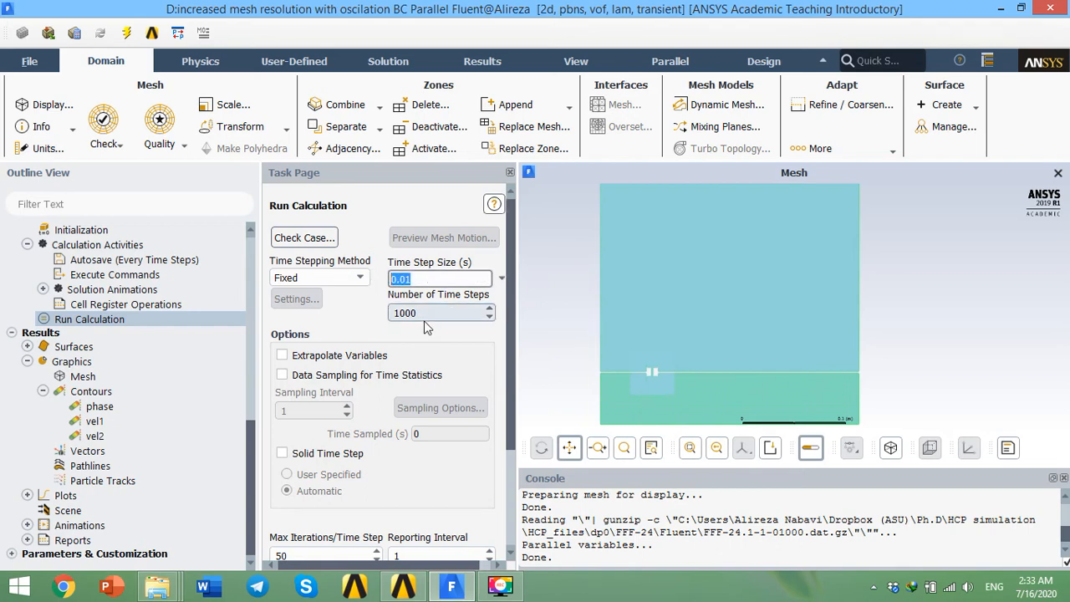
{"action": "scroll", "coordinate": [506, 385], "scroll_direction": "down", "scroll_amount": 3}
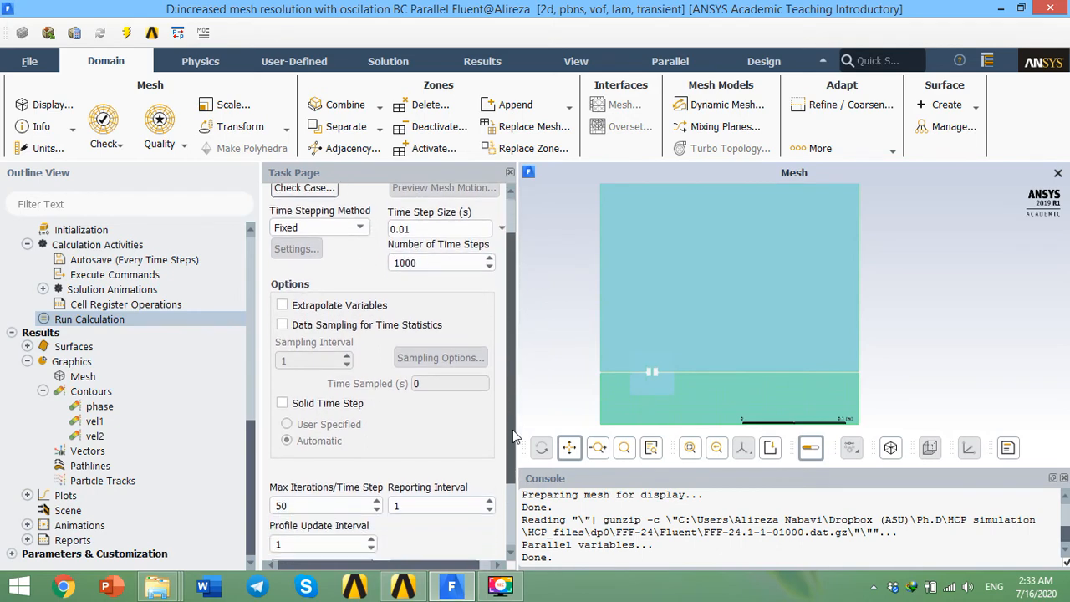
{"action": "left_click", "coordinate": [286, 450]}
{"action": "left_click_drag", "start_coordinate": [295, 449], "coordinate": [240, 451]}
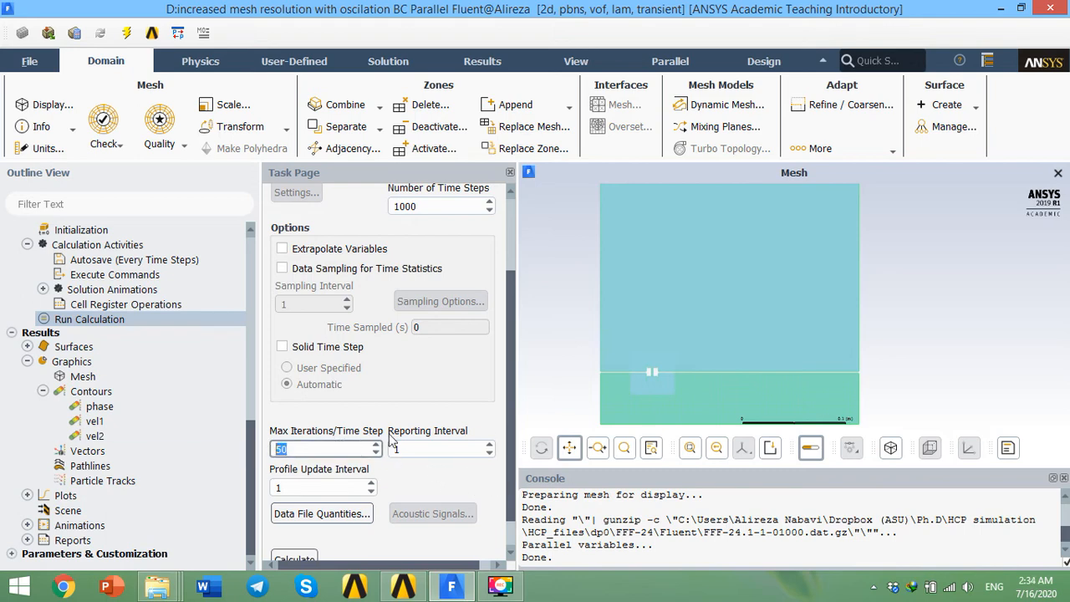
{"action": "left_click", "coordinate": [512, 432]}
{"action": "left_click_drag", "start_coordinate": [512, 437], "coordinate": [510, 360]}
{"action": "left_click", "coordinate": [418, 278]}
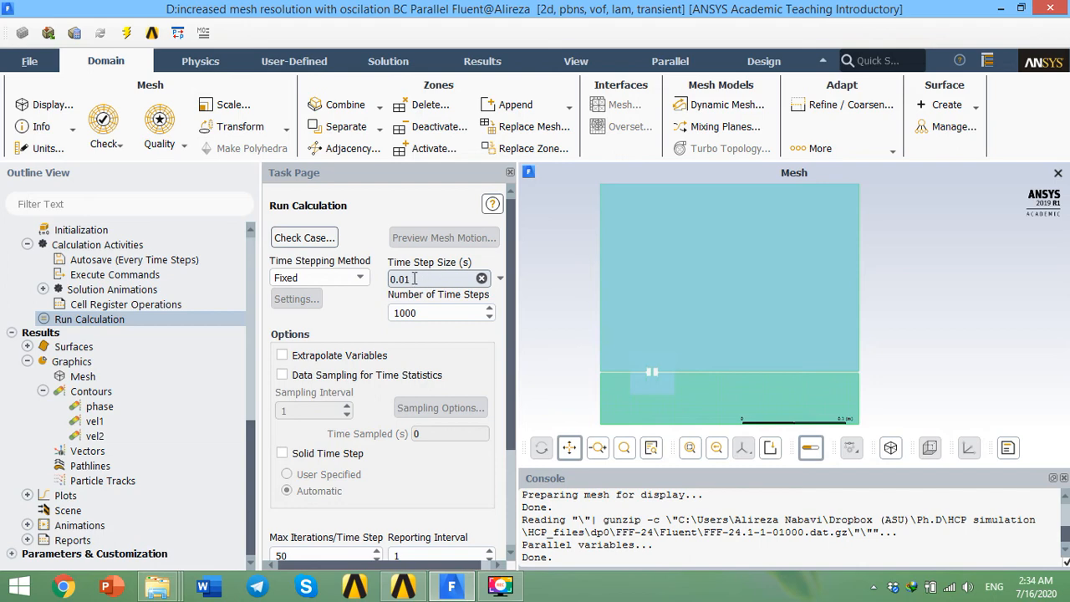
Step: Highlight the time step size, number of time steps and max iterations per time step entries for review
{"action": "left_click_drag", "start_coordinate": [428, 282], "coordinate": [398, 279]}
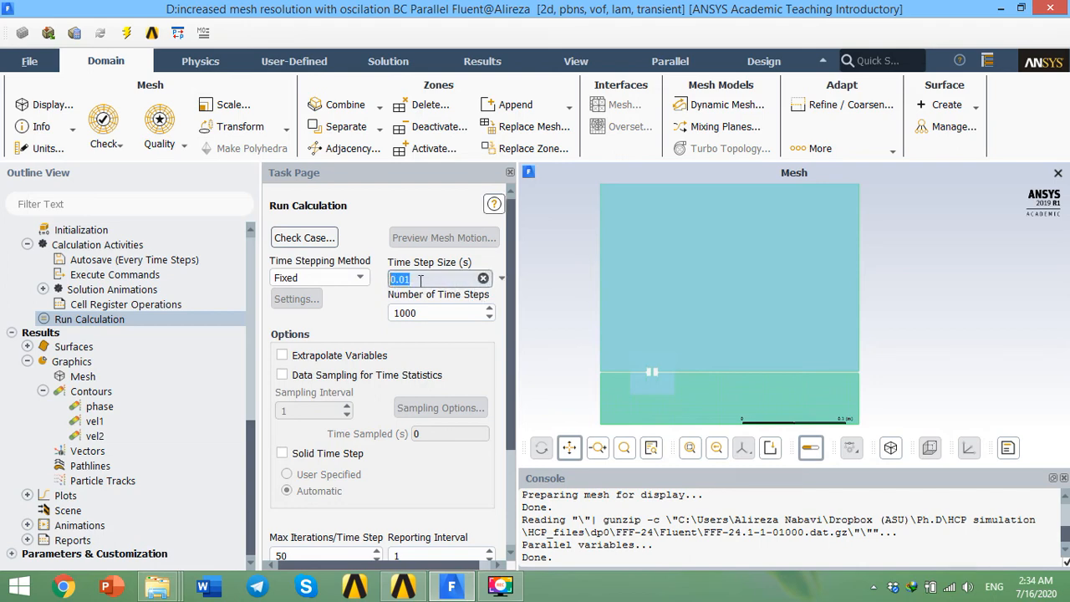
{"action": "left_click", "coordinate": [420, 279]}
{"action": "left_click_drag", "start_coordinate": [441, 310], "coordinate": [388, 312]}
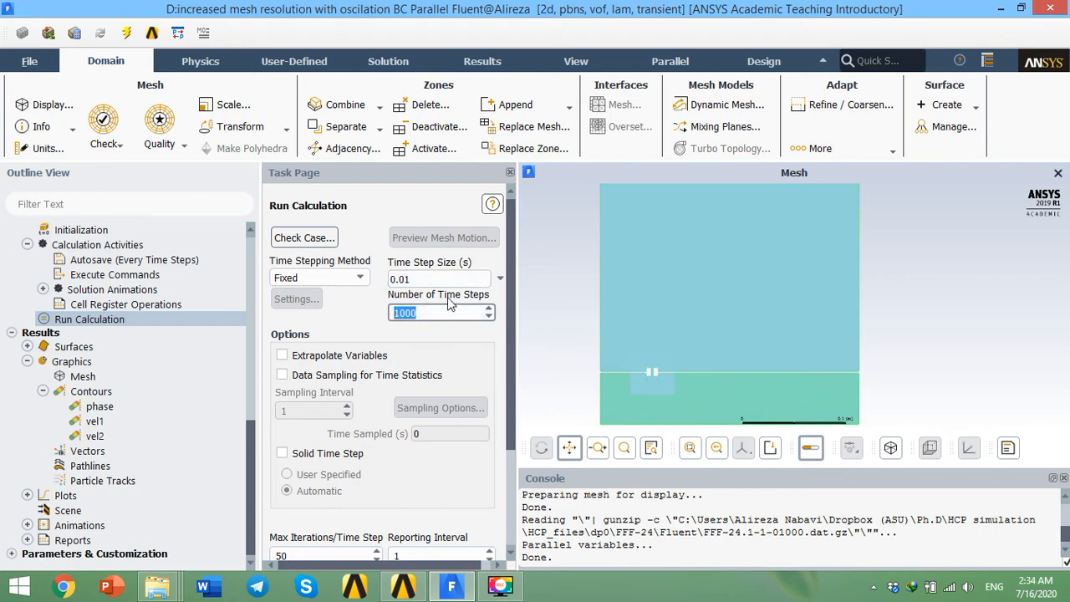
{"action": "left_click_drag", "start_coordinate": [509, 320], "coordinate": [506, 361]}
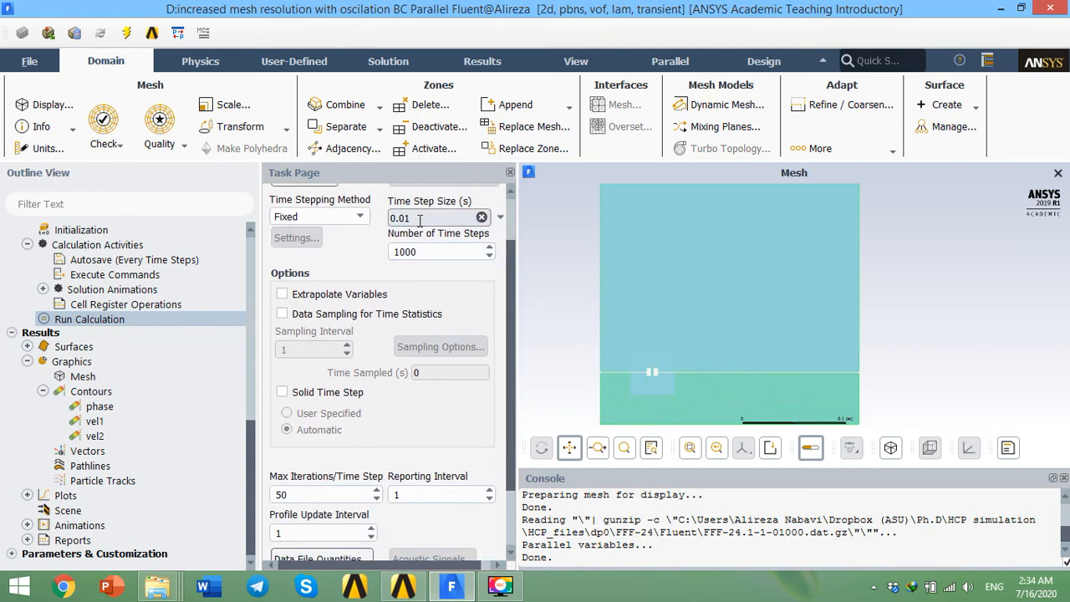
{"action": "left_click_drag", "start_coordinate": [507, 380], "coordinate": [508, 442]}
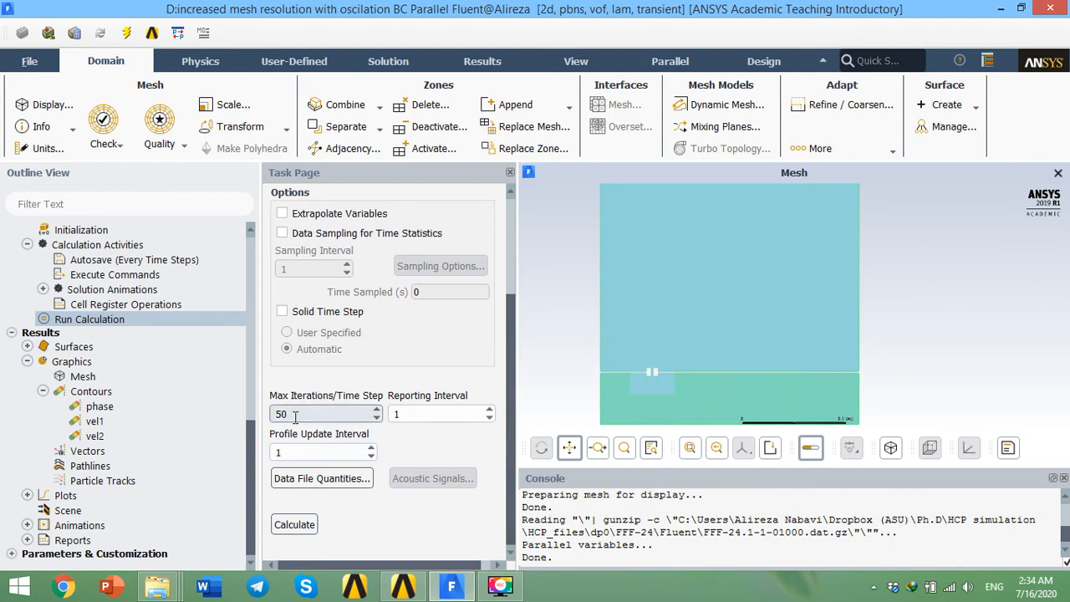
{"action": "left_click_drag", "start_coordinate": [288, 416], "coordinate": [272, 414]}
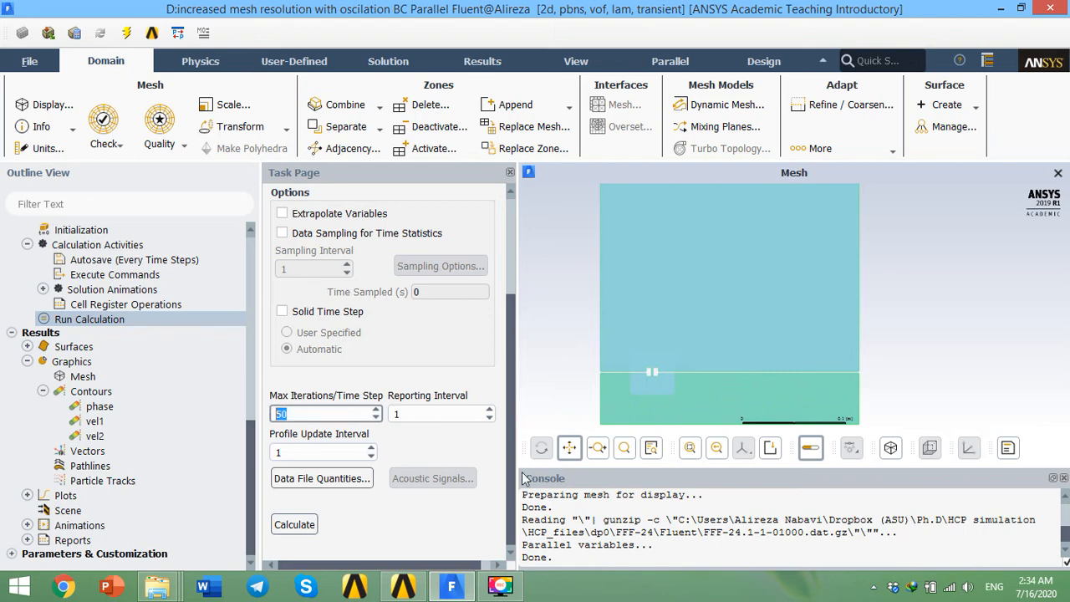
{"action": "scroll", "coordinate": [509, 442], "scroll_direction": "up", "scroll_amount": 2}
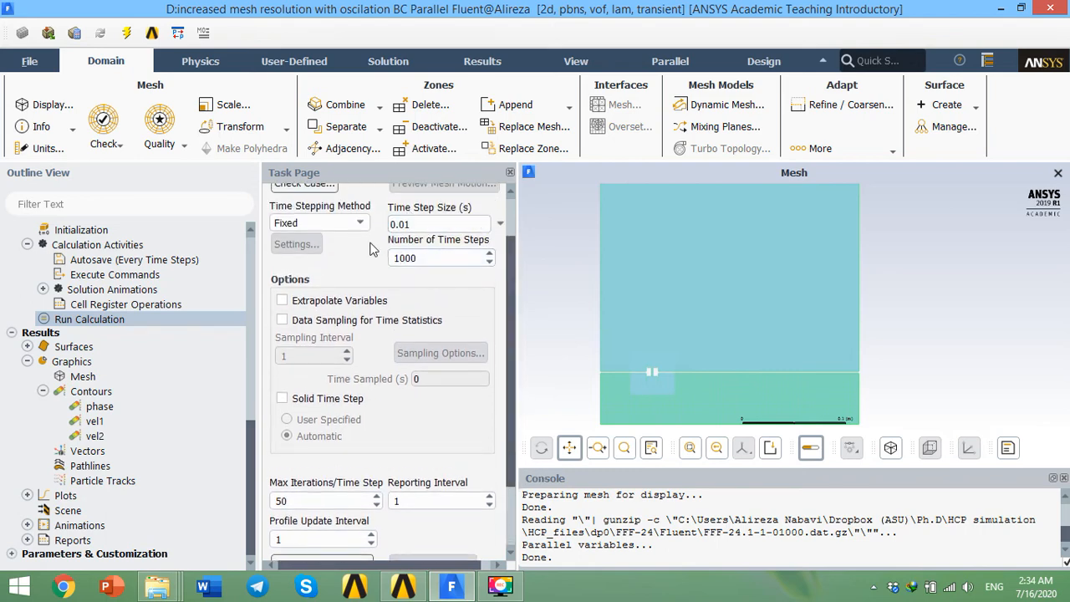
{"action": "left_click", "coordinate": [289, 500]}
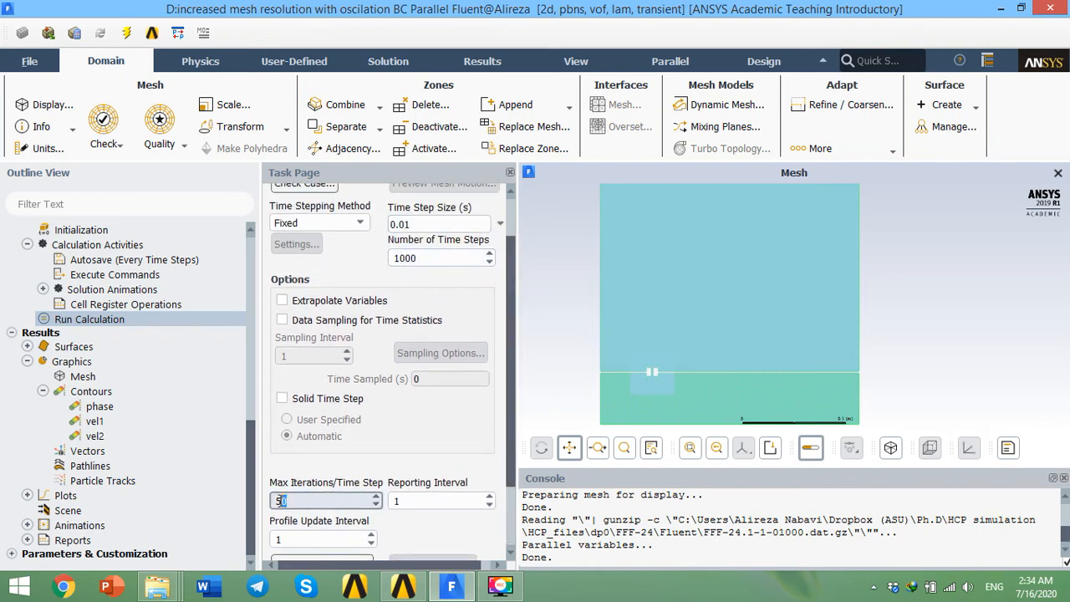
{"action": "double_click", "coordinate": [281, 501]}
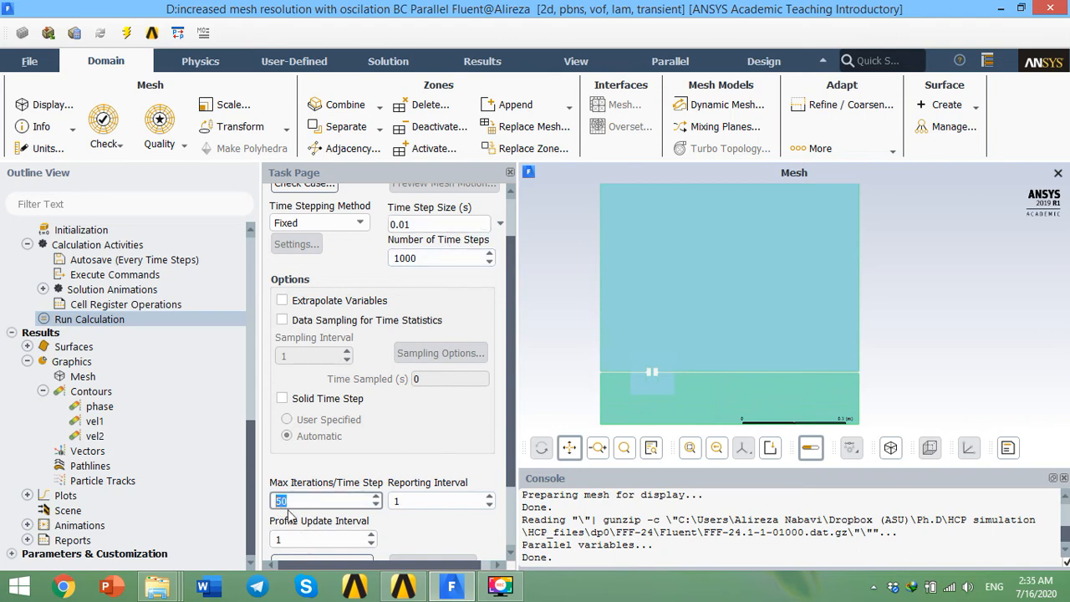
Step: Scroll the Run Calculation page down to the Calculate button and back up to the time stepping settings
{"action": "left_click", "coordinate": [124, 318]}
{"action": "scroll", "coordinate": [498, 446], "scroll_direction": "down", "scroll_amount": 3}
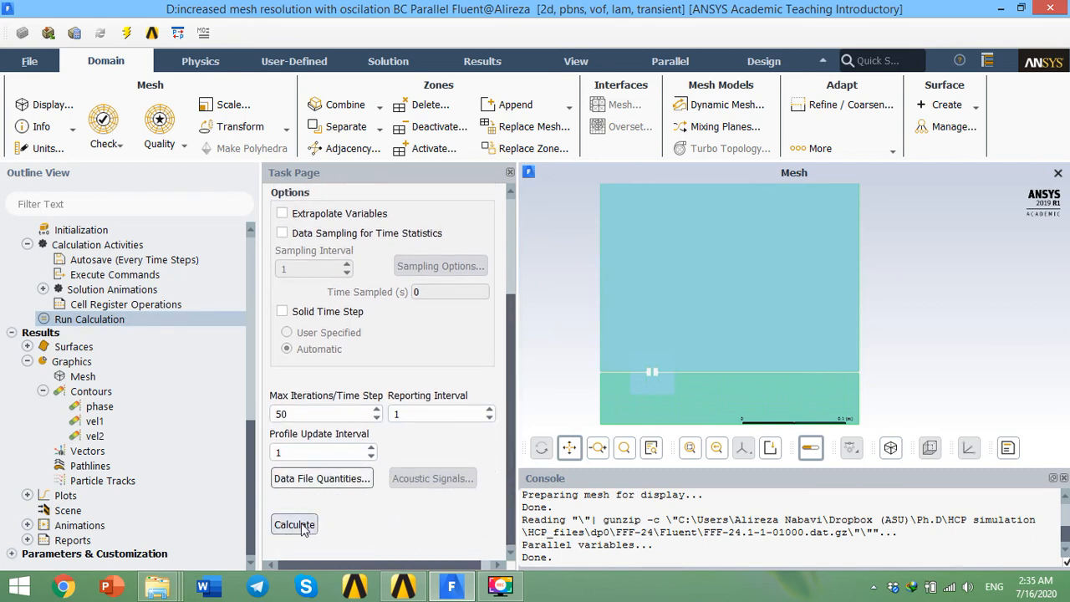
{"action": "scroll", "coordinate": [500, 408], "scroll_direction": "up", "scroll_amount": 1}
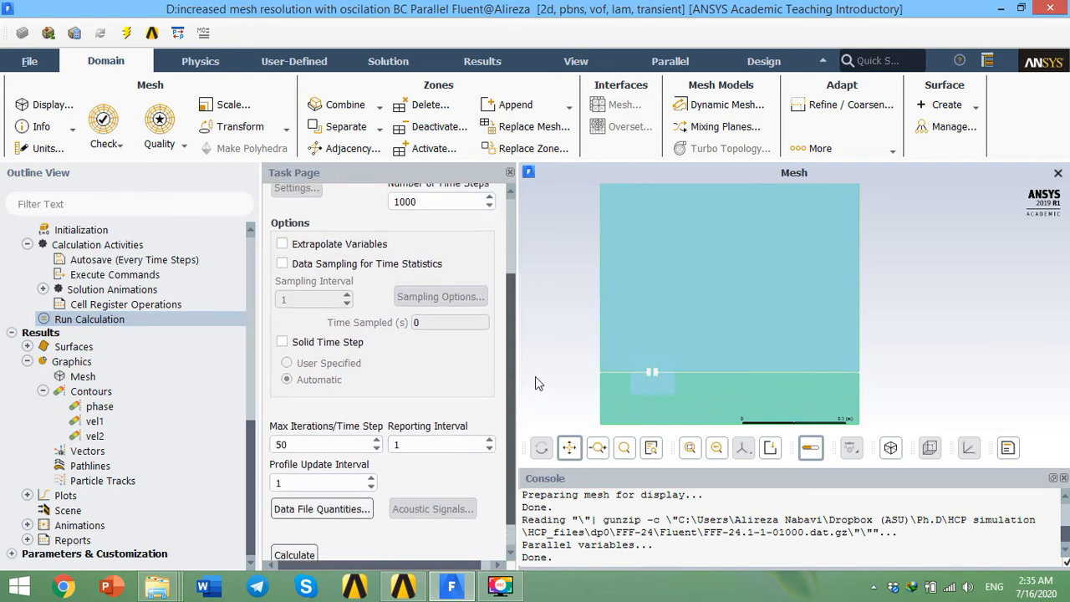
{"action": "scroll", "coordinate": [384, 376], "scroll_direction": "up", "scroll_amount": 4}
{"action": "double_click", "coordinate": [393, 311]}
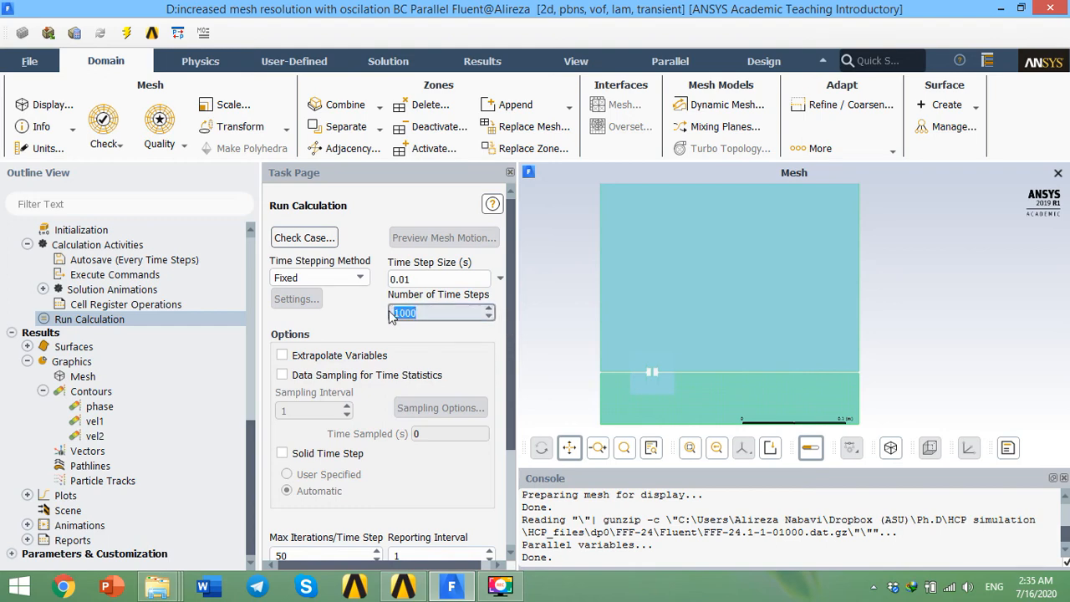
{"action": "left_click", "coordinate": [254, 449]}
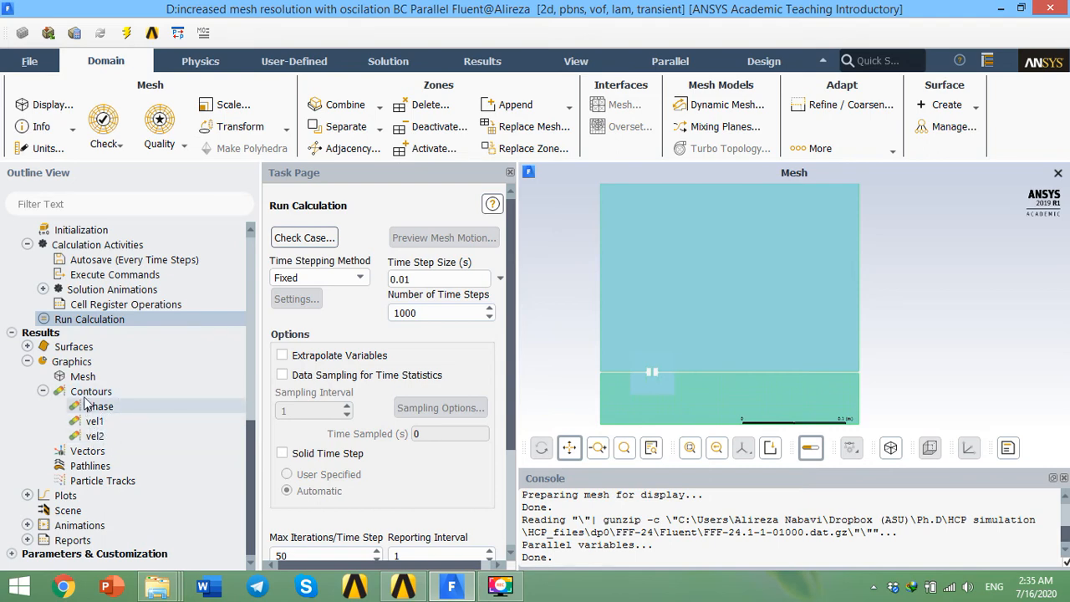
Step: Open the phase contour definition under Graphics and display the phase-1 volume fraction contours
{"action": "left_click", "coordinate": [28, 361]}
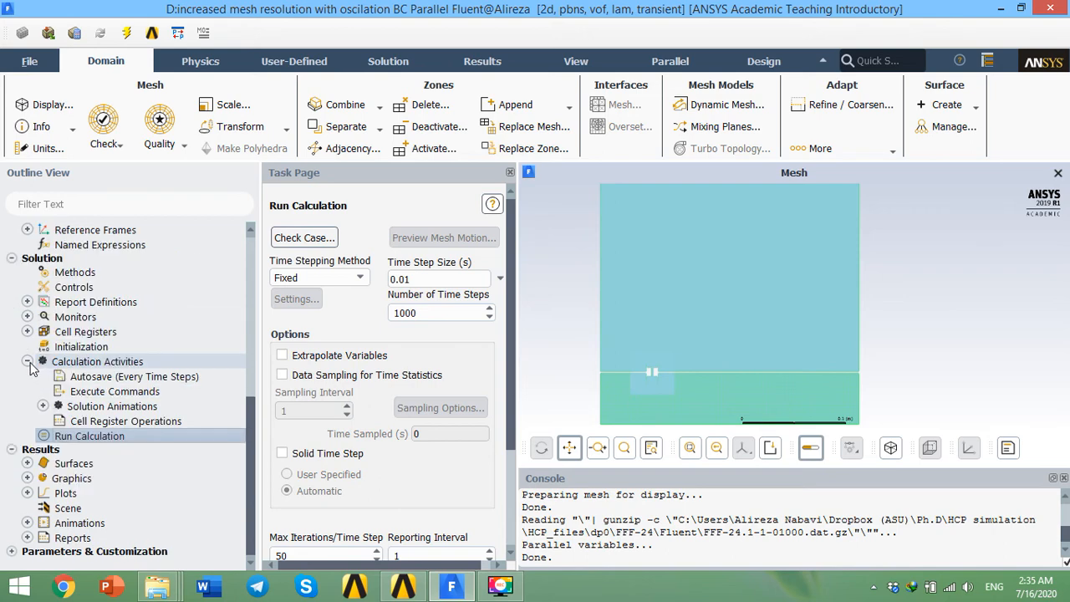
{"action": "left_click", "coordinate": [28, 478]}
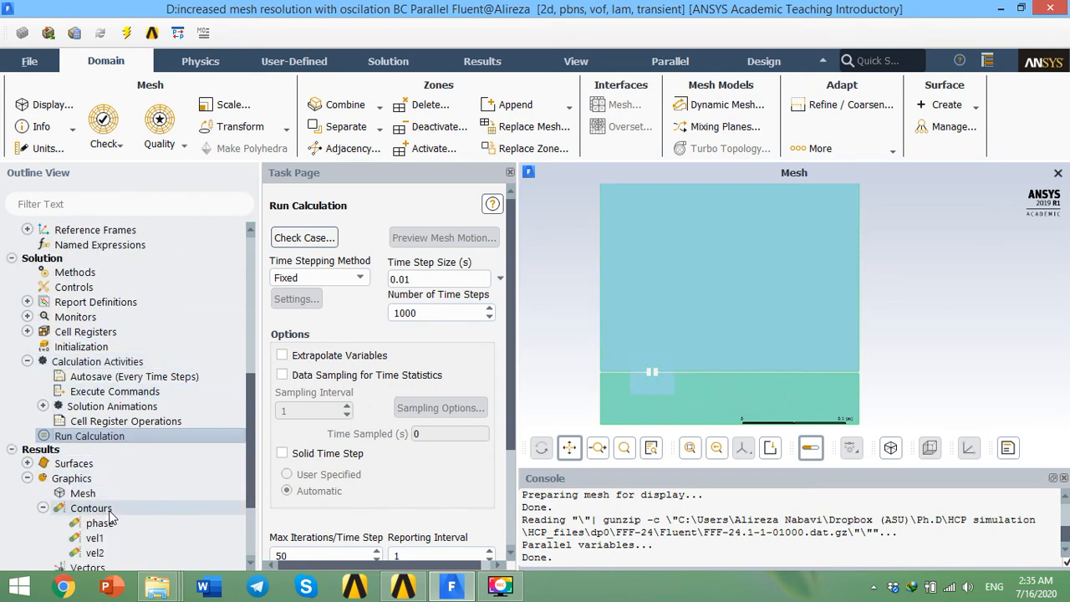
{"action": "scroll", "coordinate": [111, 516], "scroll_direction": "down", "scroll_amount": 1}
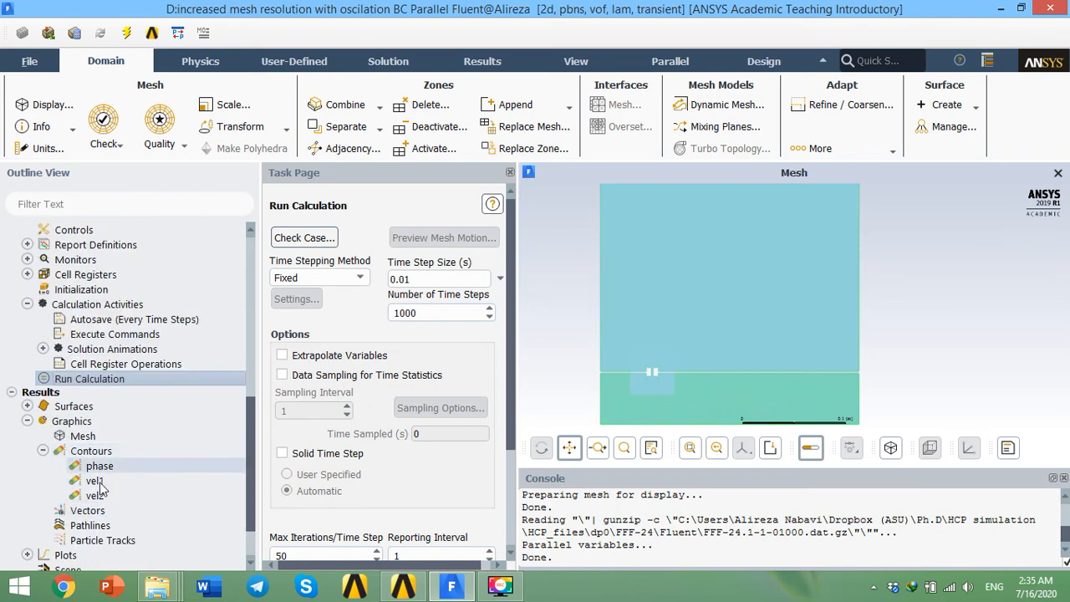
{"action": "right_click", "coordinate": [99, 450]}
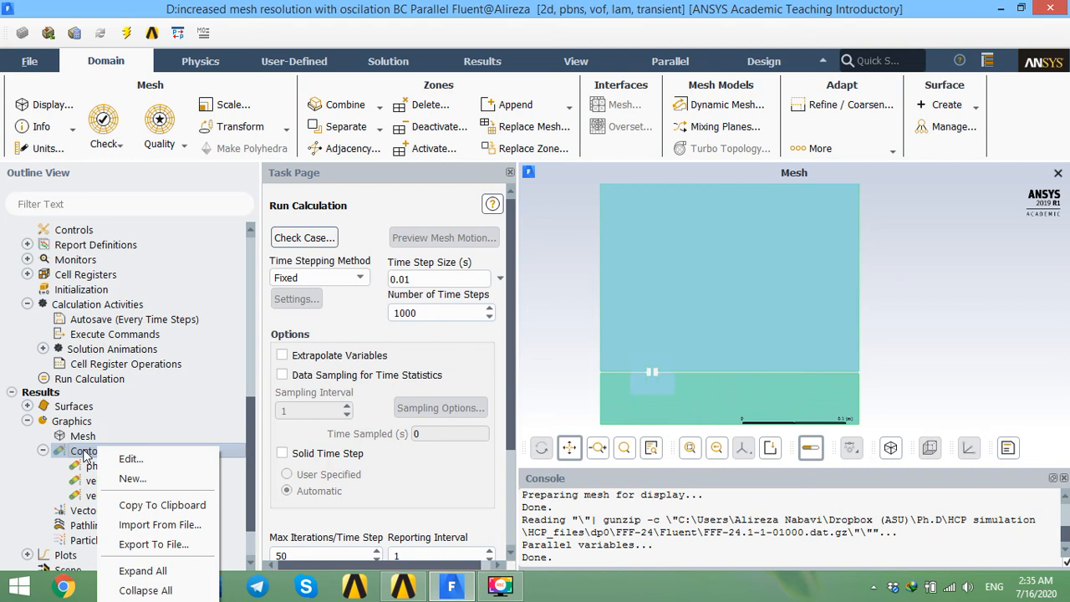
{"action": "left_click", "coordinate": [131, 478]}
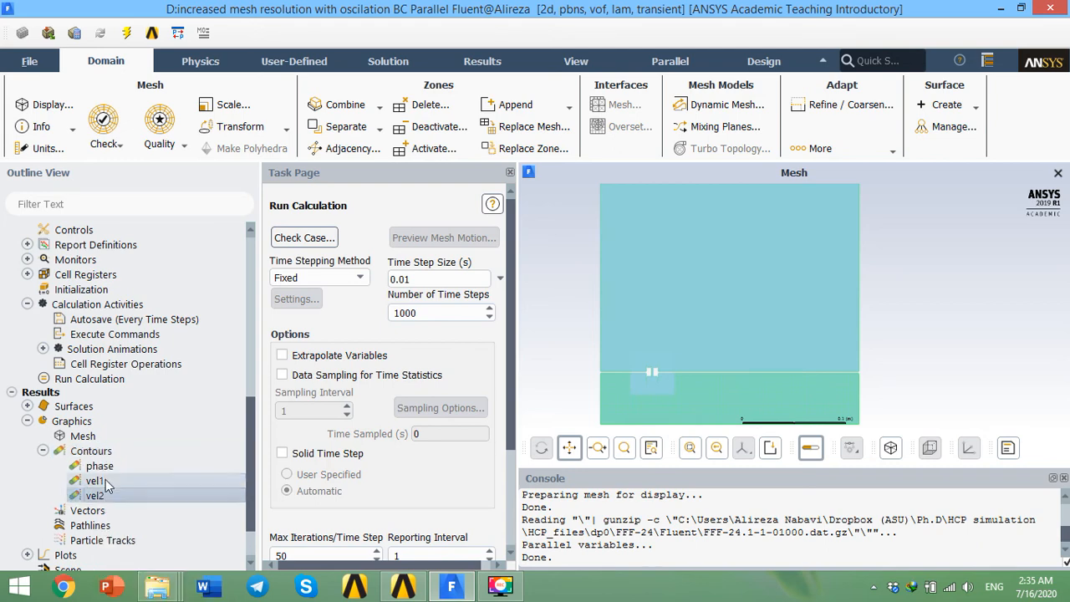
{"action": "double_click", "coordinate": [100, 465]}
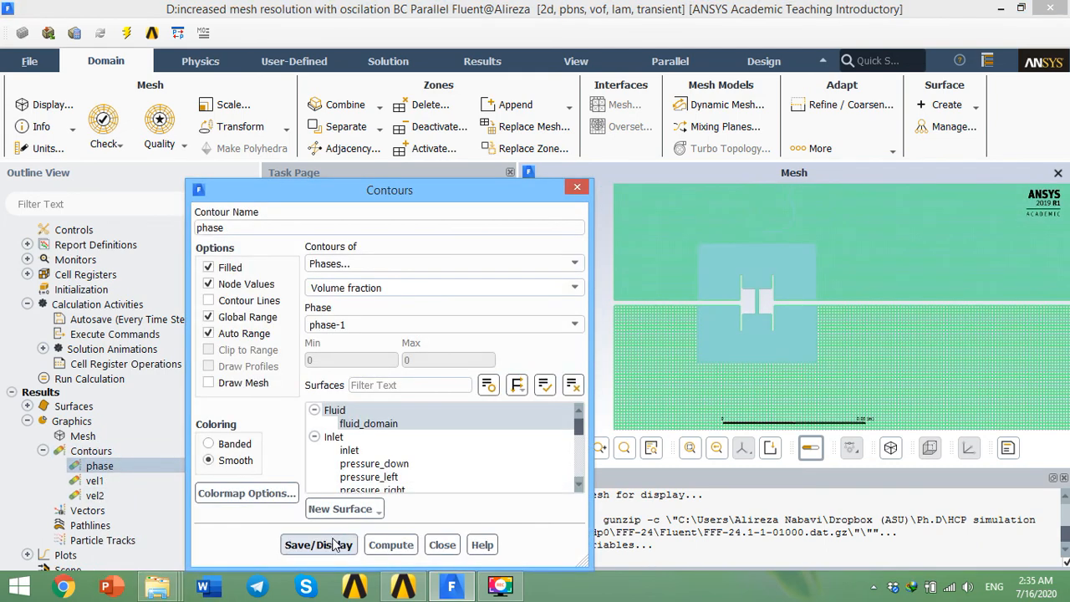
{"action": "left_click", "coordinate": [335, 544]}
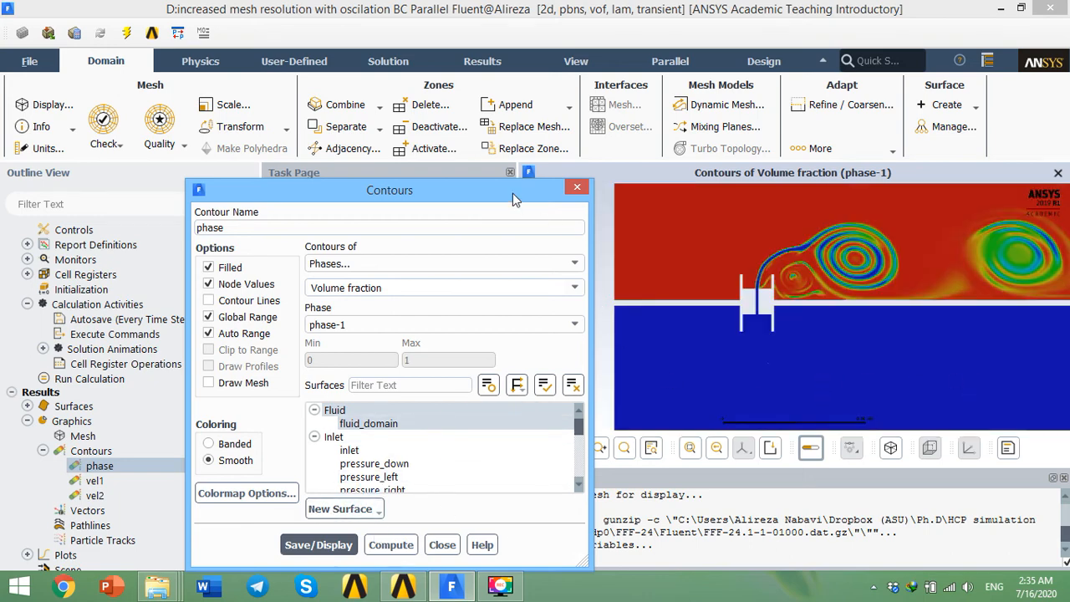
Step: Hide the console panel to enlarge the graphics window and reposition the Contours dialog beside it
{"action": "left_click_drag", "start_coordinate": [512, 193], "coordinate": [330, 179]}
{"action": "left_click", "coordinate": [509, 174]}
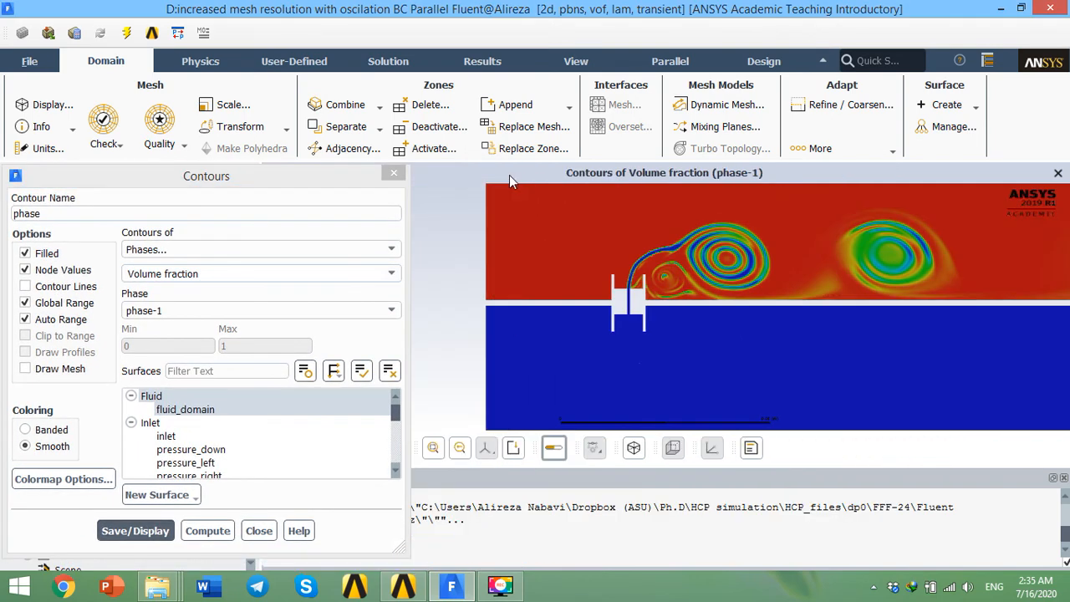
{"action": "left_click", "coordinate": [1063, 478]}
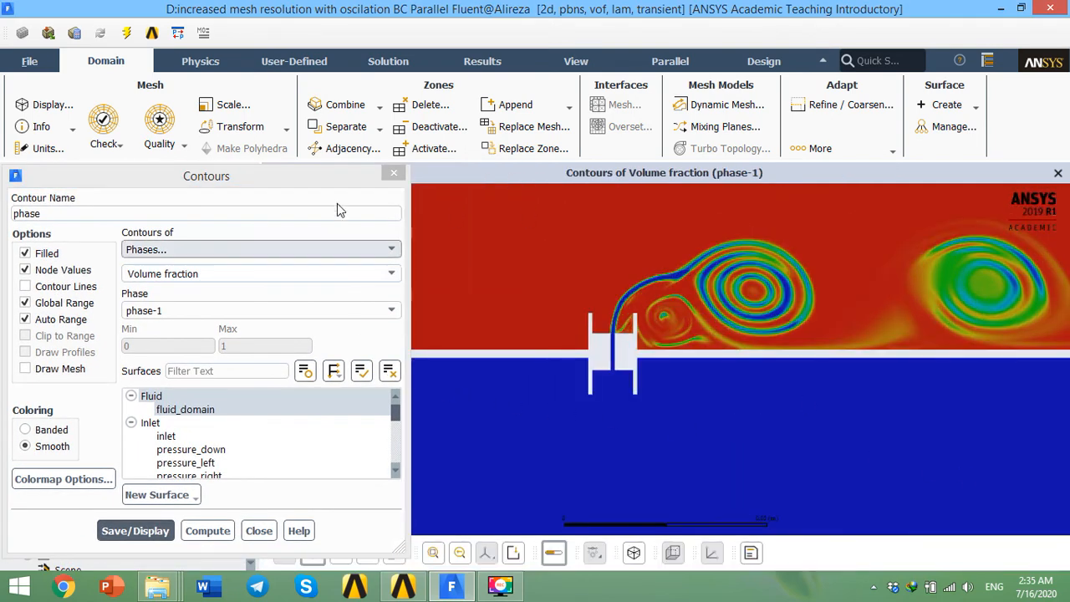
{"action": "left_click_drag", "start_coordinate": [326, 179], "coordinate": [187, 182]}
{"action": "left_click", "coordinate": [359, 296]}
{"action": "scroll", "coordinate": [372, 296], "scroll_direction": "up", "scroll_amount": 3}
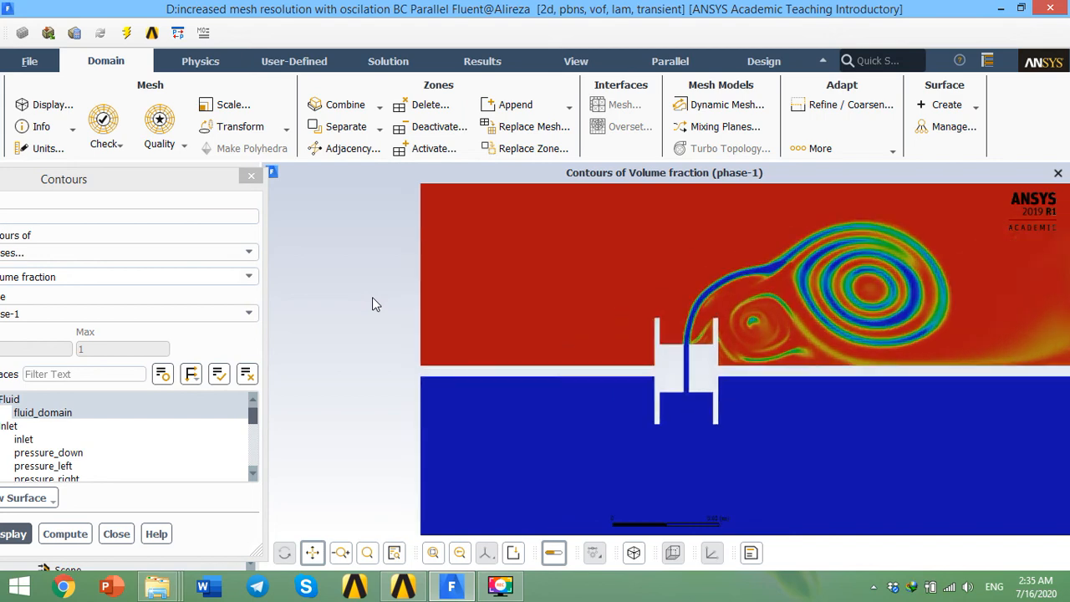
{"action": "scroll", "coordinate": [372, 297], "scroll_direction": "down", "scroll_amount": 8}
{"action": "scroll", "coordinate": [378, 303], "scroll_direction": "down", "scroll_amount": 3}
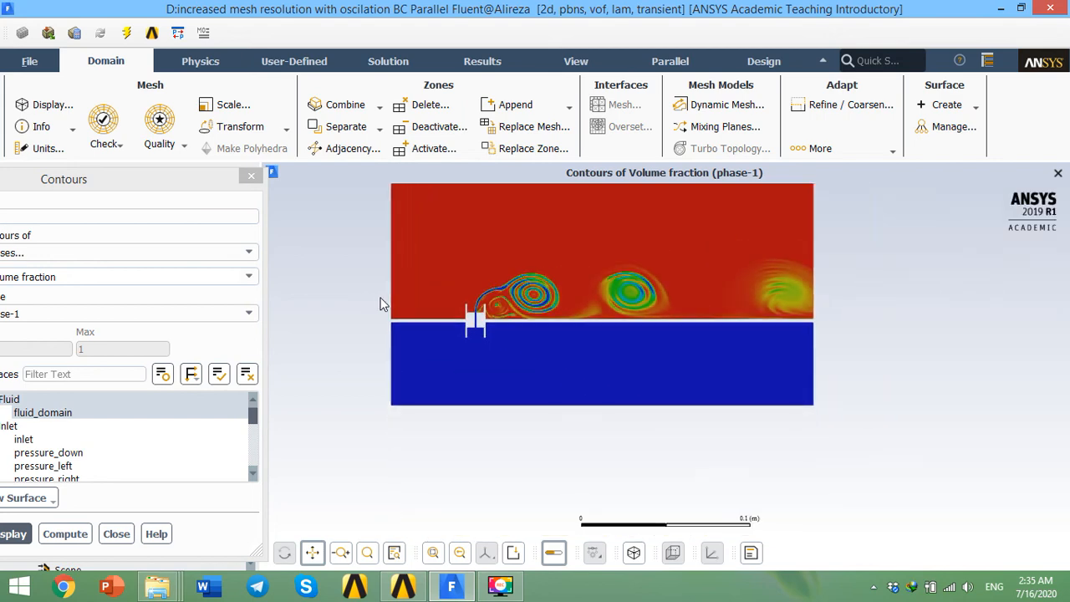
{"action": "left_click_drag", "start_coordinate": [205, 189], "coordinate": [308, 170]}
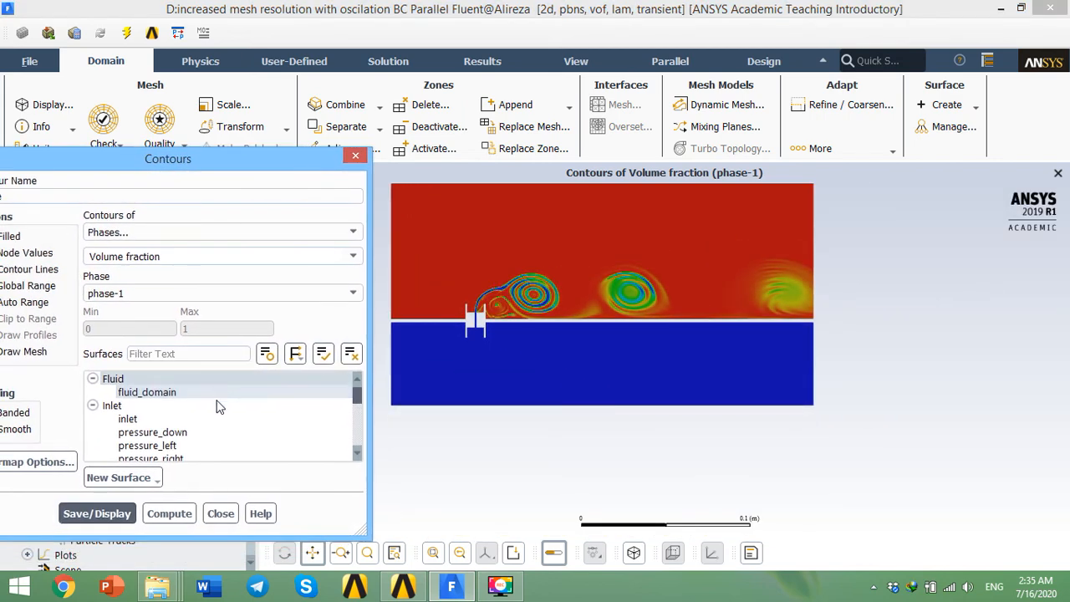
{"action": "left_click_drag", "start_coordinate": [165, 171], "coordinate": [209, 172]}
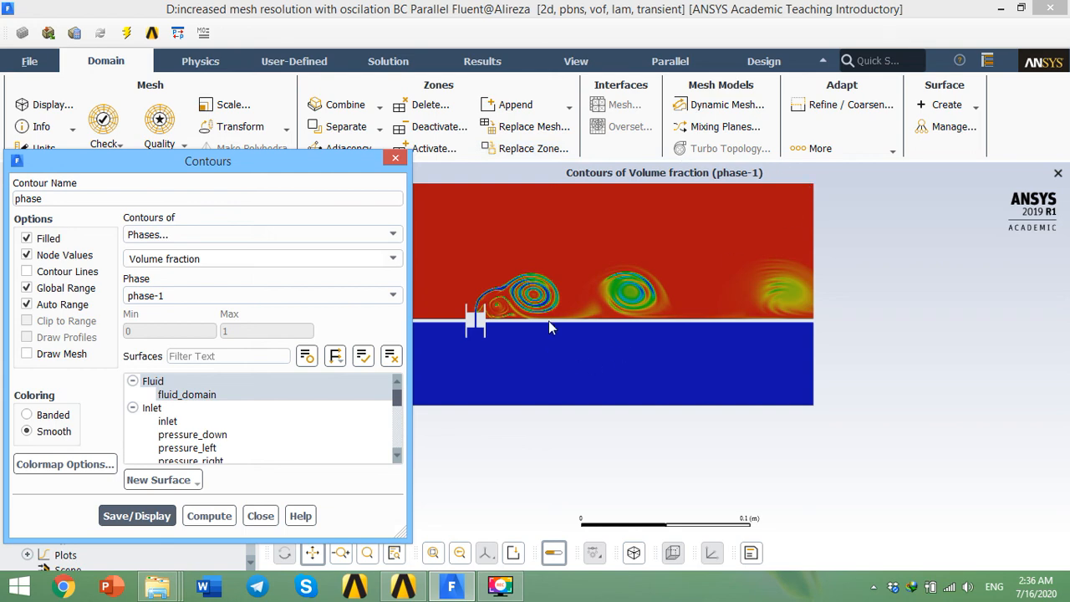
Step: Switch the contour phase to phase-2 and display its volume fraction contours
{"action": "left_click_drag", "start_coordinate": [355, 172], "coordinate": [256, 213]}
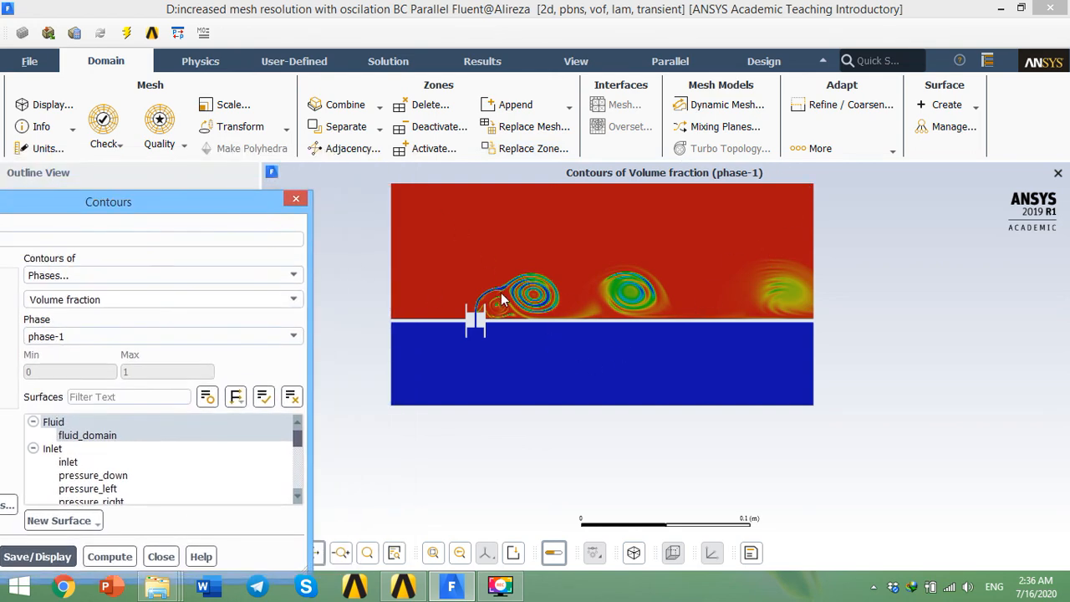
{"action": "left_click", "coordinate": [748, 409]}
{"action": "scroll", "coordinate": [627, 312], "scroll_direction": "down", "scroll_amount": 2}
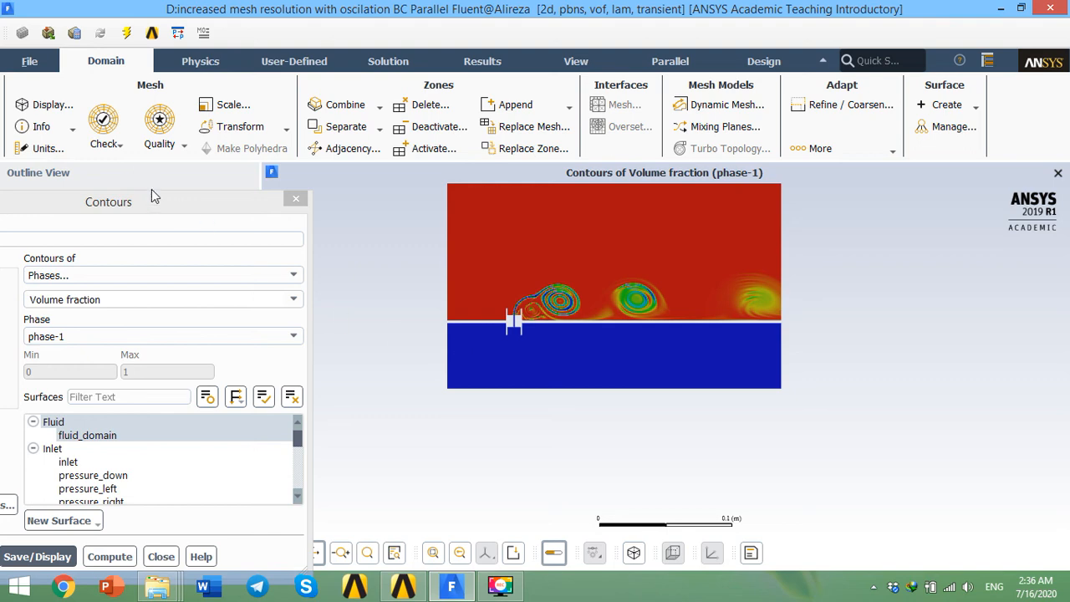
{"action": "left_click_drag", "start_coordinate": [152, 196], "coordinate": [227, 155]}
{"action": "left_click", "coordinate": [368, 298]}
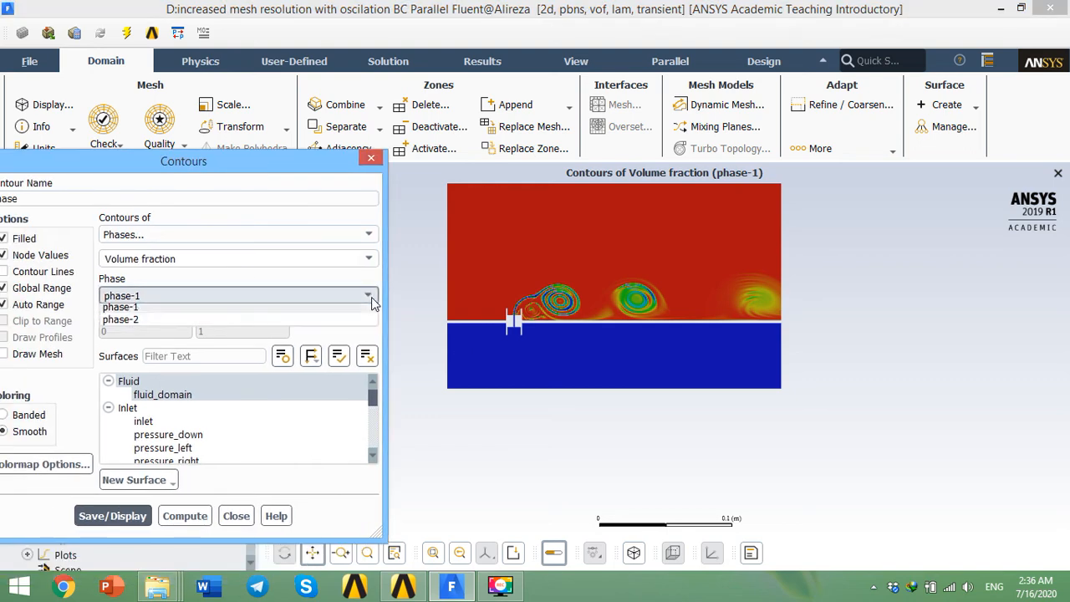
{"action": "left_click", "coordinate": [120, 320]}
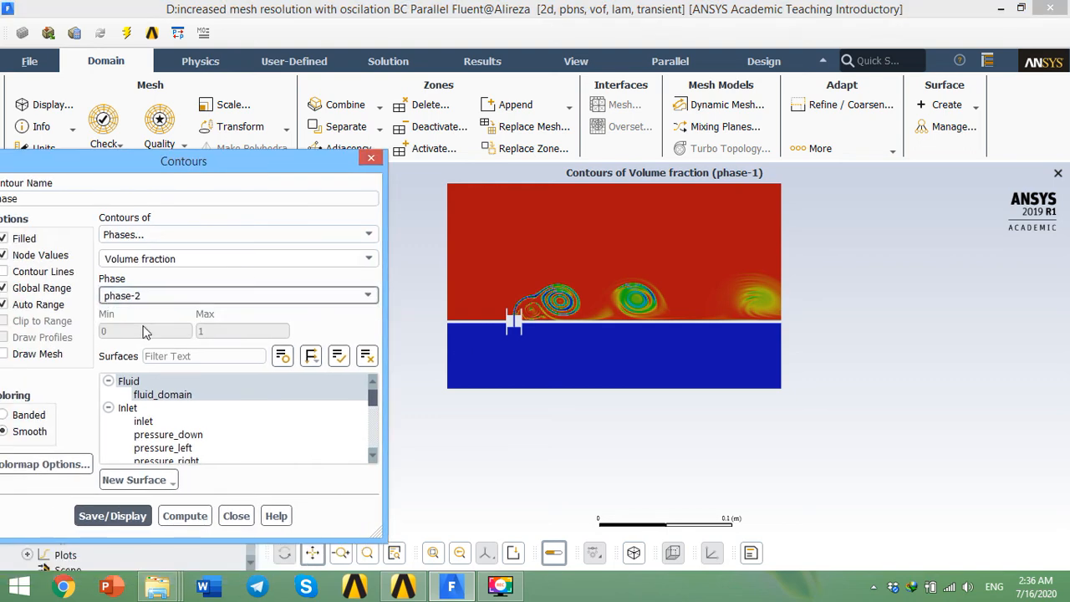
{"action": "left_click", "coordinate": [134, 516]}
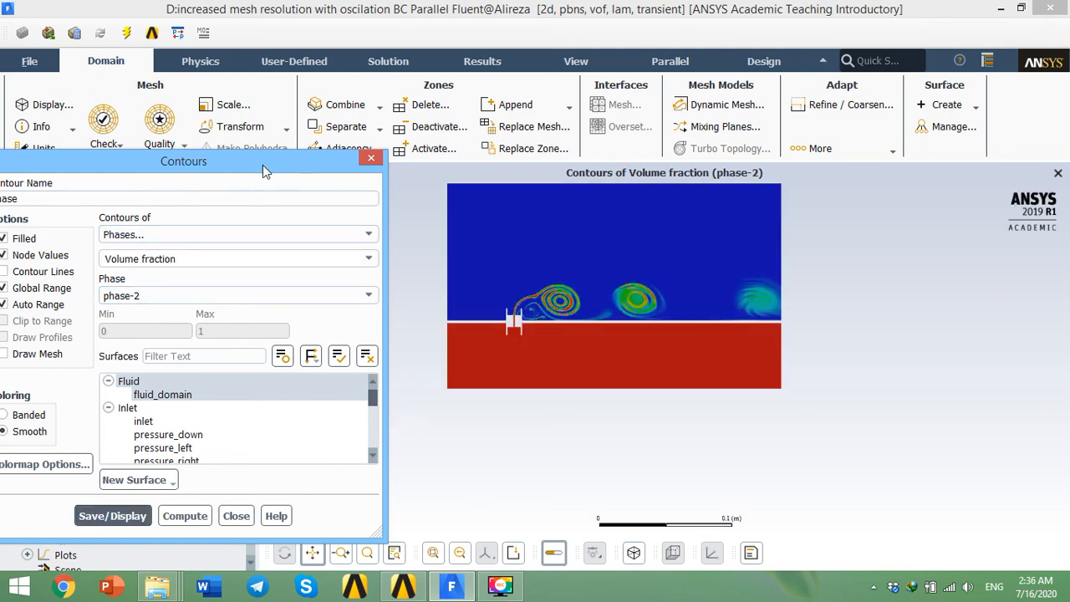
Step: Set the contour phase back to phase-1, redisplay the contours and close the Contours dialog
{"action": "left_click_drag", "start_coordinate": [264, 170], "coordinate": [304, 156]}
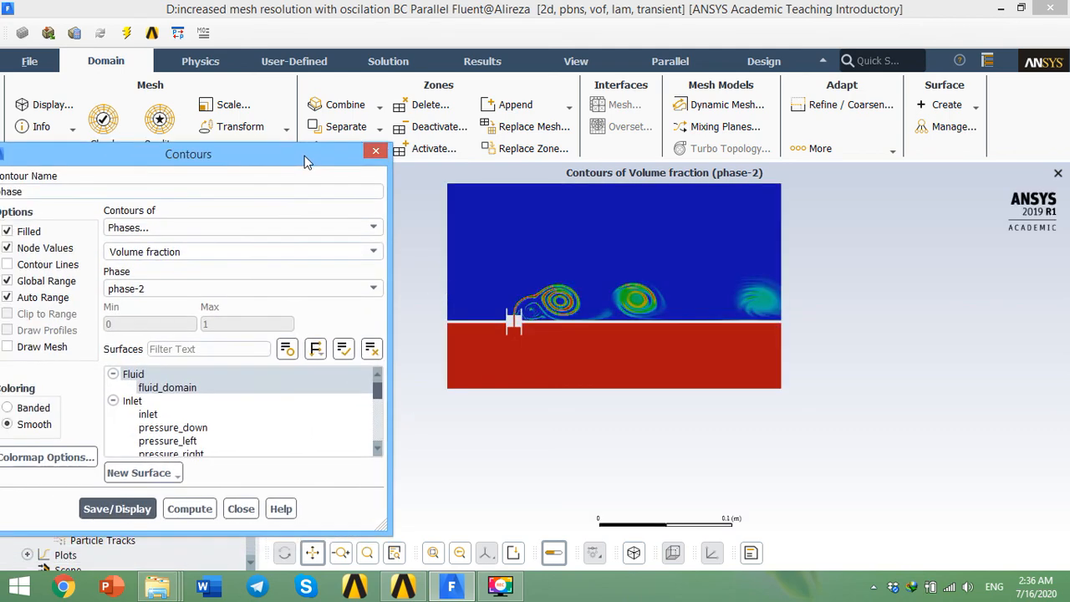
{"action": "left_click", "coordinate": [150, 289]}
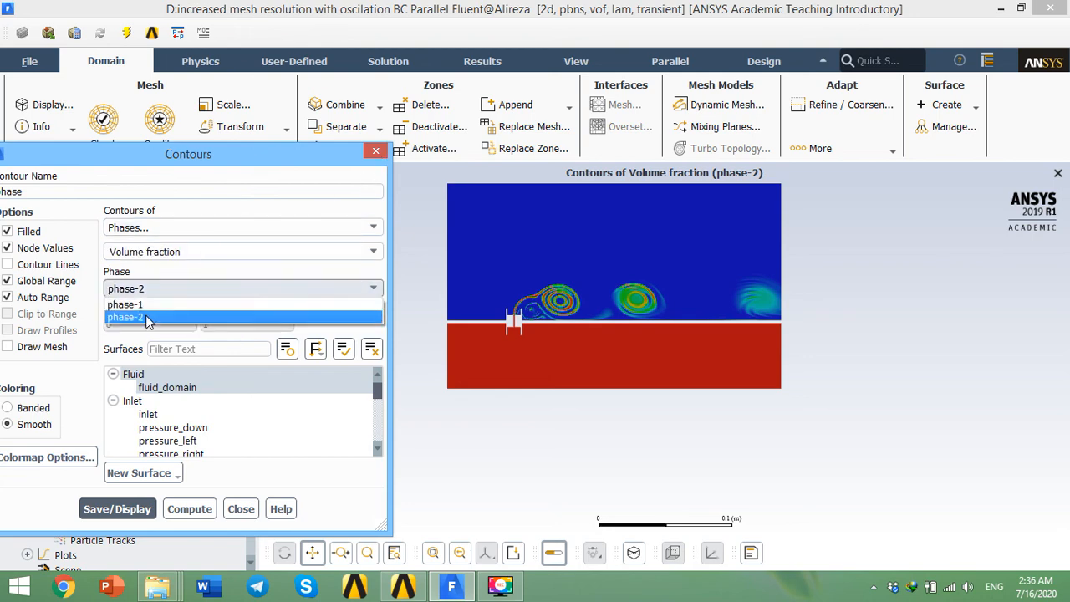
{"action": "left_click", "coordinate": [134, 304]}
{"action": "left_click", "coordinate": [90, 509]}
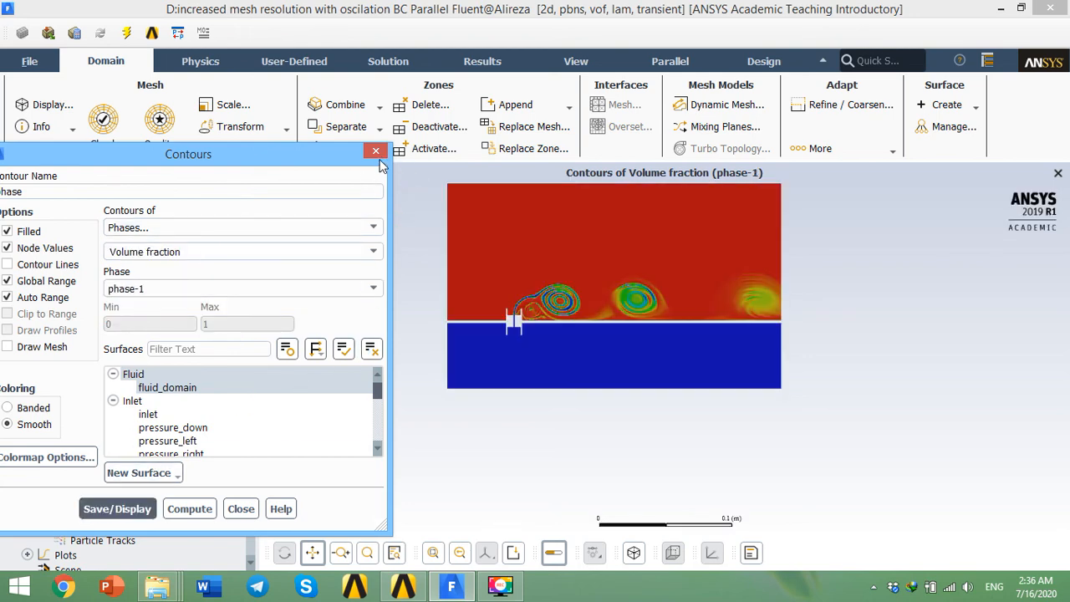
{"action": "left_click", "coordinate": [376, 152]}
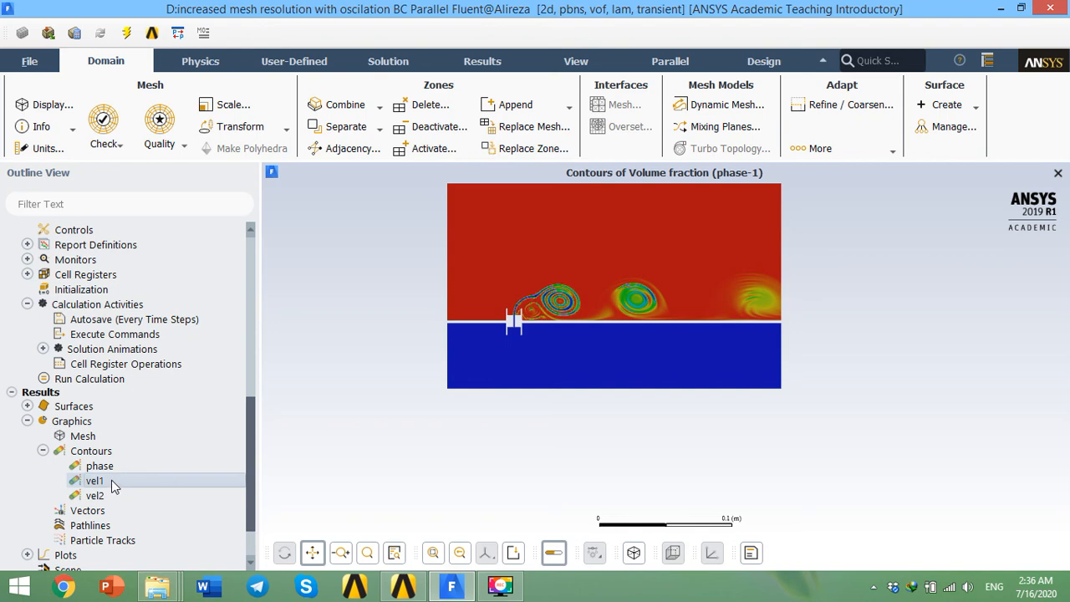
Step: Display the vel1 velocity magnitude contours, review the Contours of list, and close the dialog
{"action": "double_click", "coordinate": [115, 487]}
{"action": "left_click", "coordinate": [126, 508]}
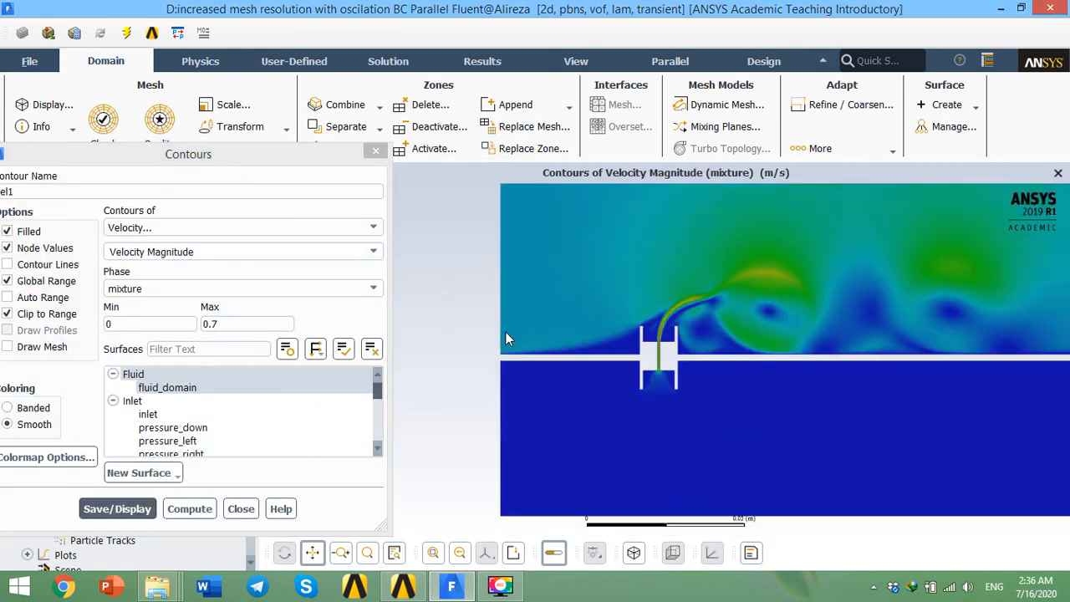
{"action": "scroll", "coordinate": [522, 331], "scroll_direction": "down", "scroll_amount": 3}
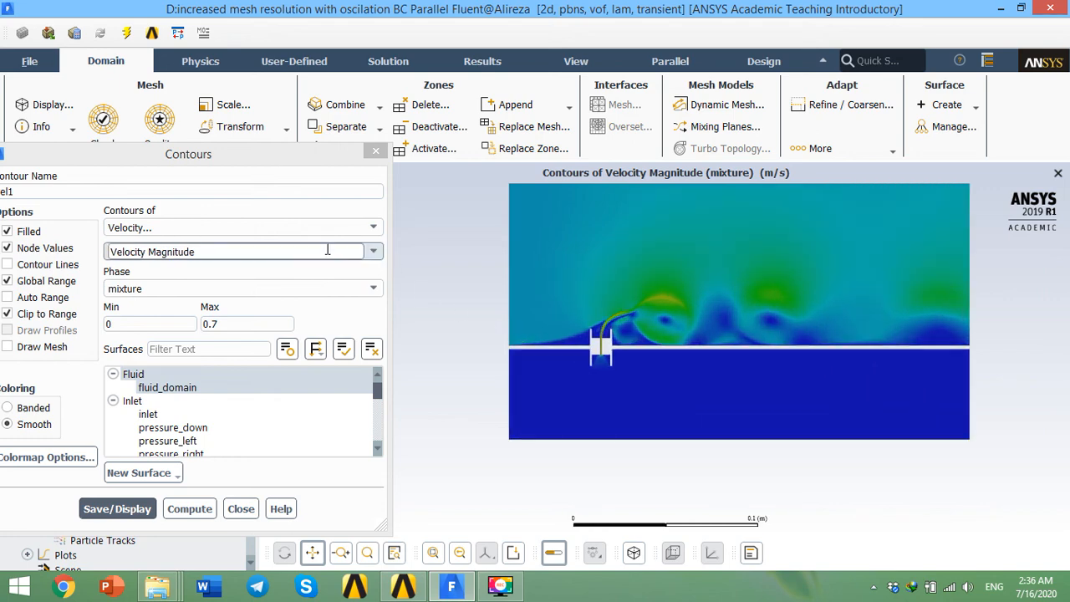
{"action": "left_click", "coordinate": [373, 227]}
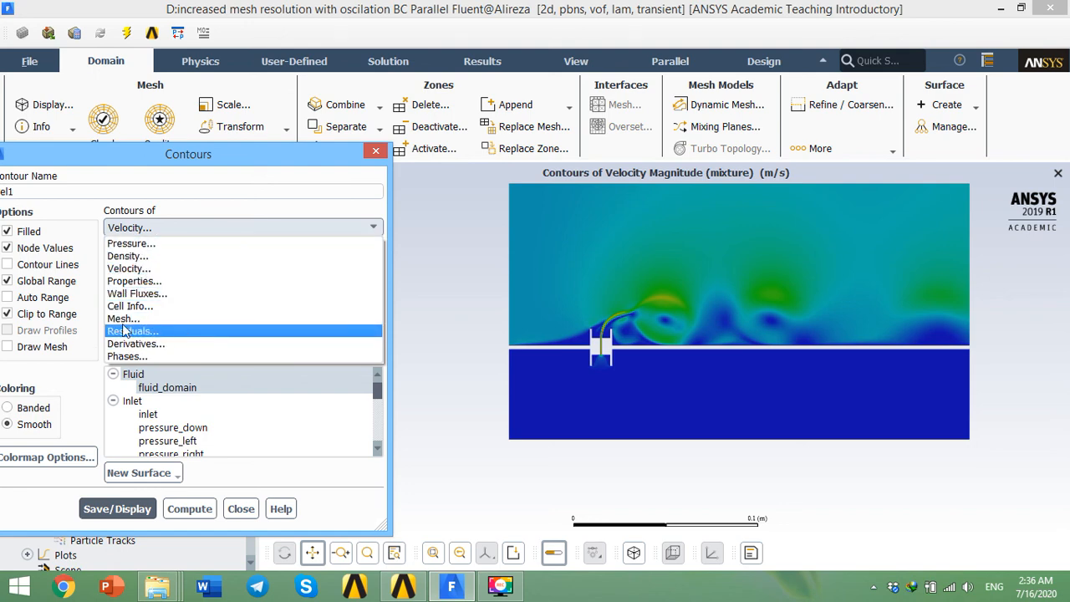
{"action": "left_click", "coordinate": [376, 152]}
{"action": "left_click", "coordinate": [375, 151]}
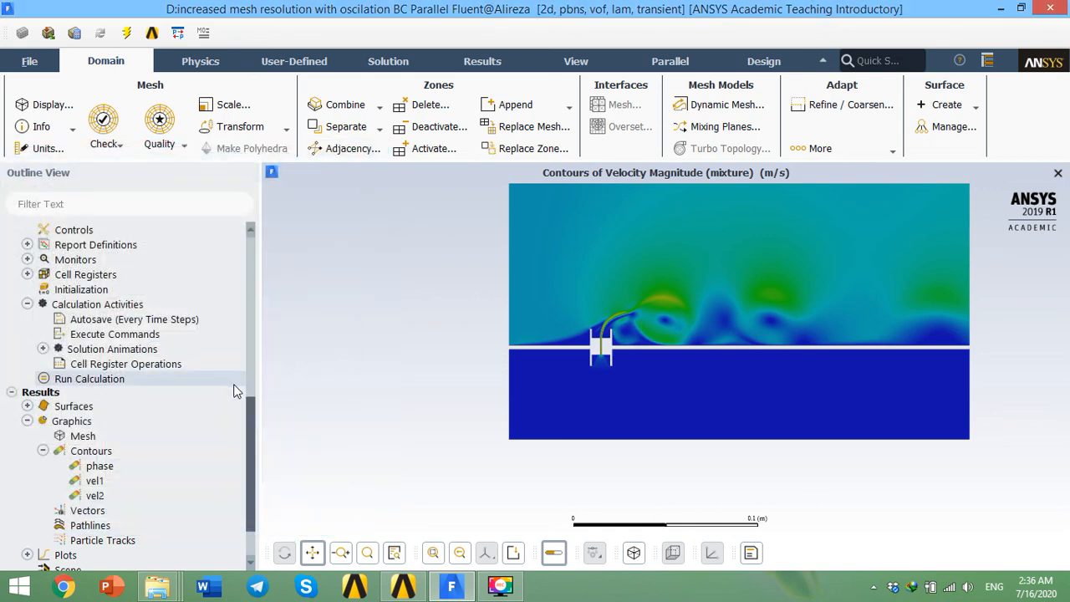
{"action": "left_click_drag", "start_coordinate": [254, 438], "coordinate": [255, 455]}
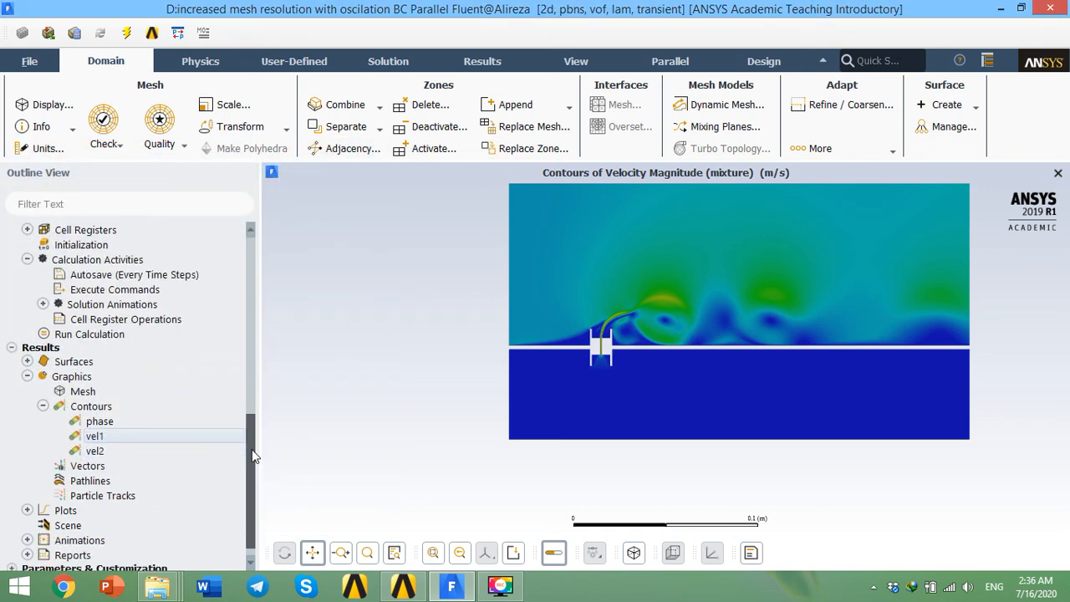